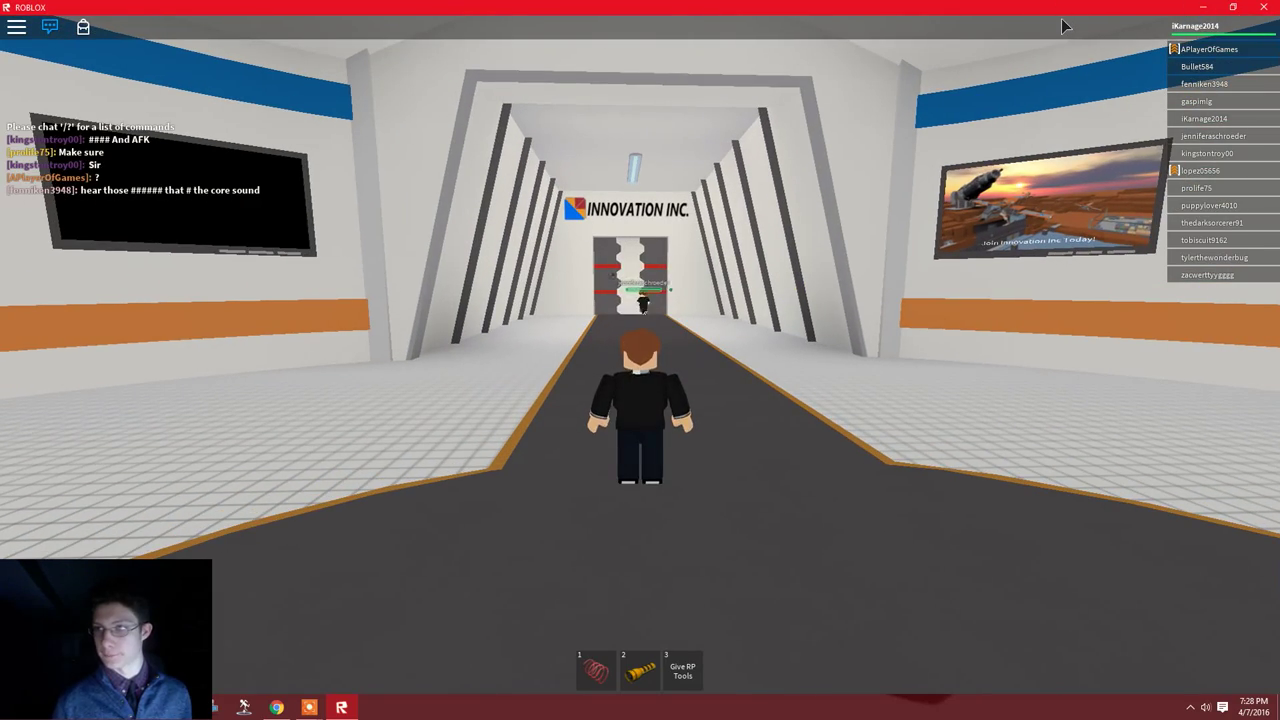
# Walk down the entrance hallway and through the sliding door under the Innovation Inc sign.
pyautogui.press('w')
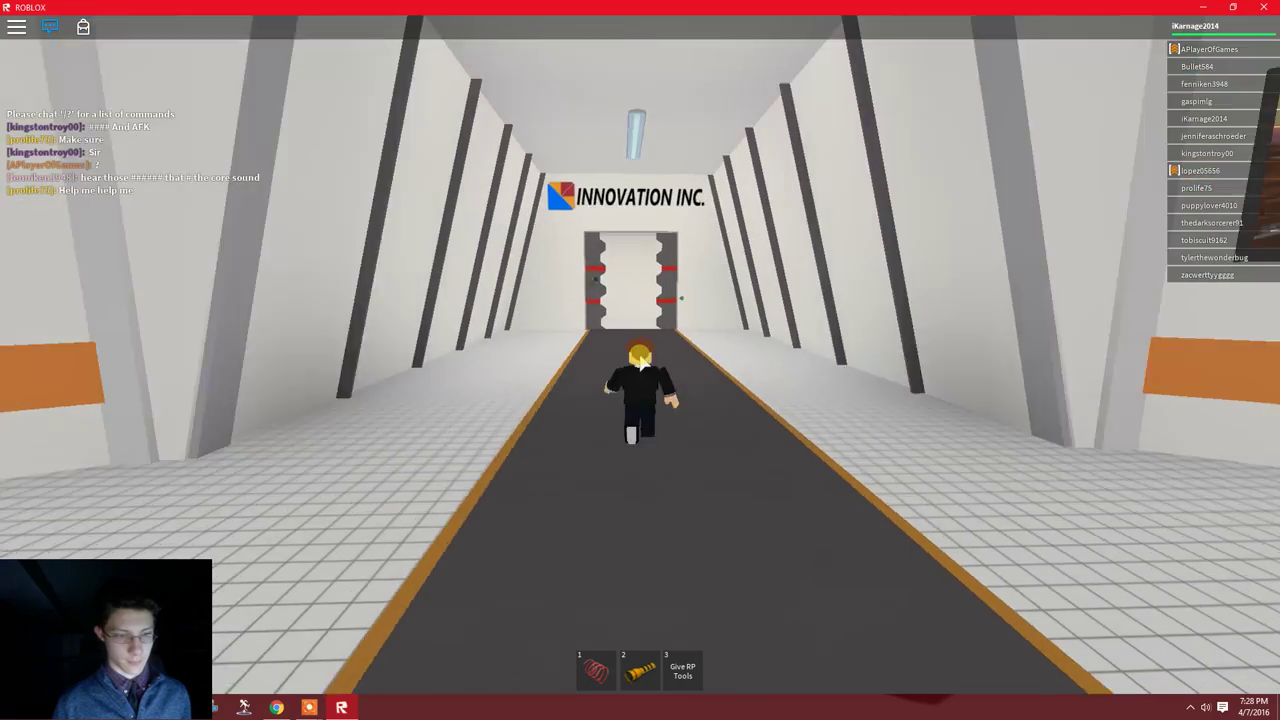
pyautogui.press('w')
pyautogui.scroll(3, 640, 355)
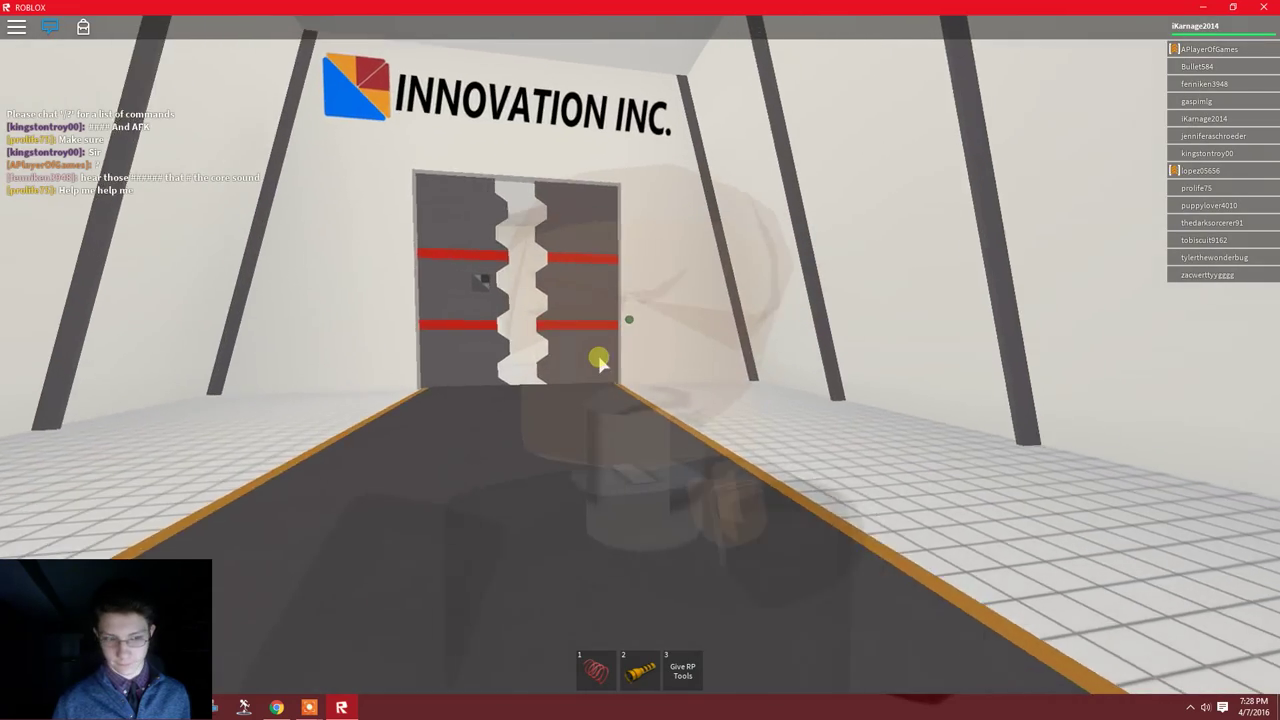
pyautogui.press('w')
pyautogui.press('w')
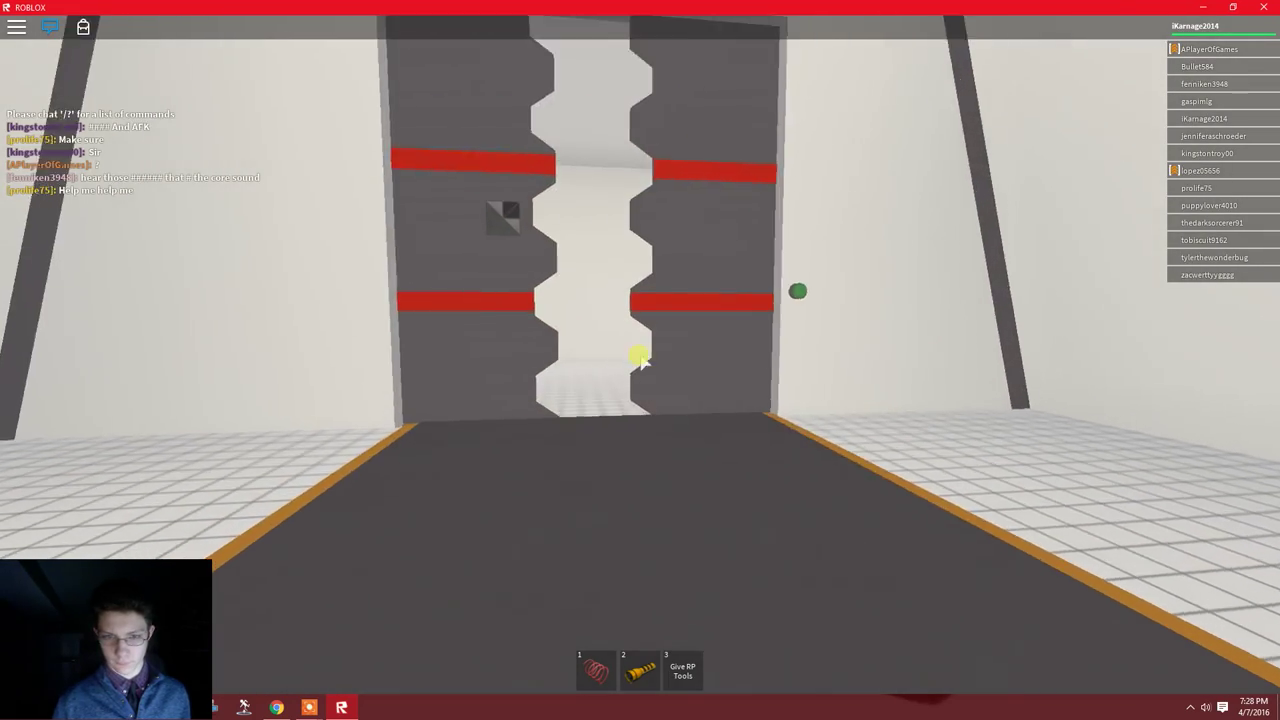
pyautogui.press('1')
# Follow the curving blue-checkered hallway around the corner and down the staircase.
pyautogui.press('w')
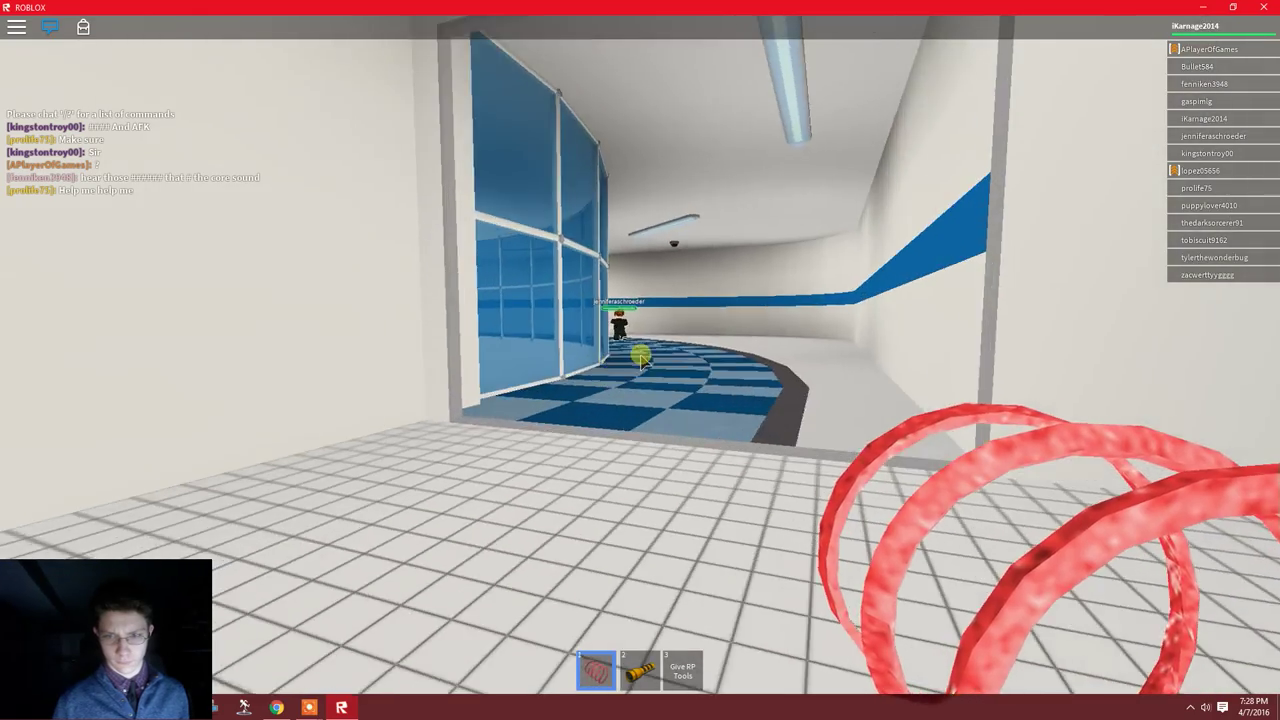
pyautogui.press('w')
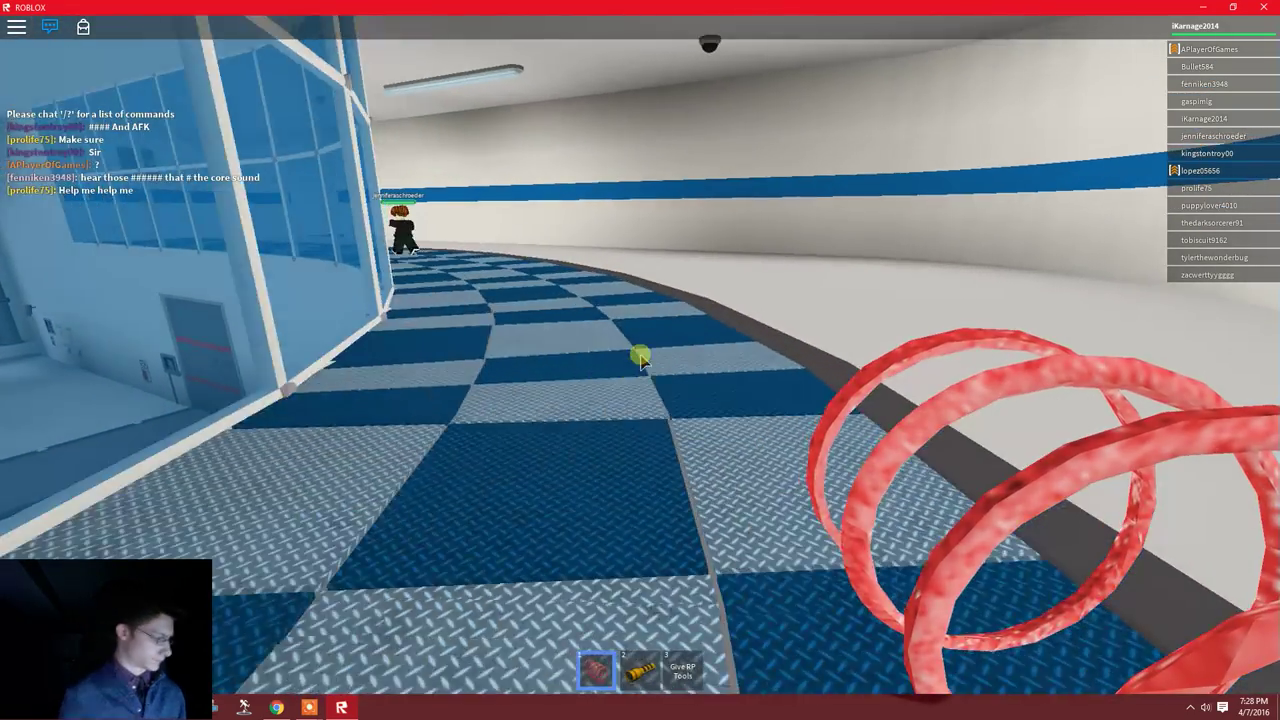
pyautogui.press('w')
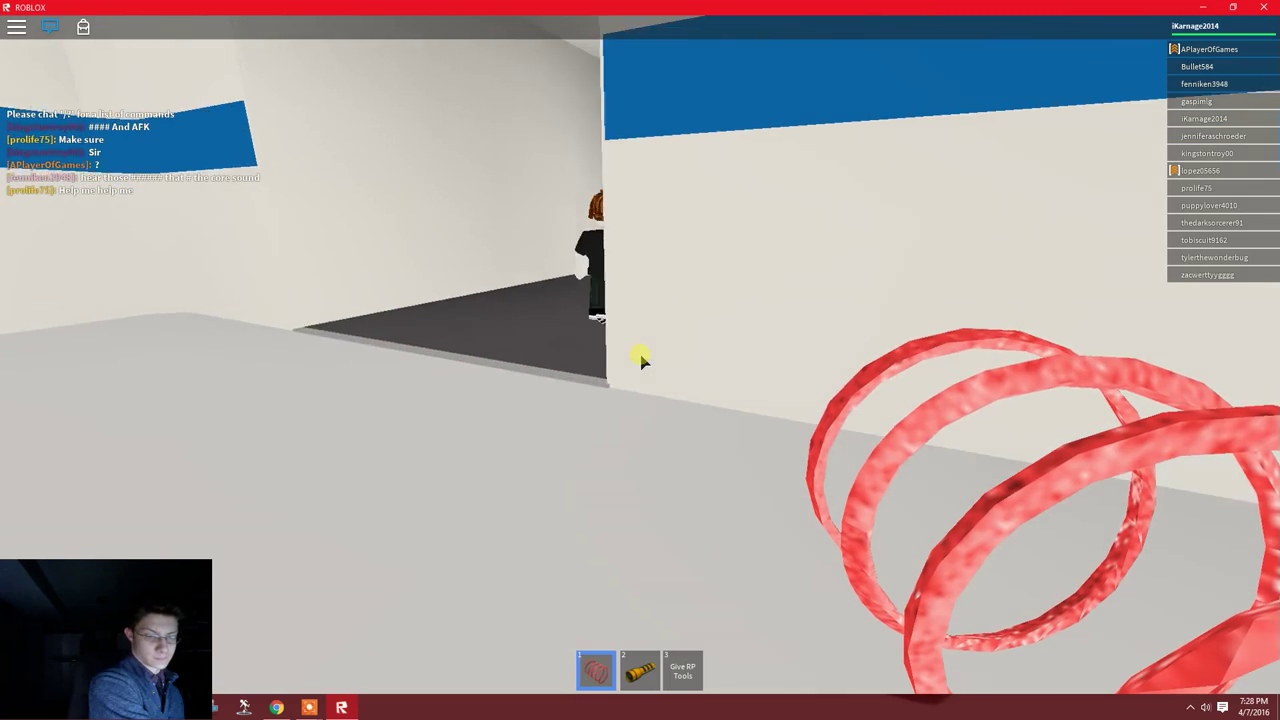
pyautogui.press('w')
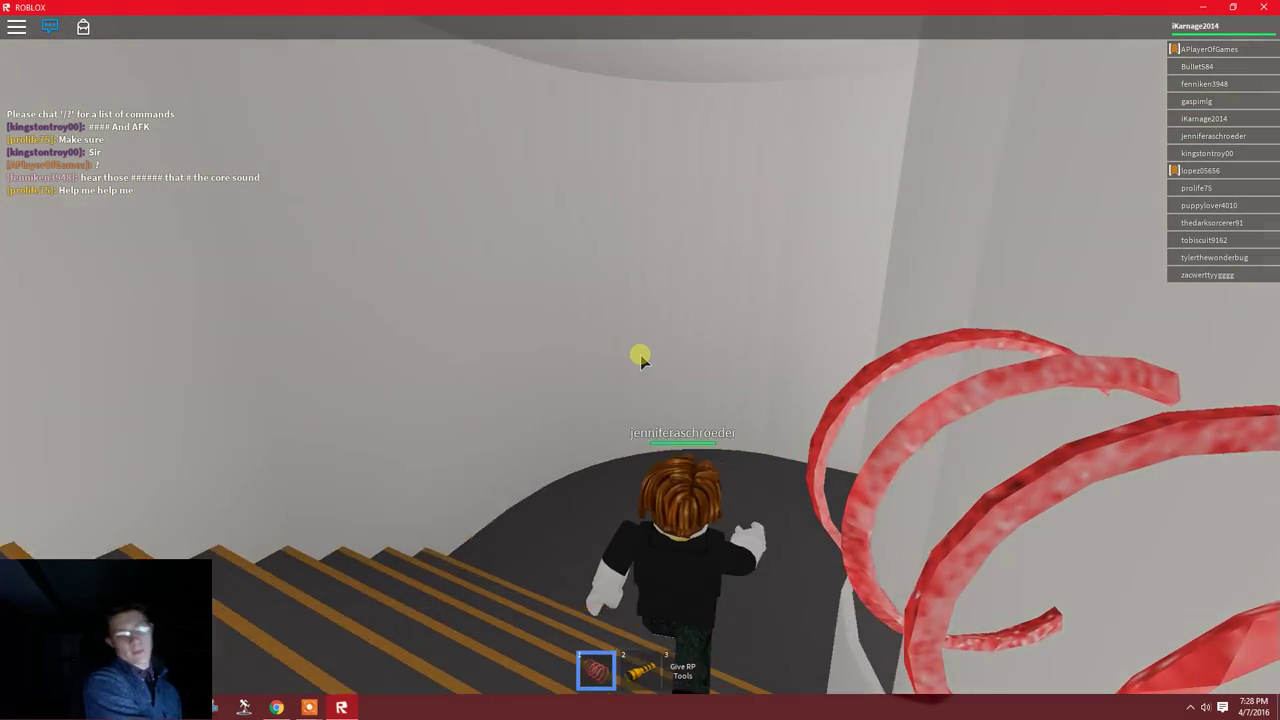
pyautogui.press('w')
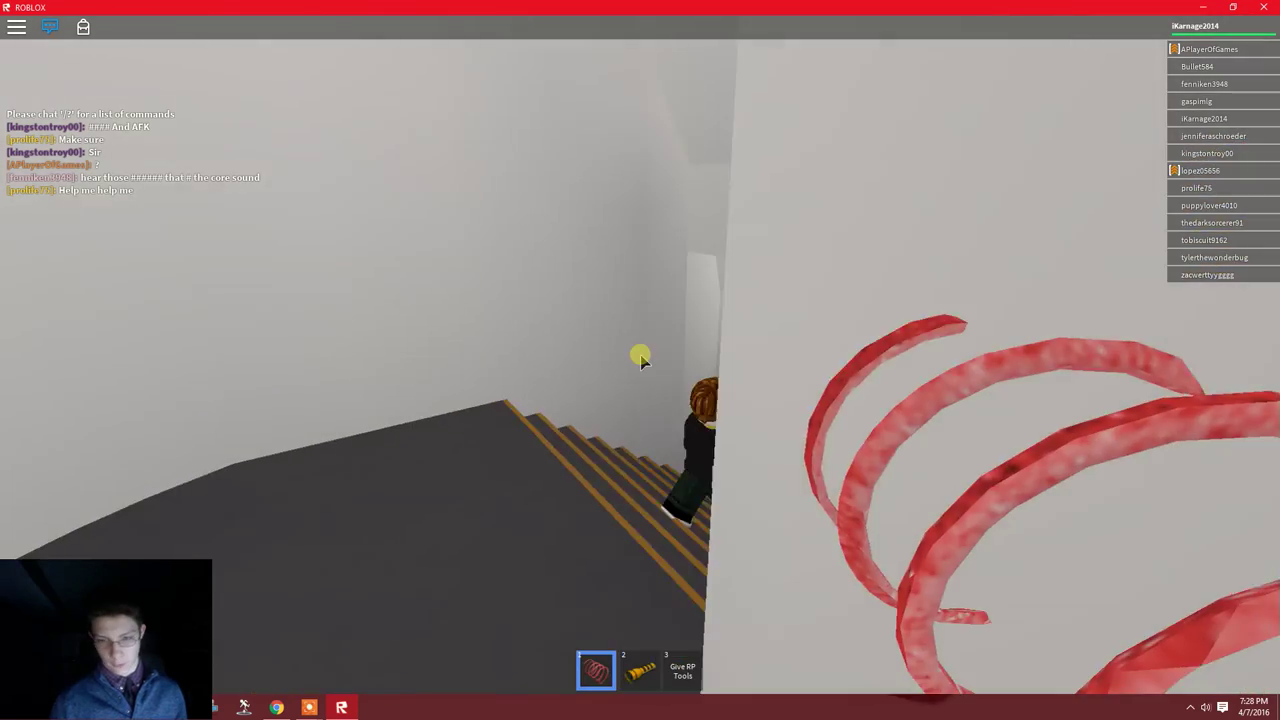
# Cross the large hall around the central core to the next corridor's doorway.
pyautogui.press('w')
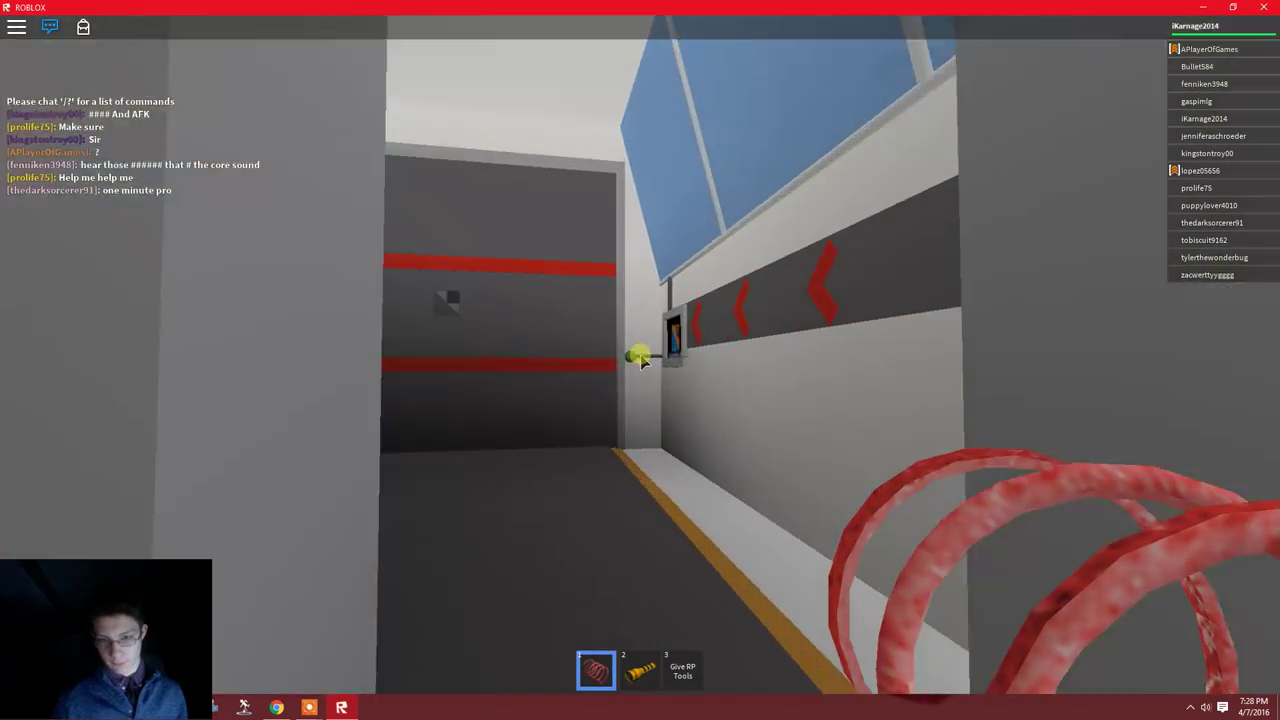
pyautogui.press('w')
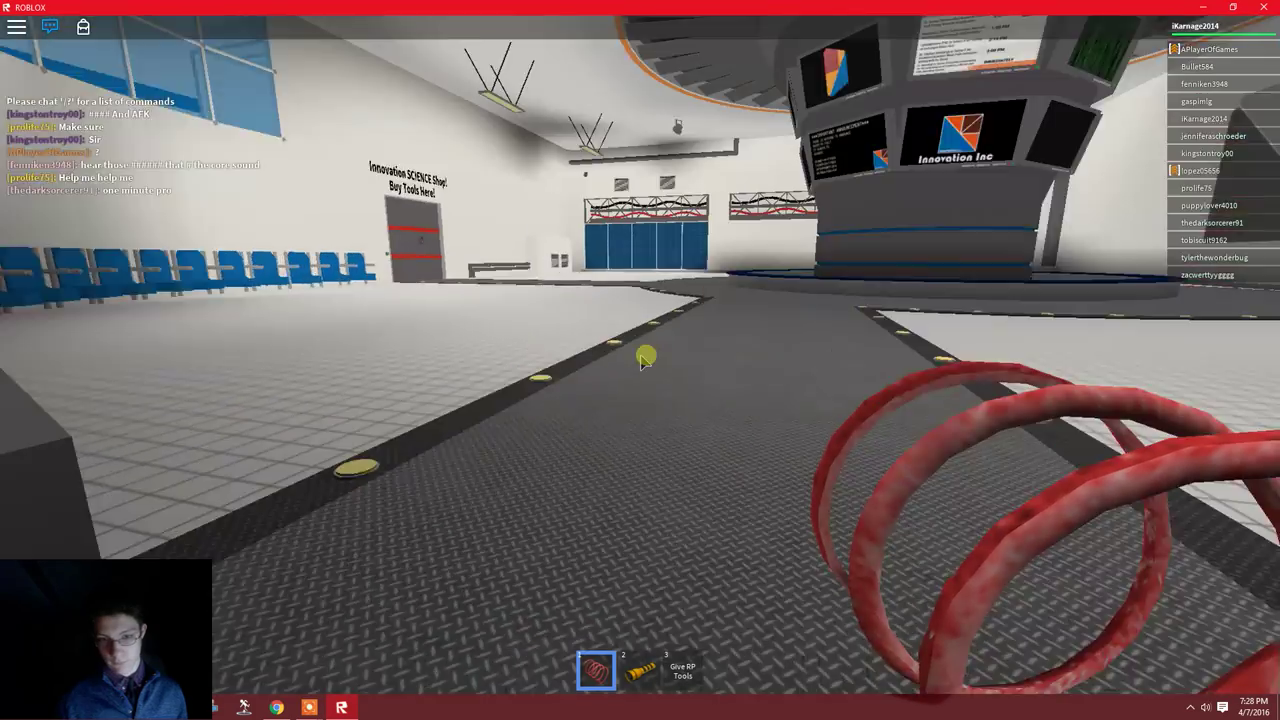
pyautogui.press('w')
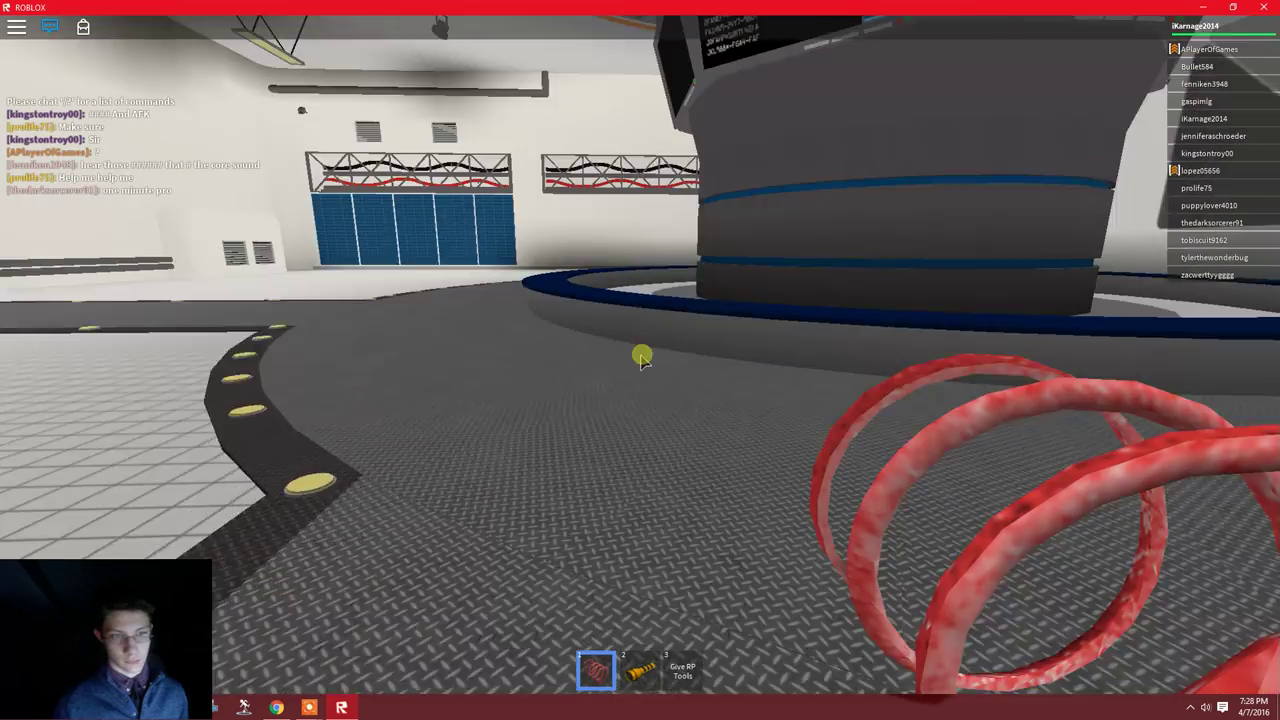
pyautogui.press('w')
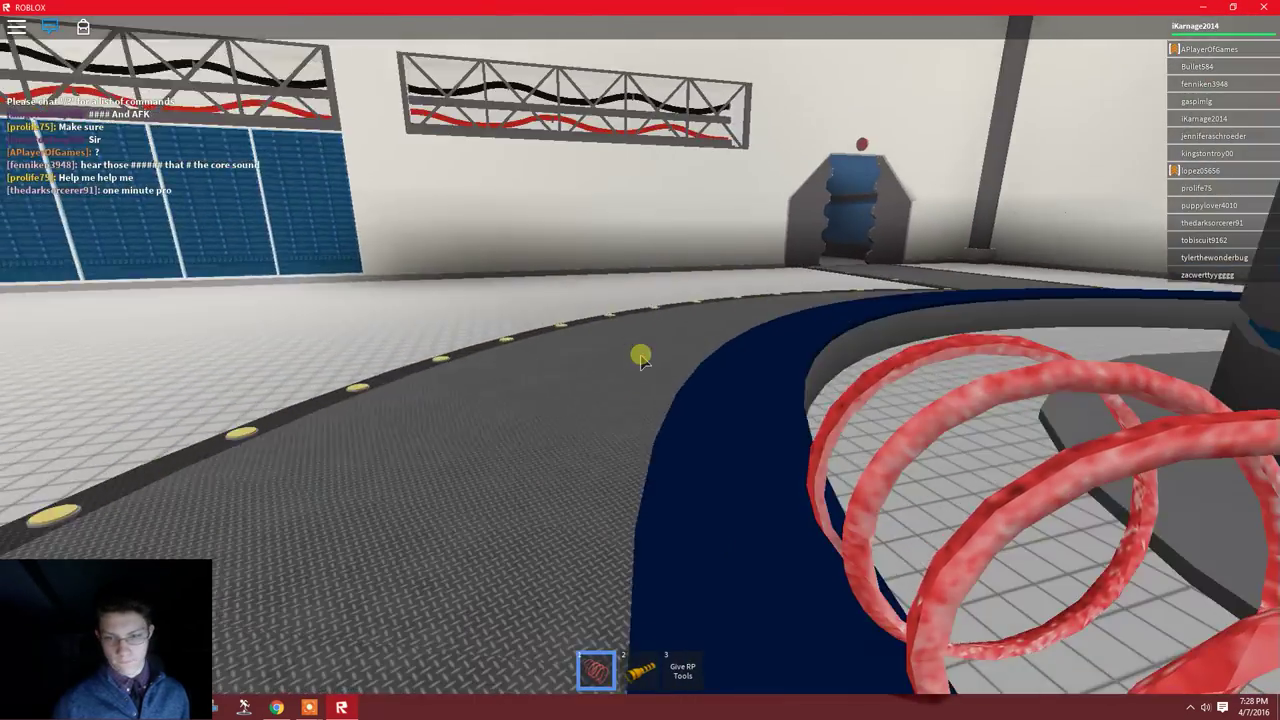
pyautogui.press('w')
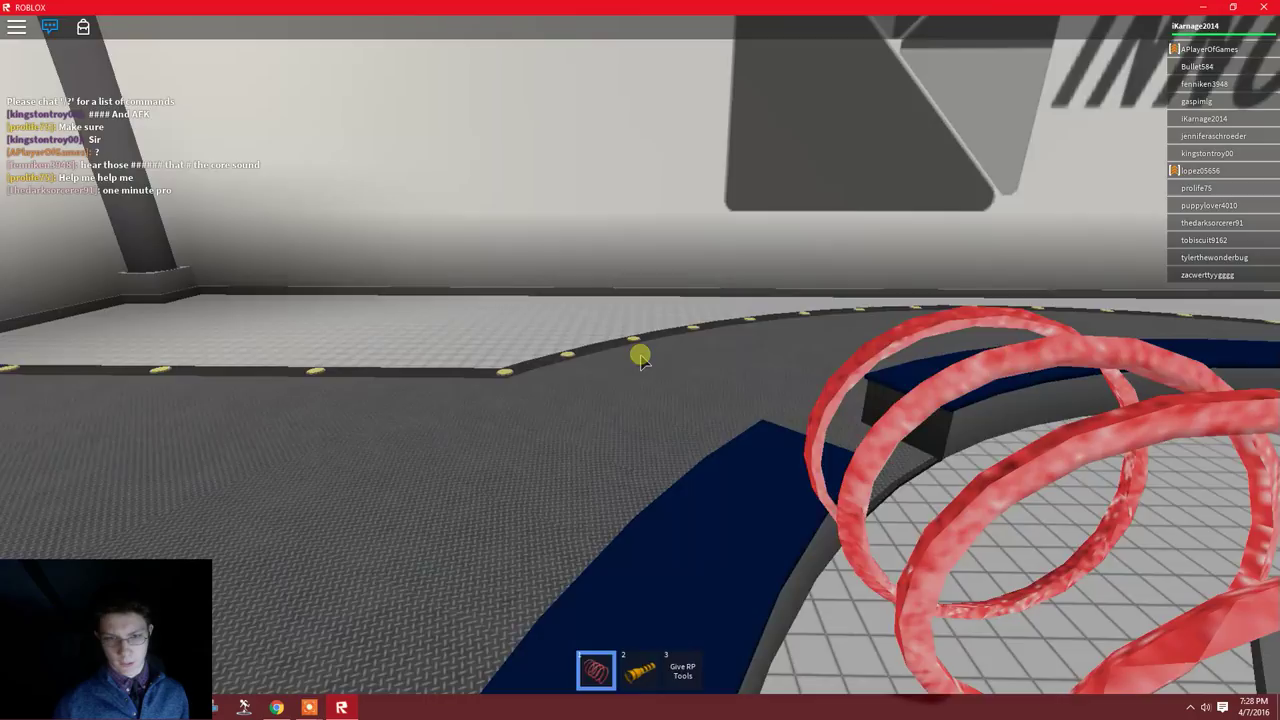
# Walk down the blue corridor to the Sector C: Genetics doorway.
pyautogui.press('w')
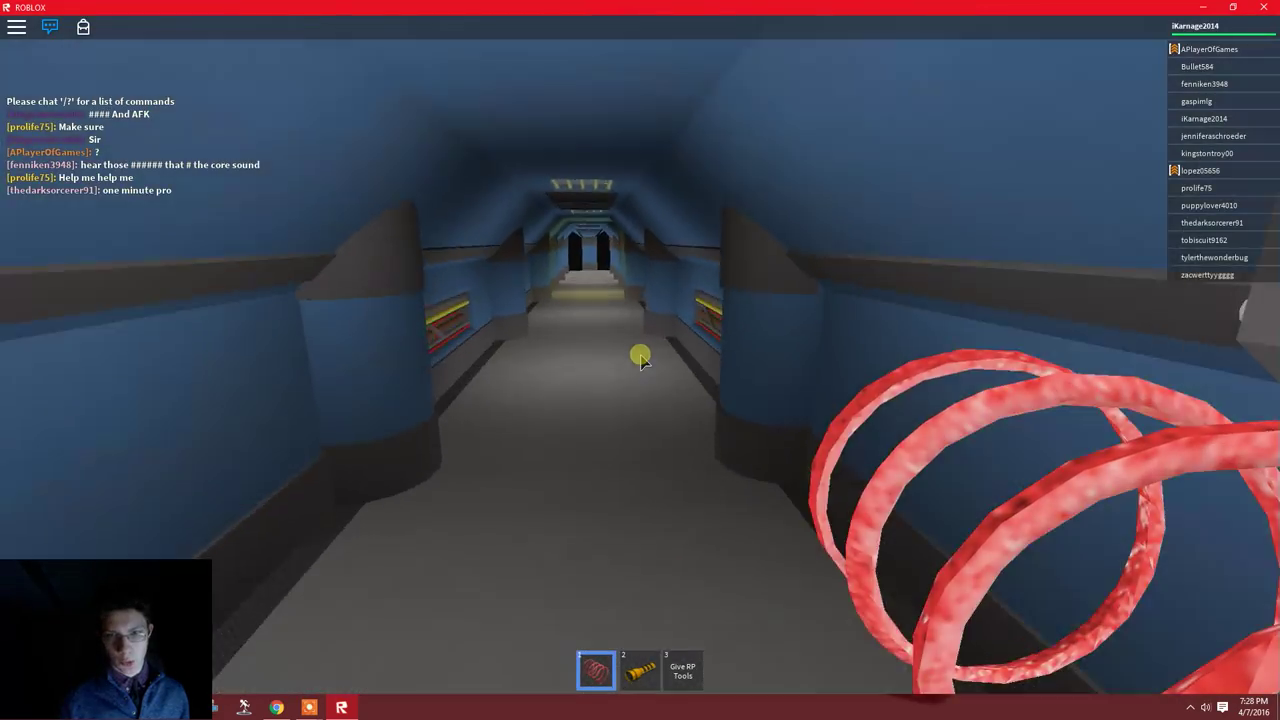
pyautogui.press('w')
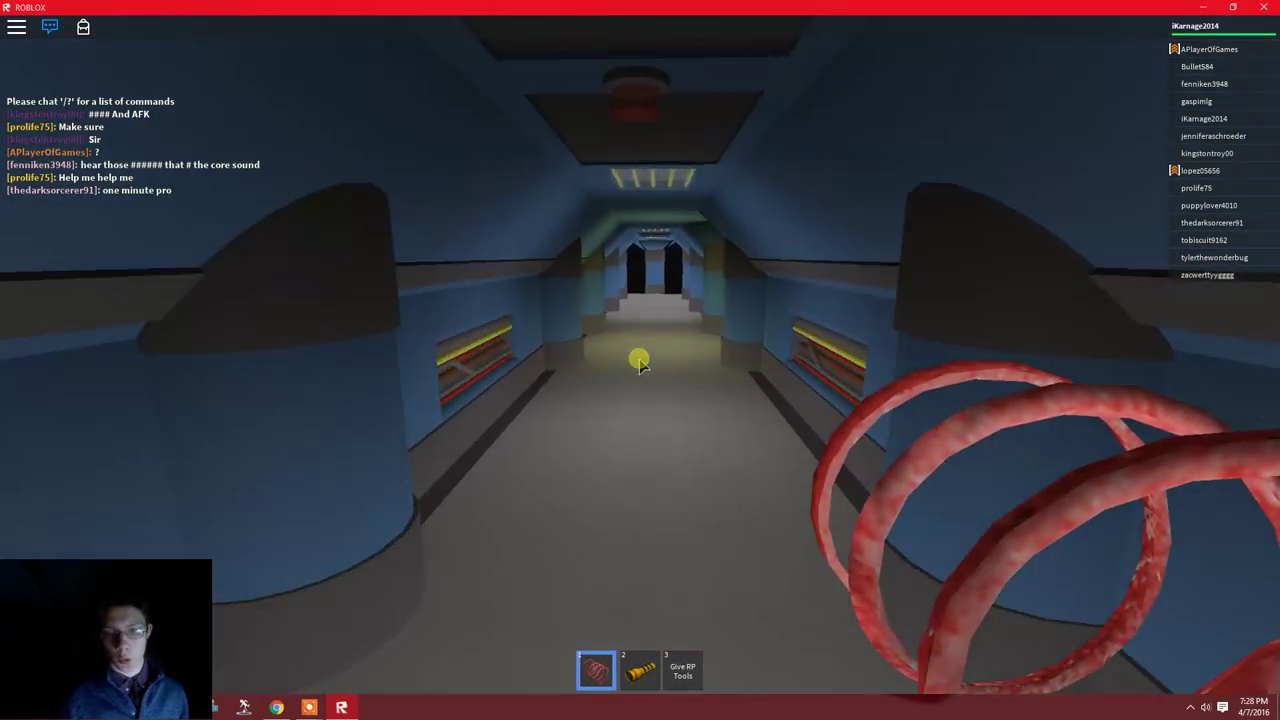
pyautogui.press('w')
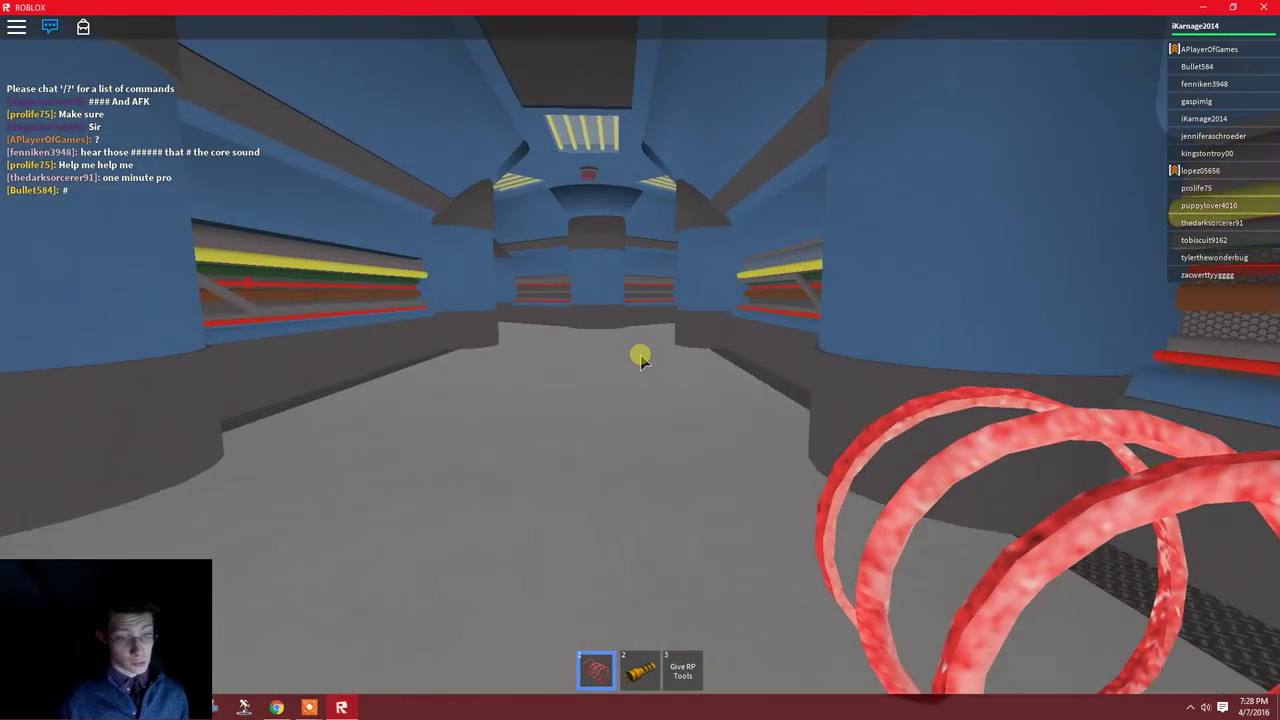
pyautogui.press('w')
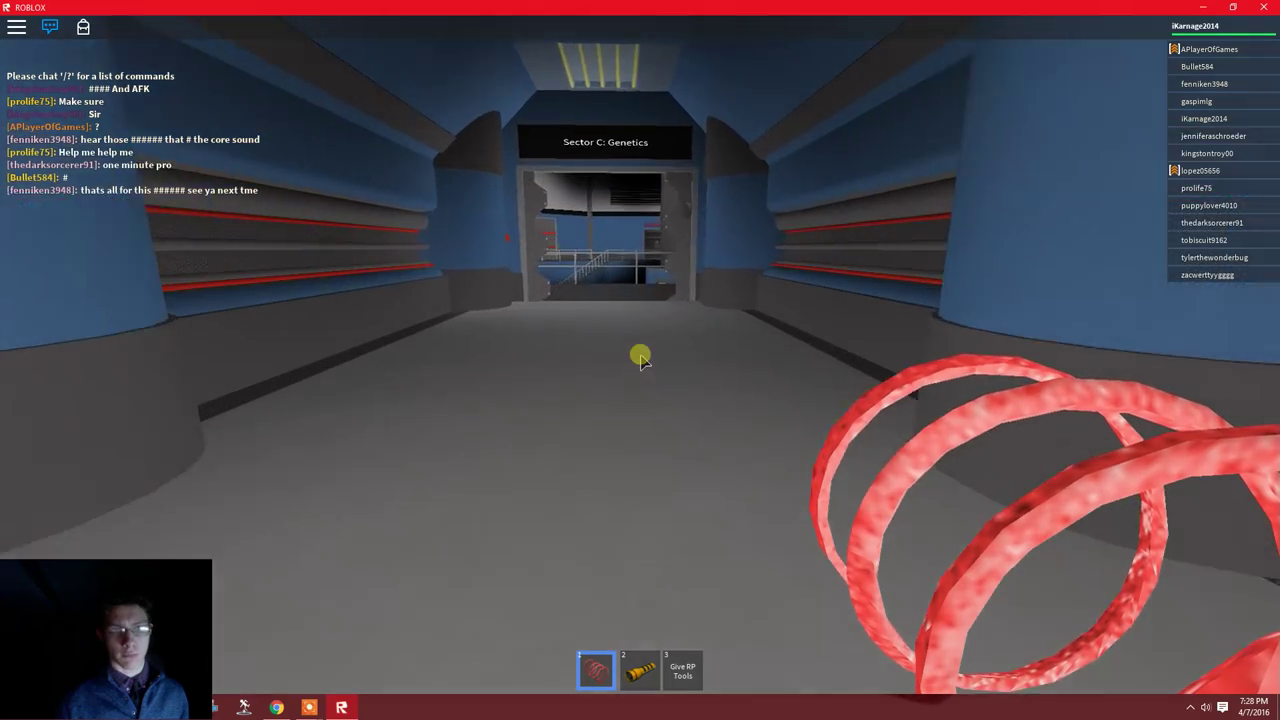
# Cross the genetics room past the pit railing onto the teleporter pad.
pyautogui.press('w')
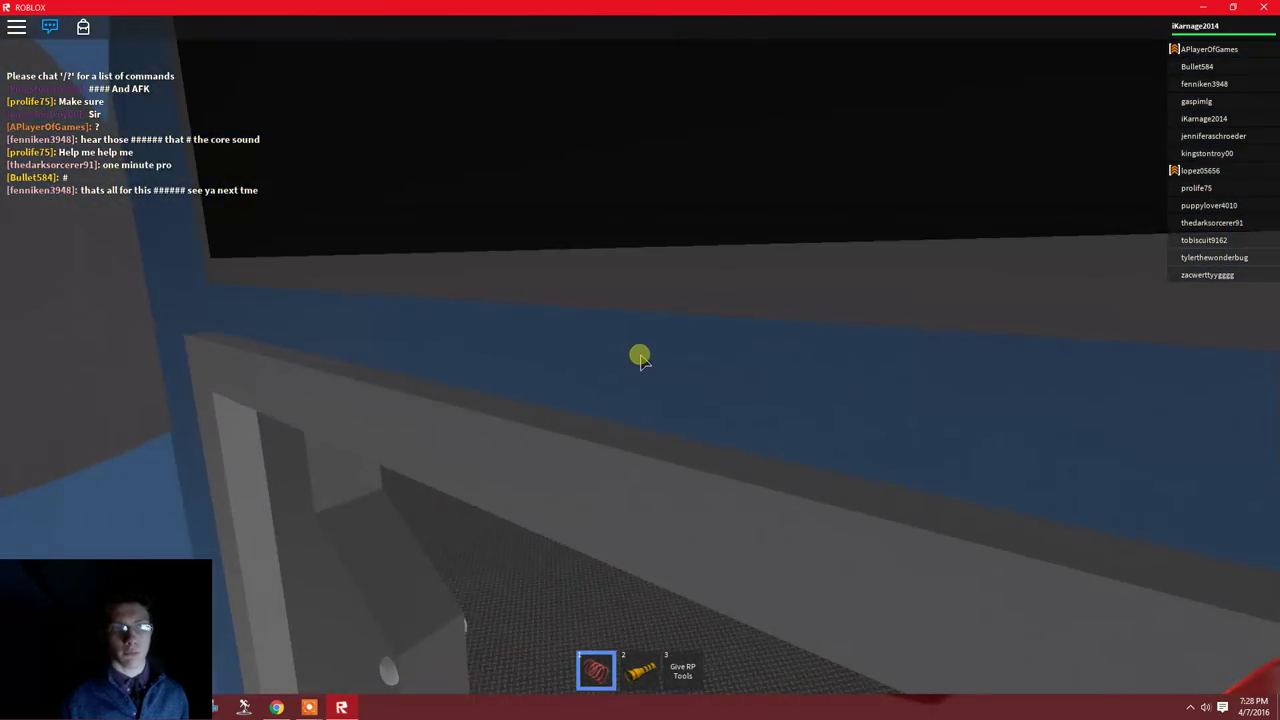
pyautogui.press('w')
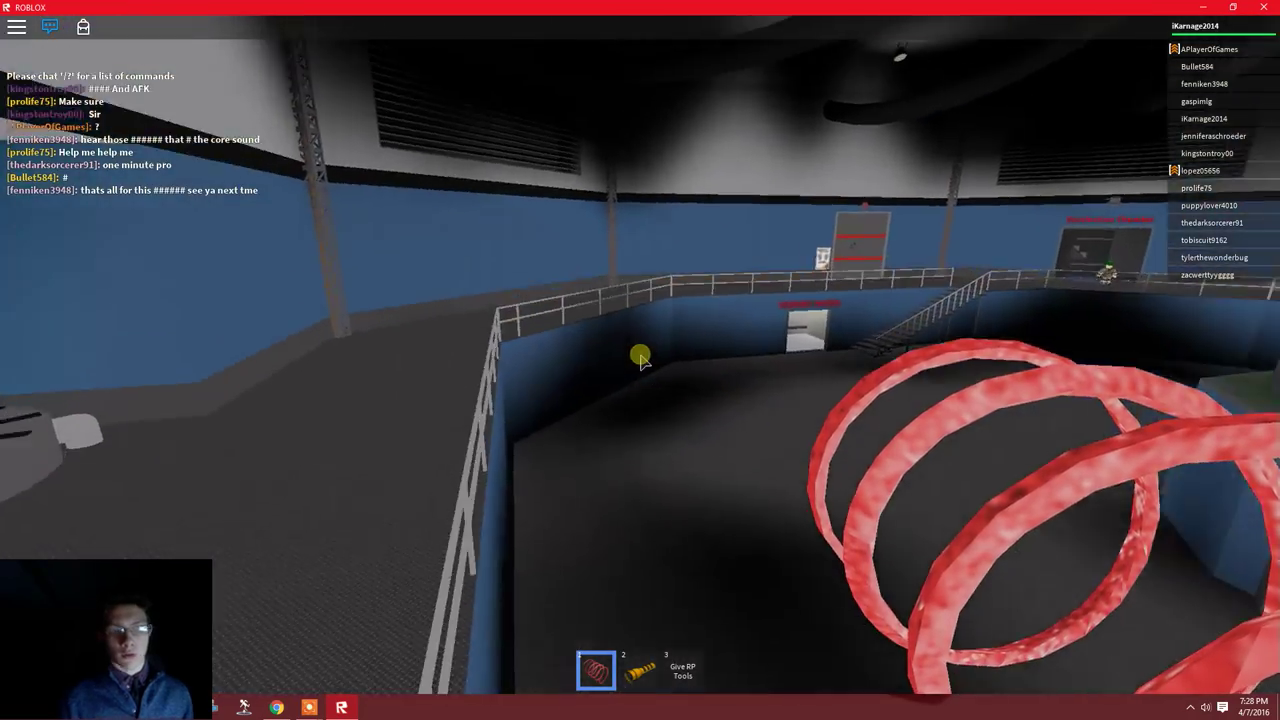
pyautogui.press('w')
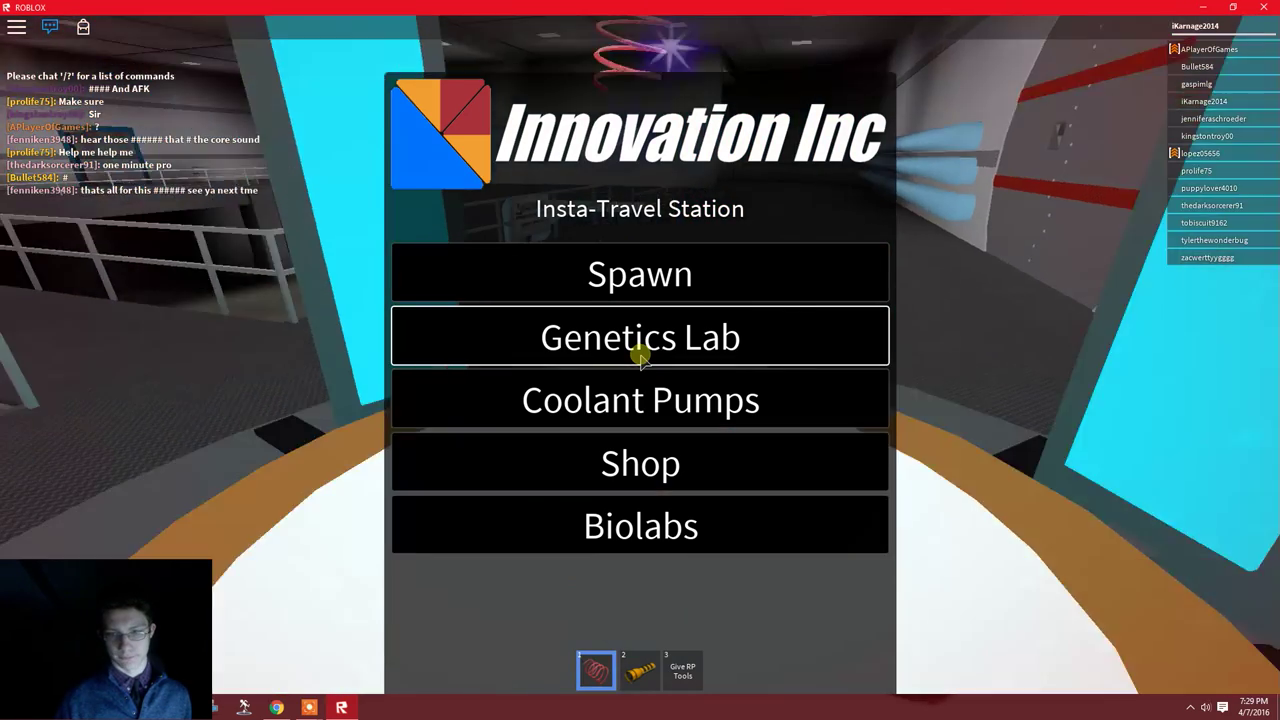
# Teleport to the Innovation Hub, then use its Insta-Travel pad to reach the ringed tunnel.
pyautogui.click(640, 337)
pyautogui.press('1')
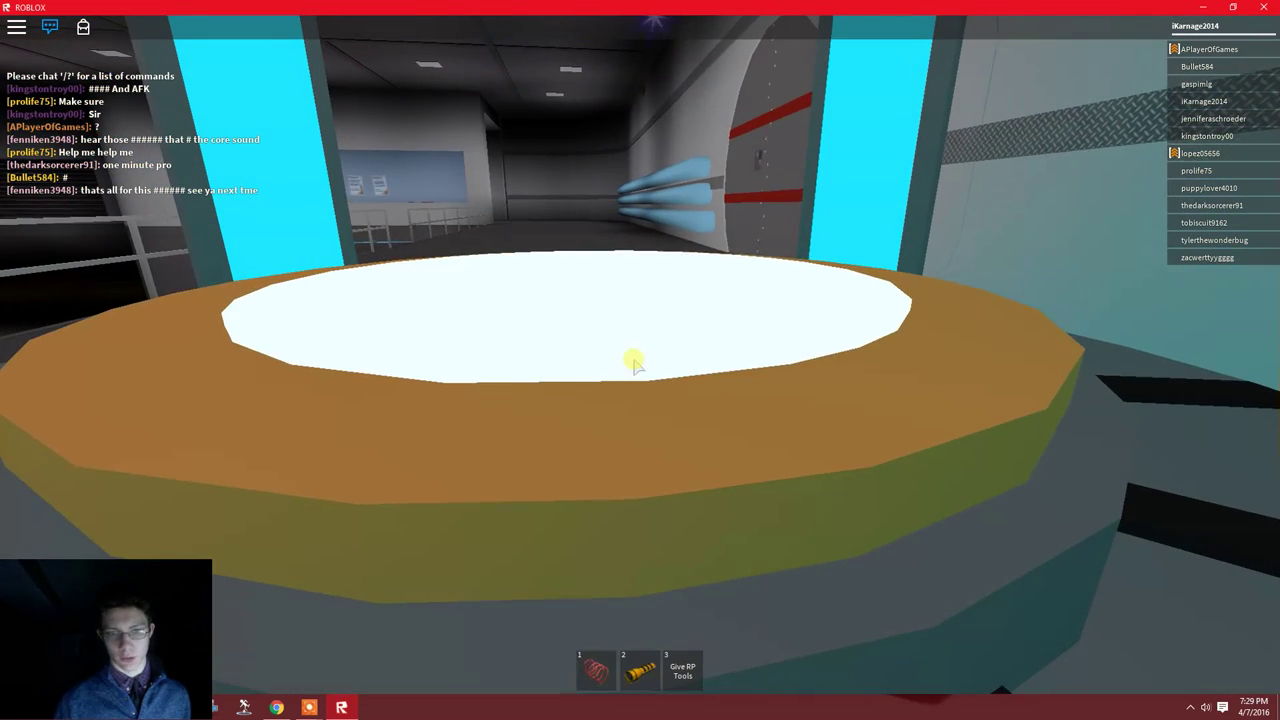
pyautogui.rightClick(547, 395)
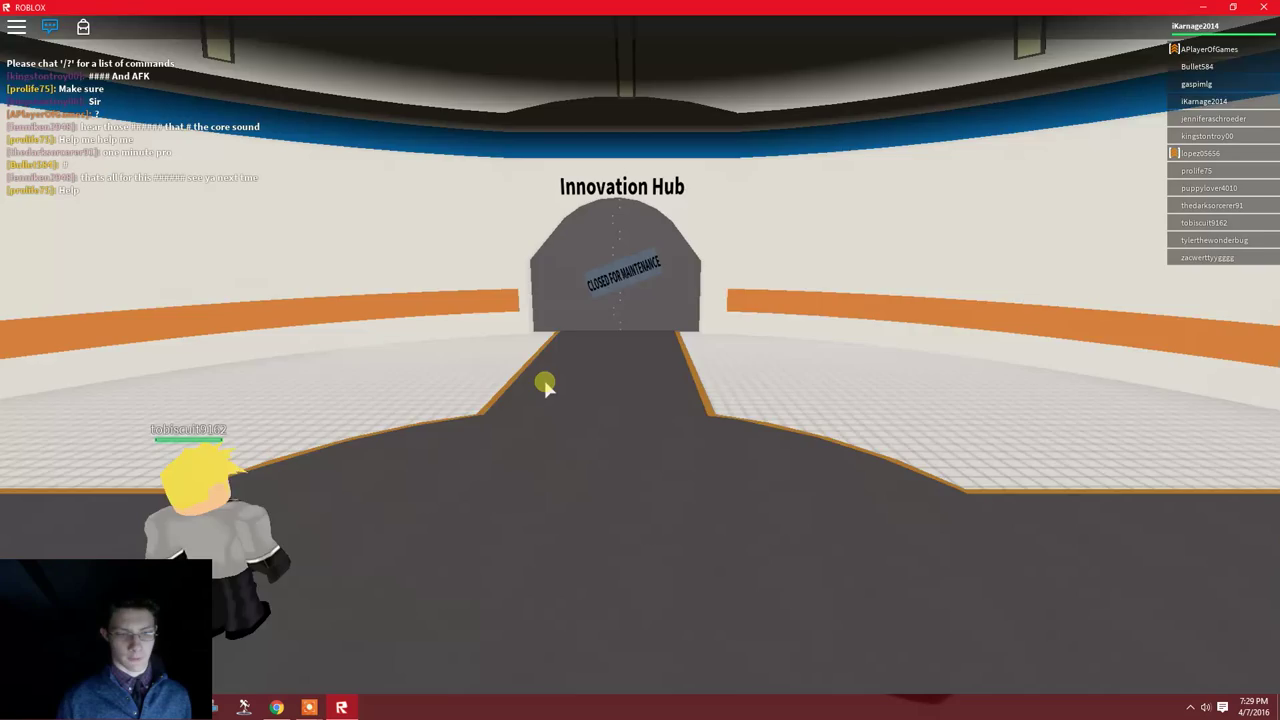
pyautogui.press('w')
pyautogui.press('w')
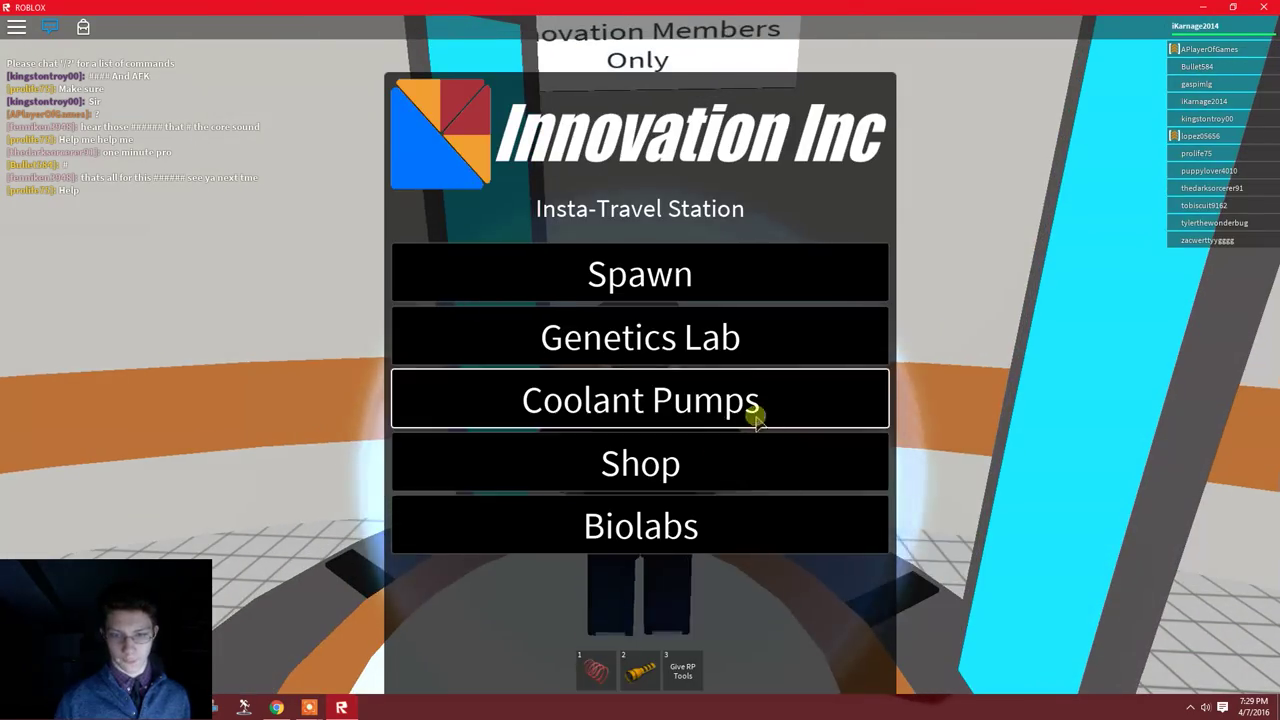
pyautogui.click(760, 400)
pyautogui.moveTo(735, 588); pyautogui.dragTo(640, 358)
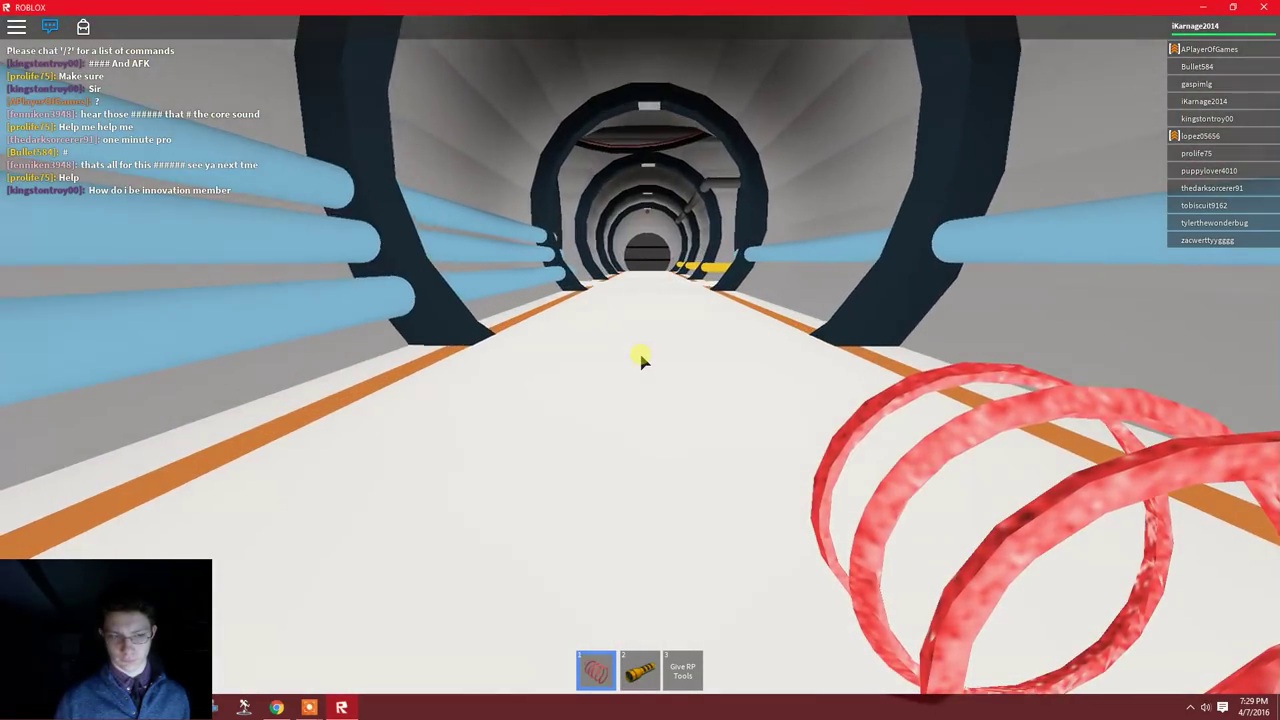
# Walk the ringed, piped tunnel through the Sector E: Core door into the control room.
pyautogui.press('w')
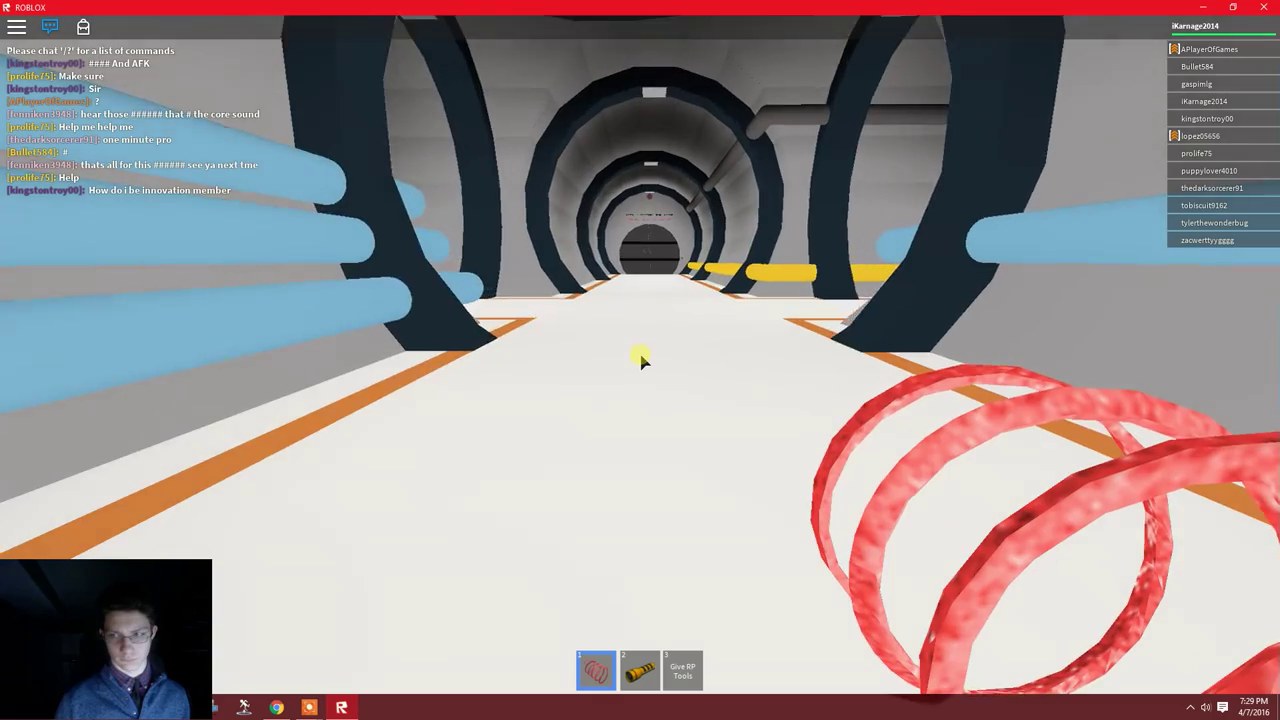
pyautogui.press('w')
pyautogui.press('w')
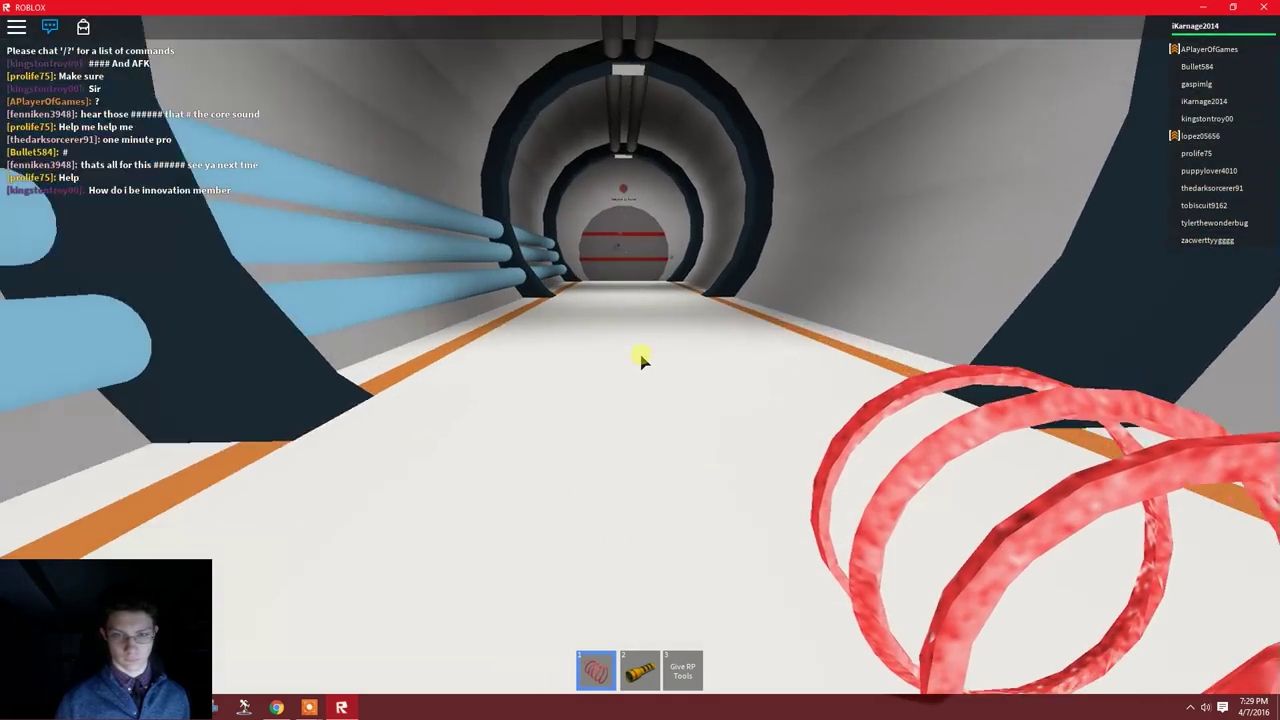
pyautogui.press('w')
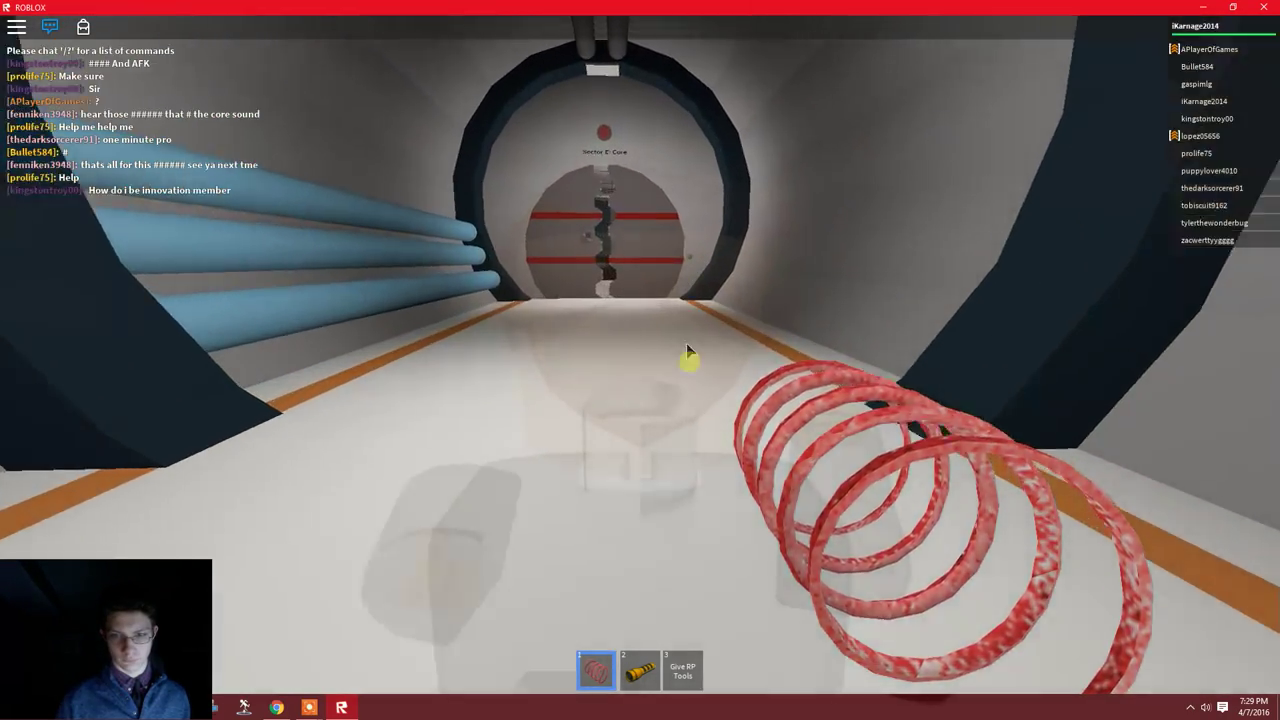
pyautogui.press('w')
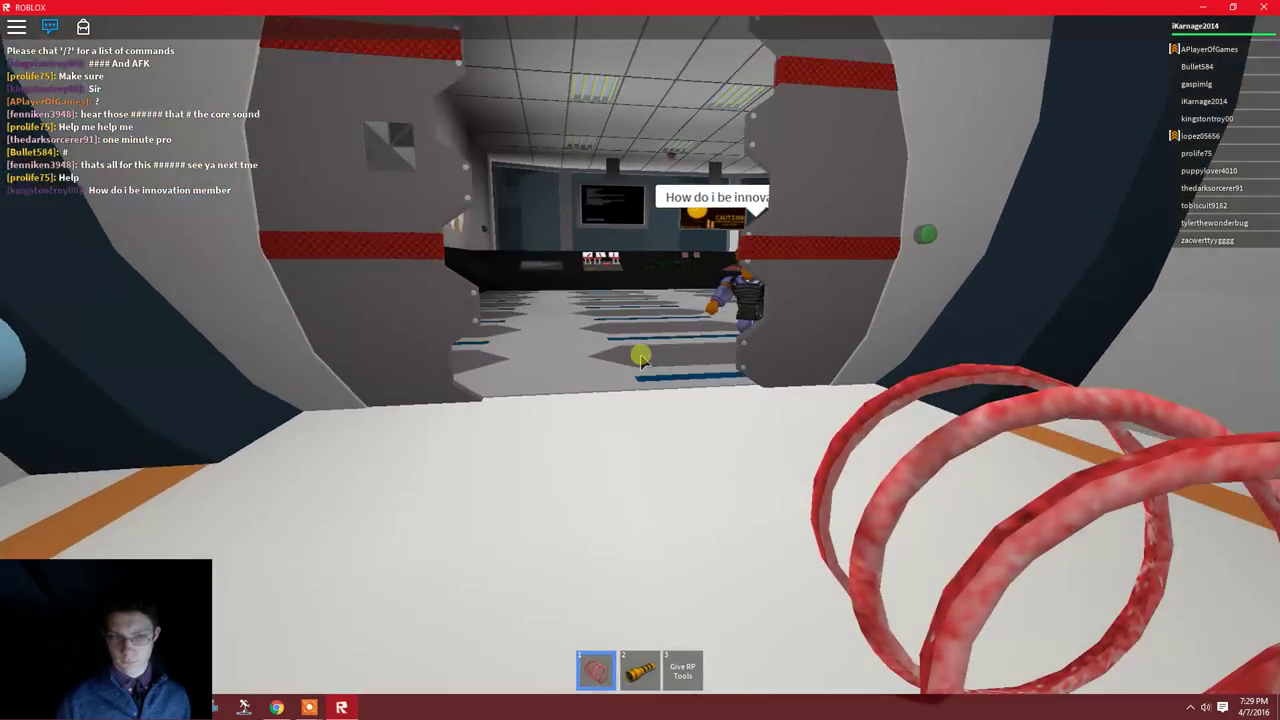
# Approach the Core Status display, then pass through the round doorway into the tunnel.
pyautogui.press('w')
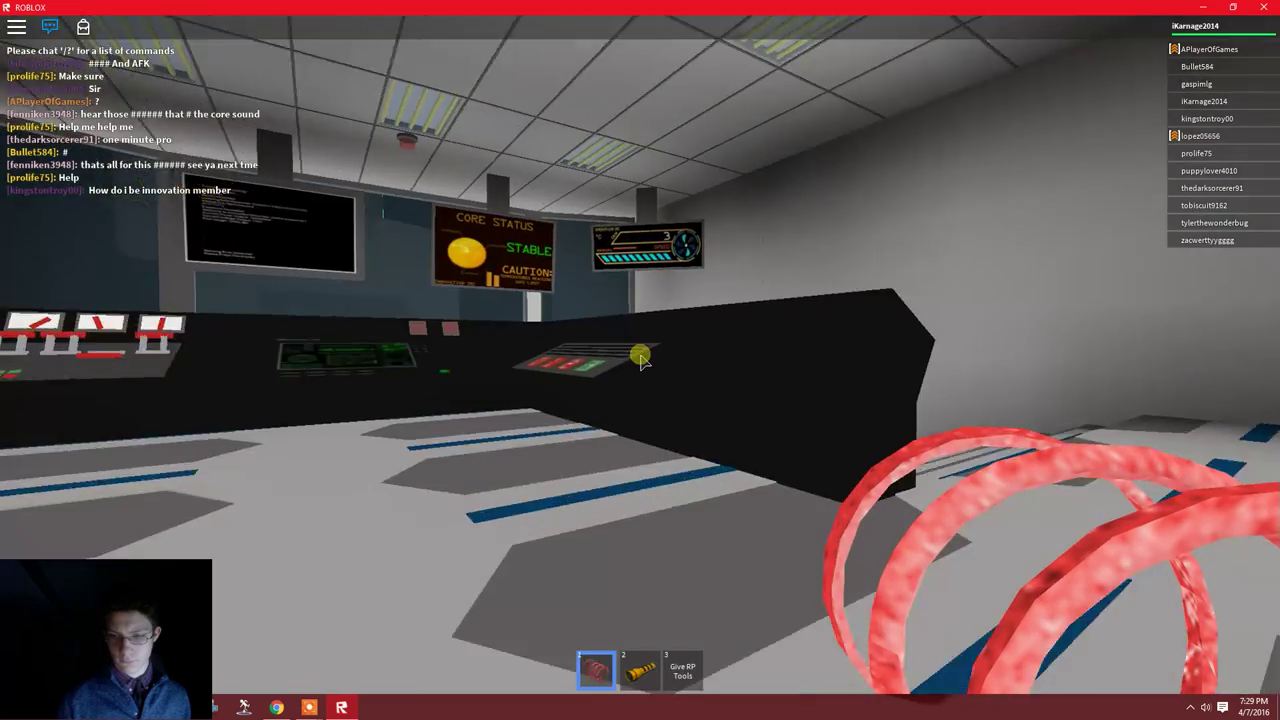
pyautogui.press('w')
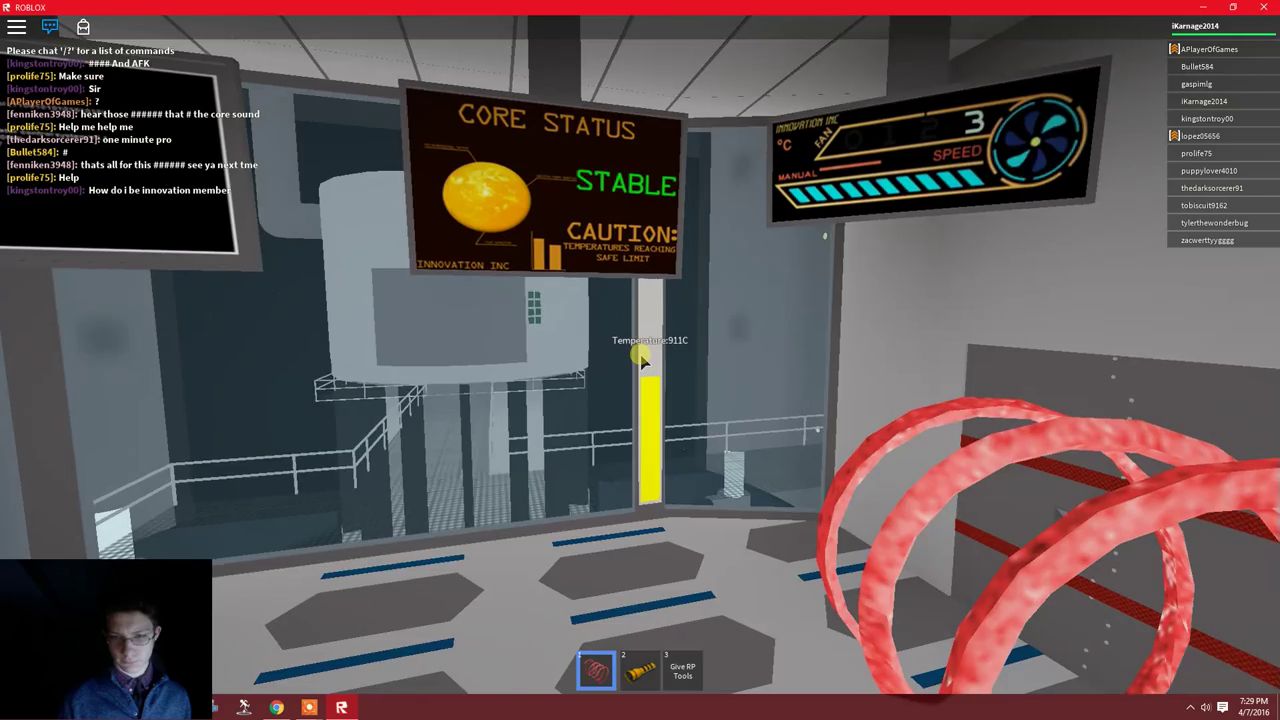
pyautogui.press('w')
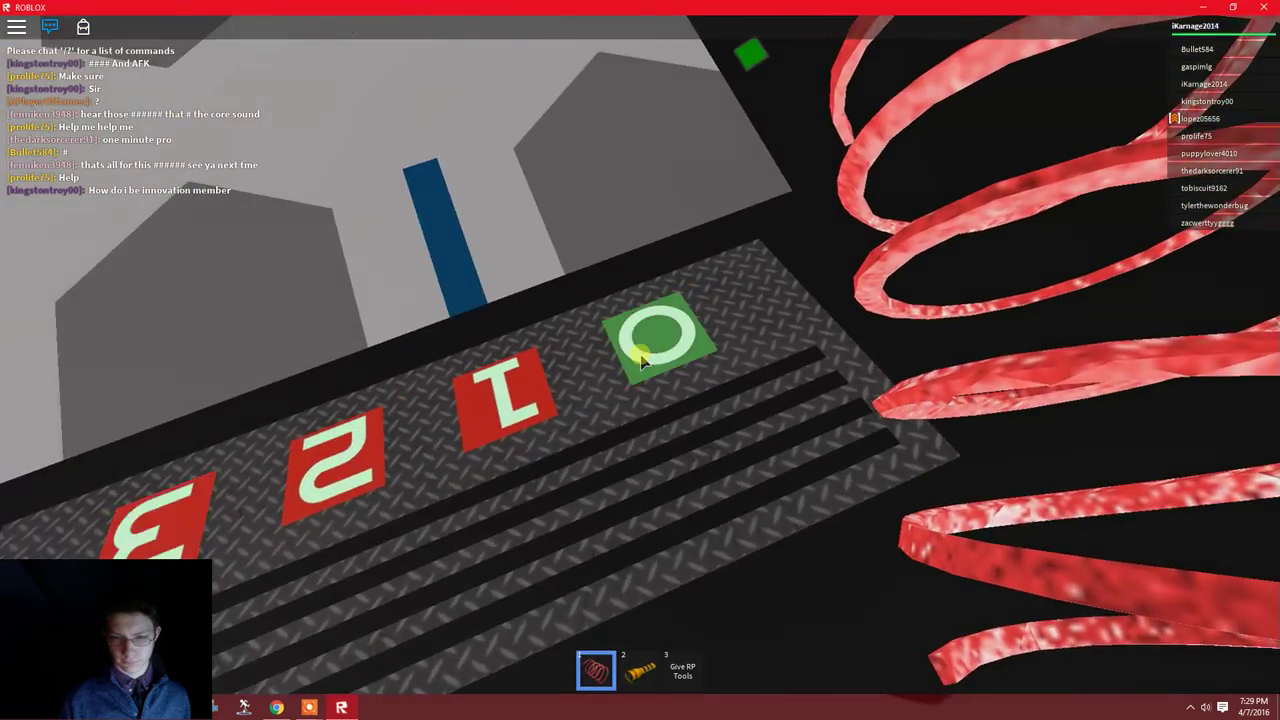
pyautogui.press('w')
pyautogui.press('w')
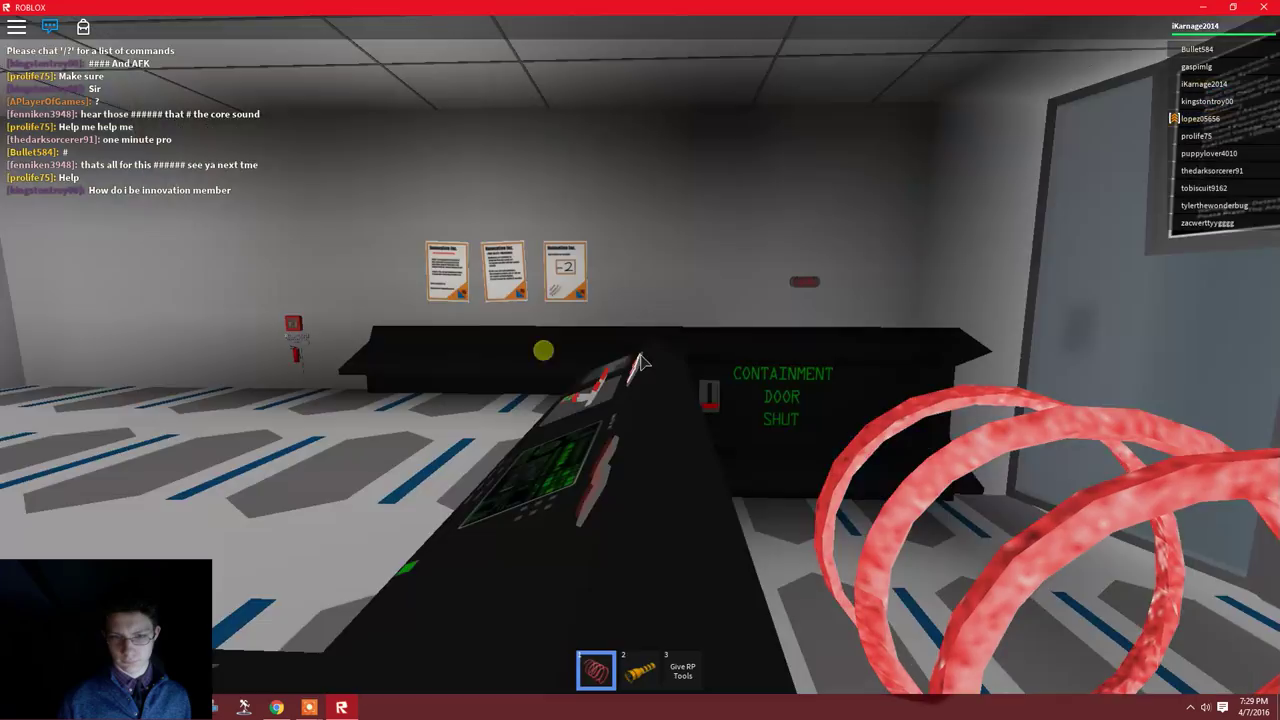
pyautogui.scroll(-3, 614, 324)
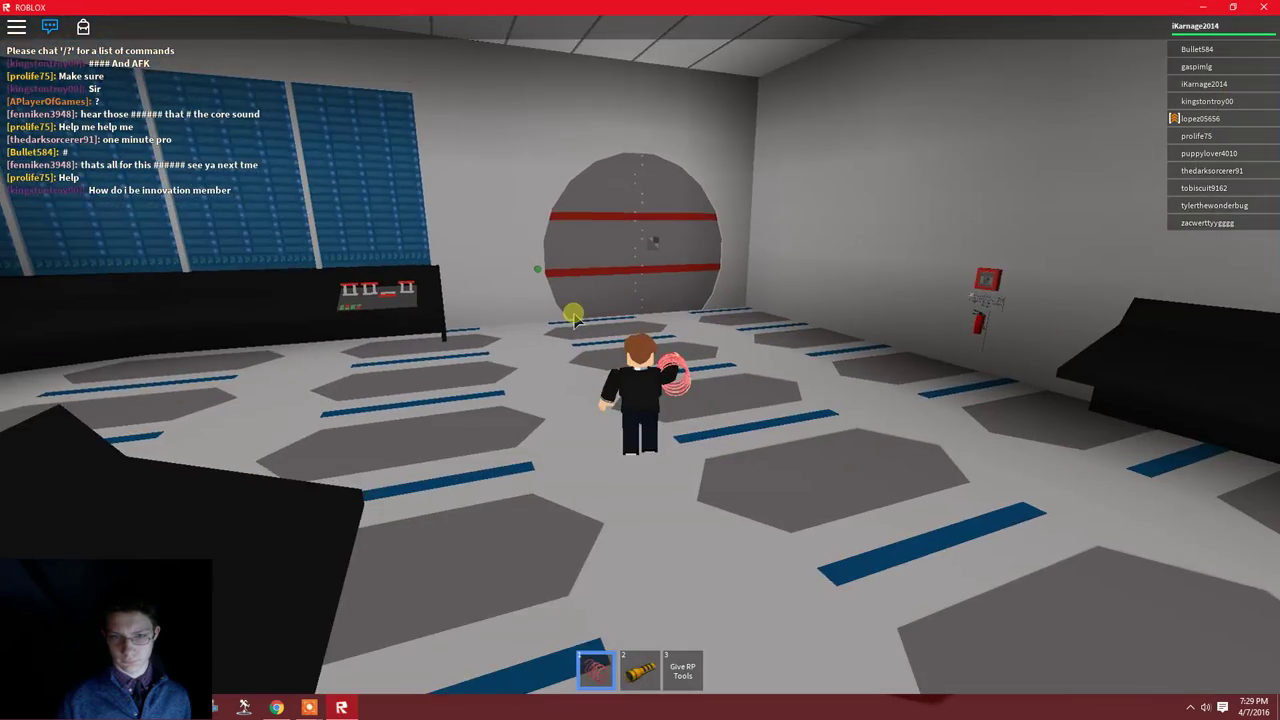
pyautogui.scroll(-3, 575, 315)
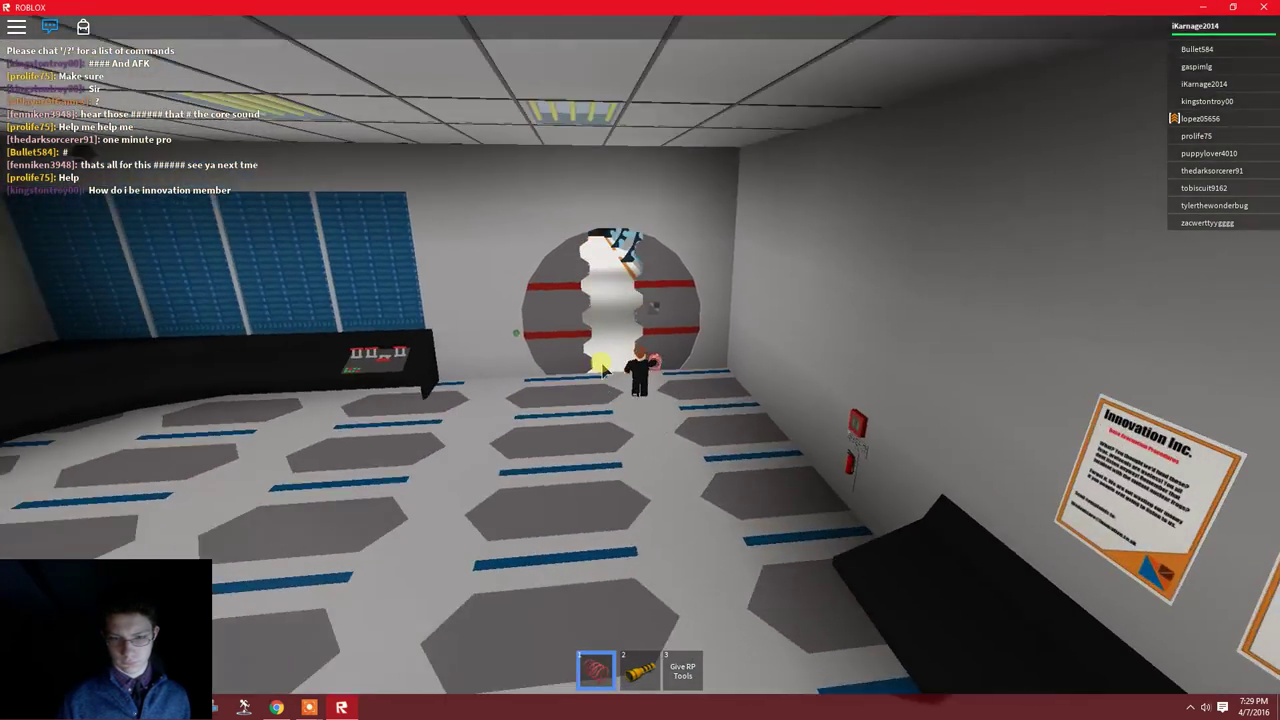
pyautogui.scroll(-3, 604, 370)
pyautogui.press('w')
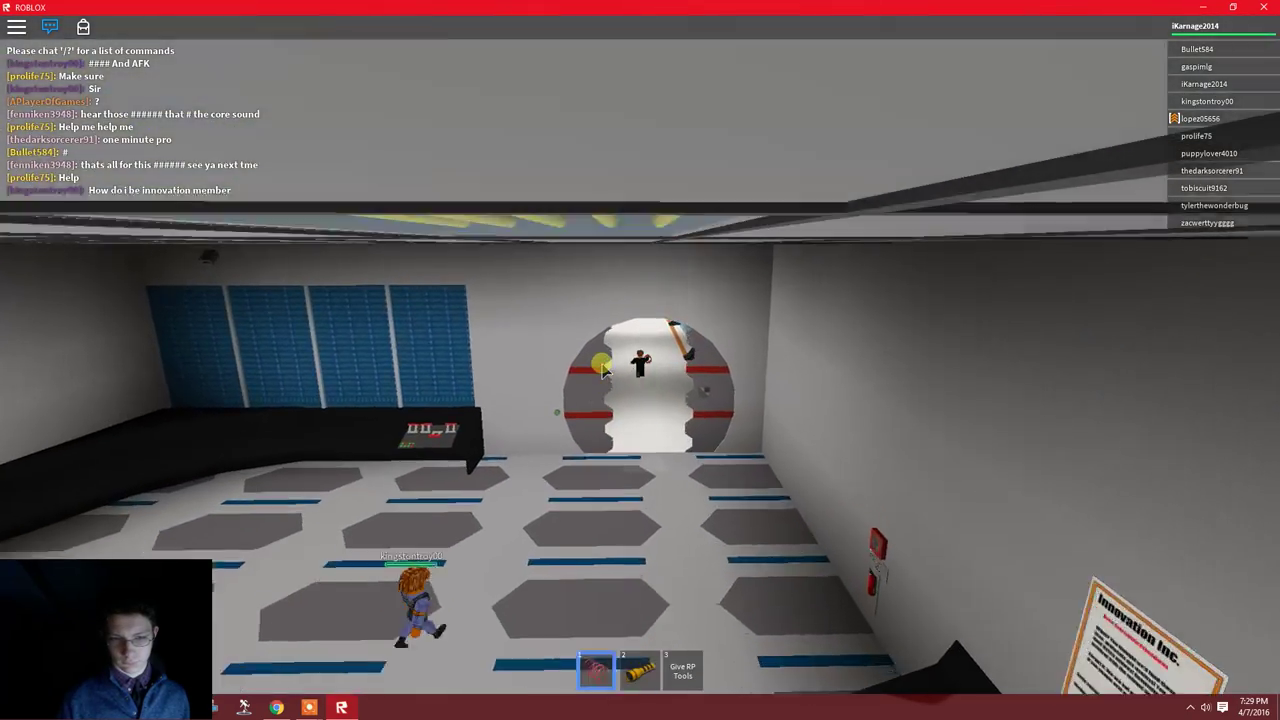
pyautogui.press('w')
pyautogui.scroll(5, 604, 370)
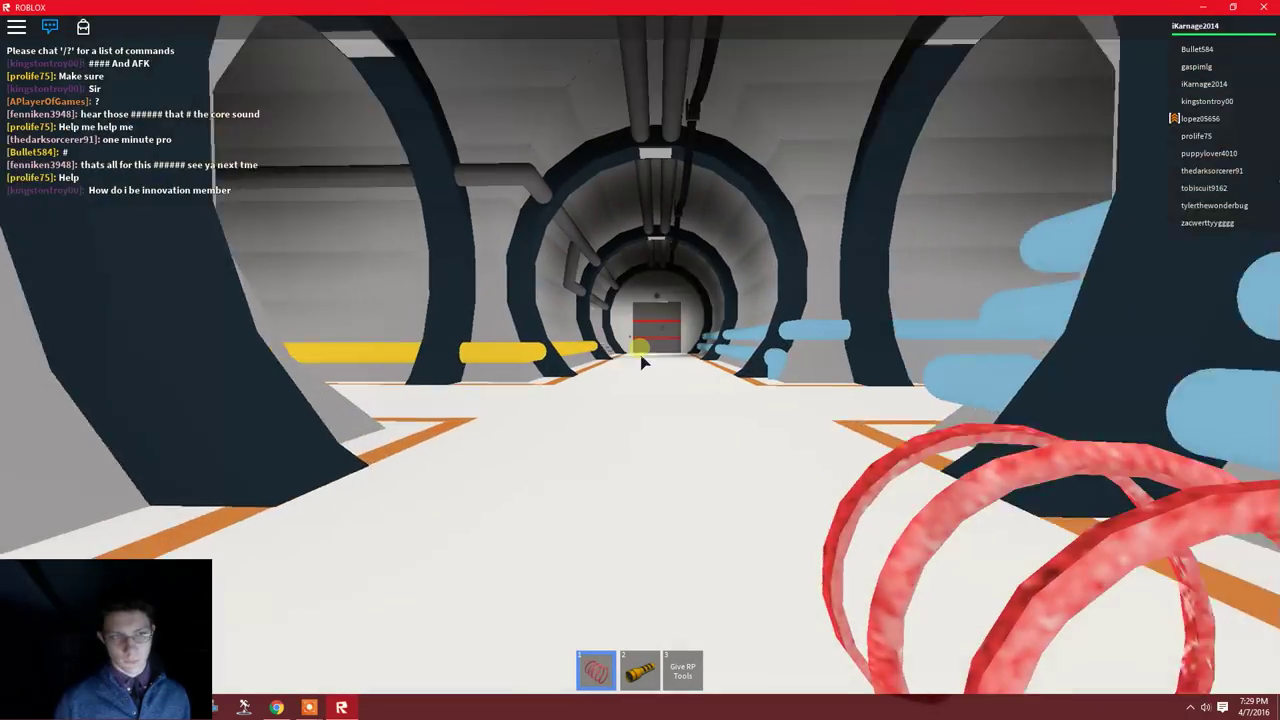
# Follow the tunnel to its end door and pass into the next room.
pyautogui.press('w')
pyautogui.scroll(-2, 640, 358)
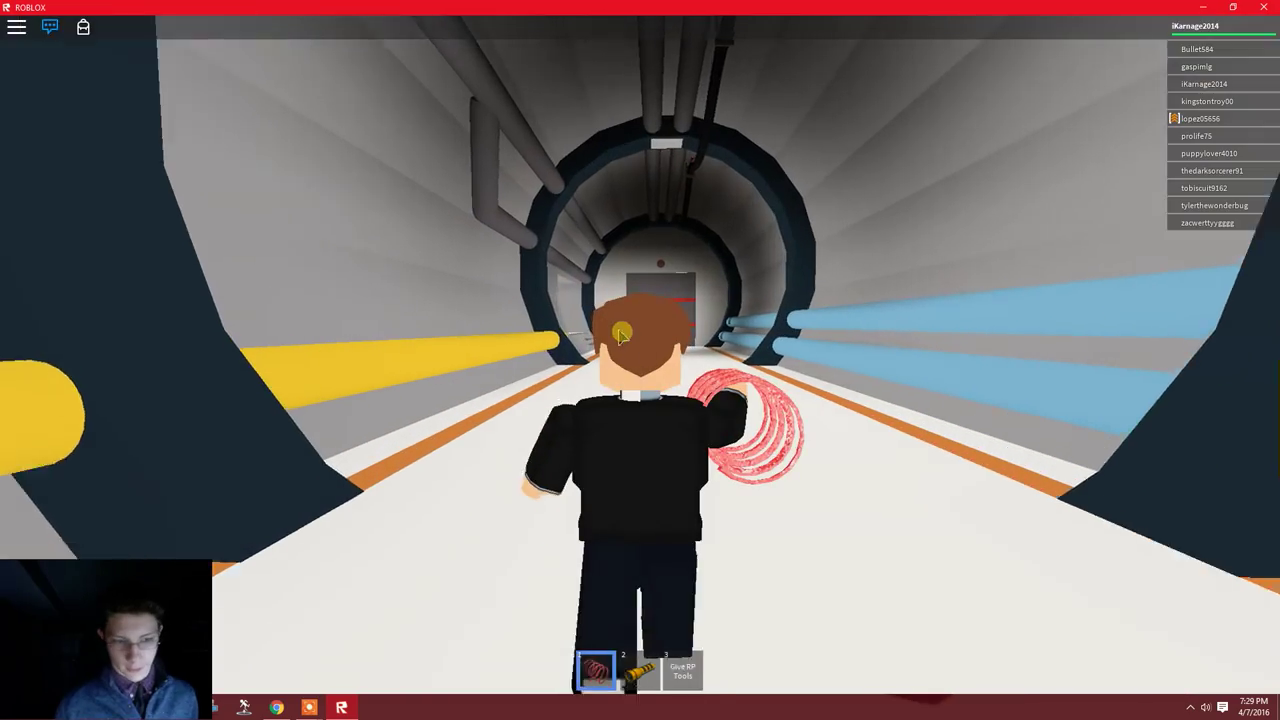
pyautogui.press('w')
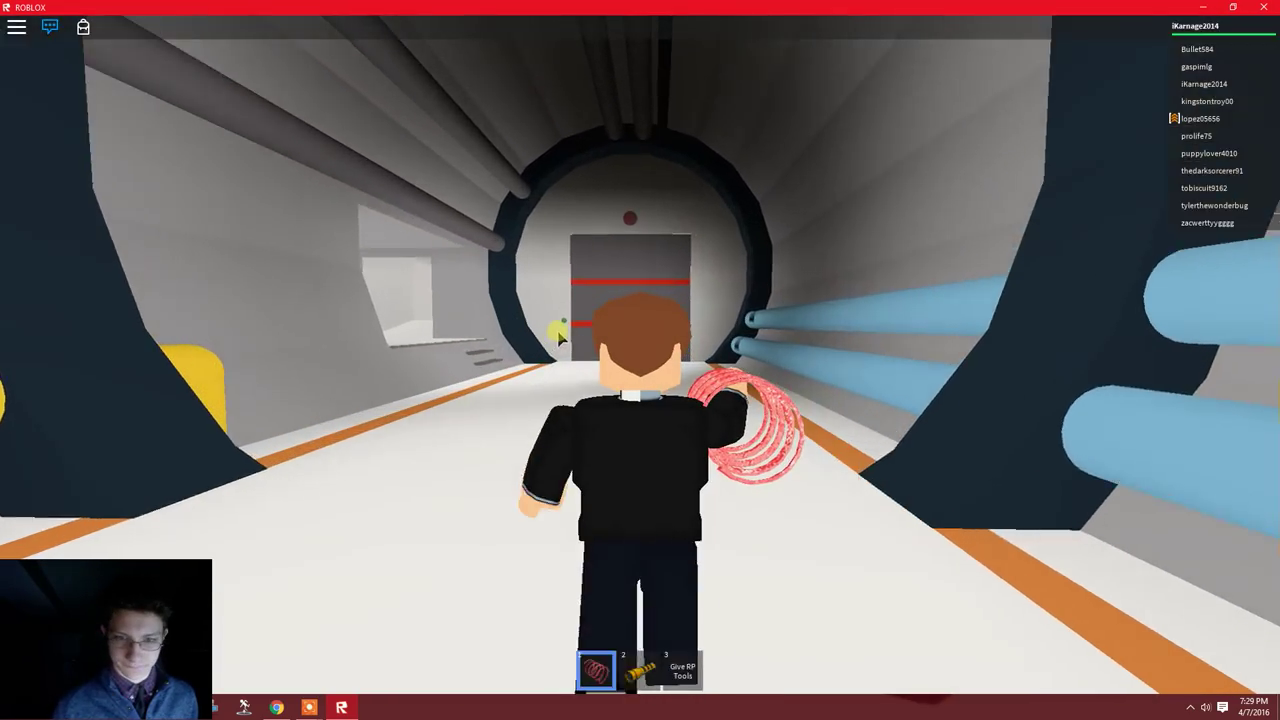
pyautogui.scroll(3, 520, 320)
pyautogui.press('w')
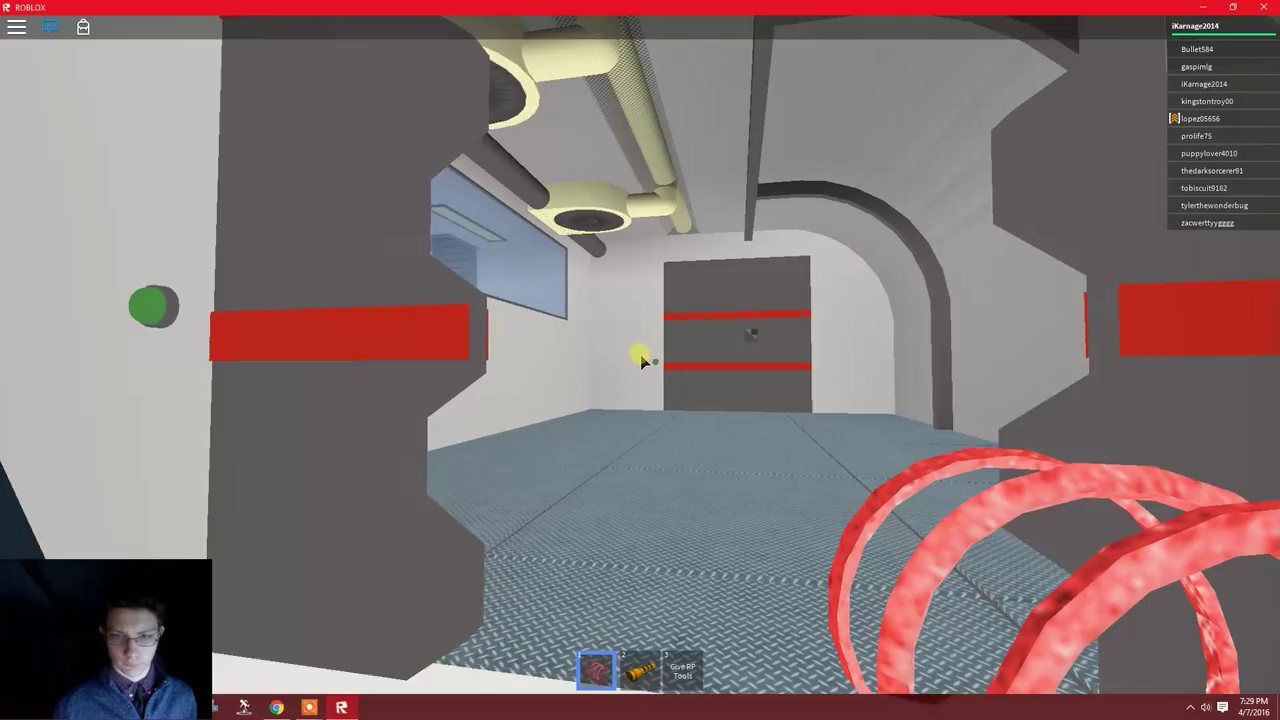
pyautogui.press('w')
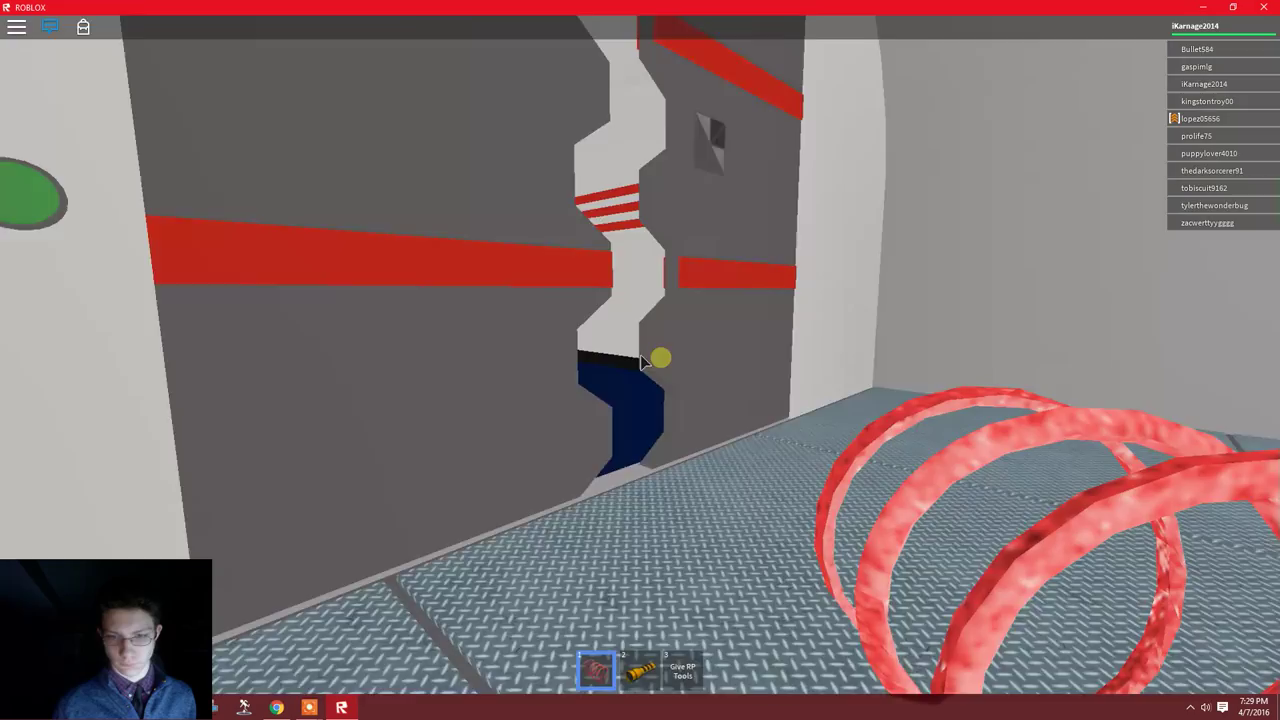
pyautogui.moveTo(640, 358); pyautogui.dragTo(640, 358)
# Walk the long blue-floored corridor and enter the blue room through the broken door.
pyautogui.press('w')
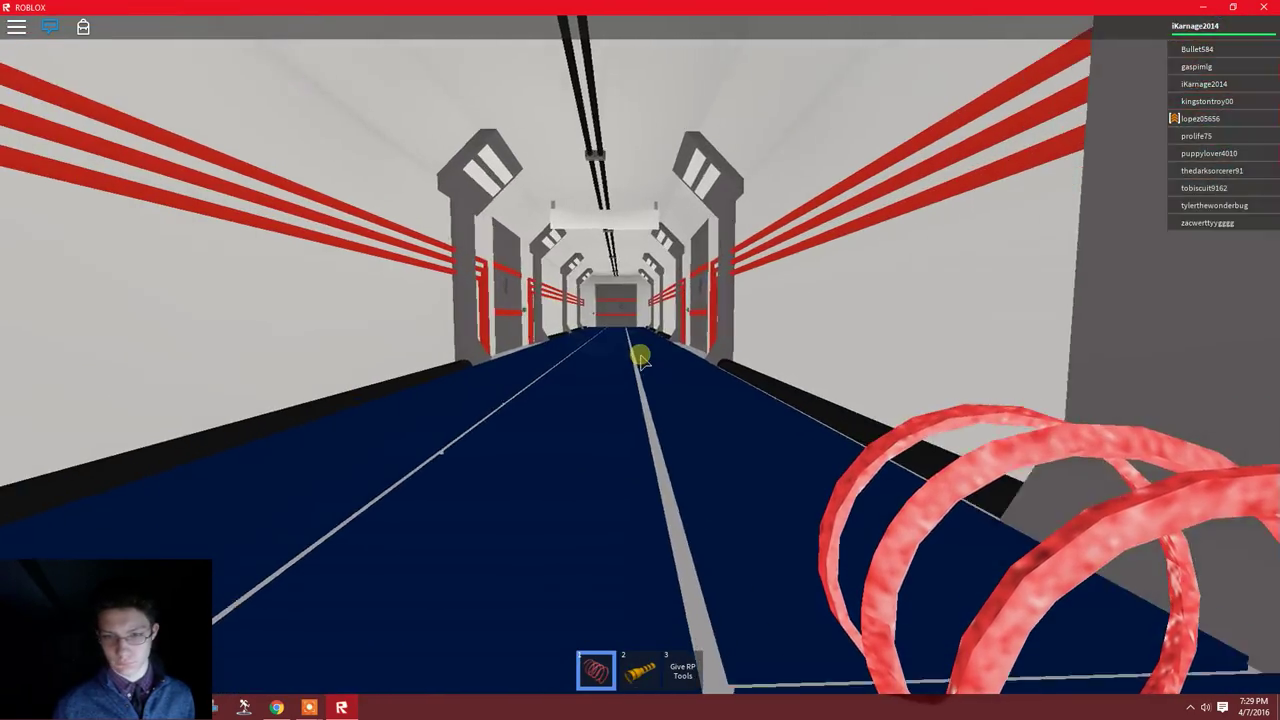
pyautogui.scroll(-3, 640, 358)
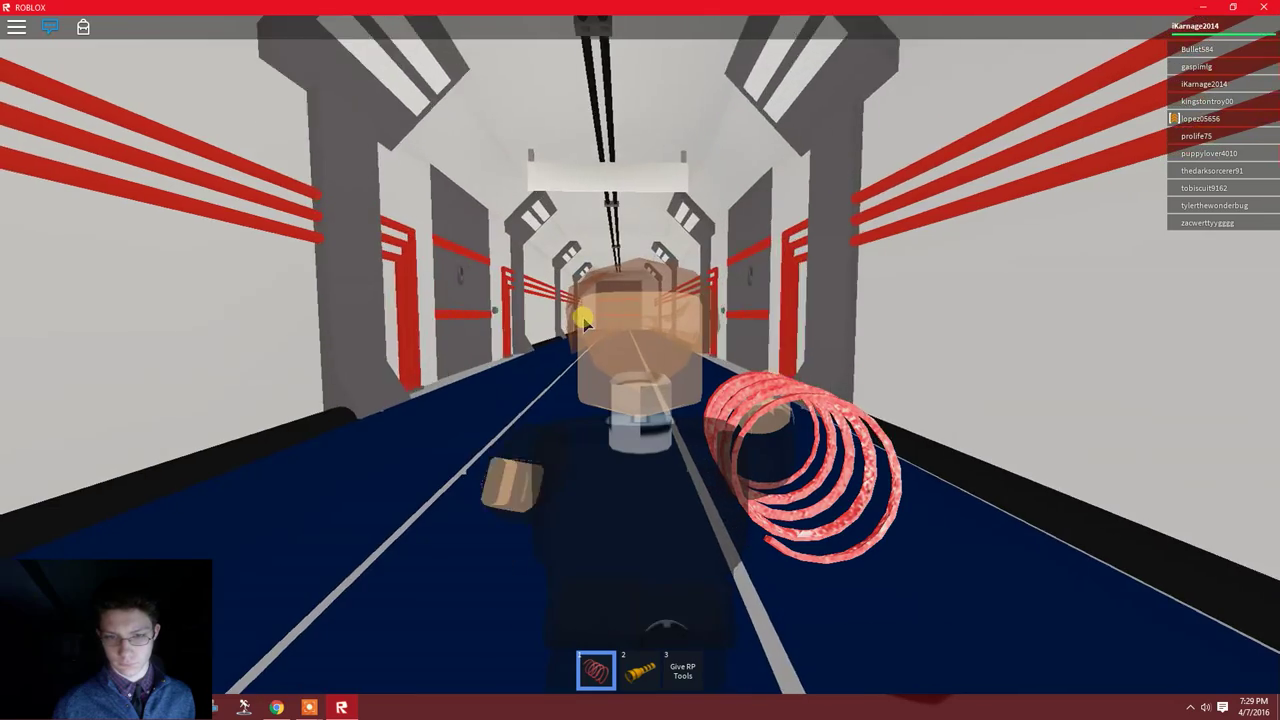
pyautogui.press('w')
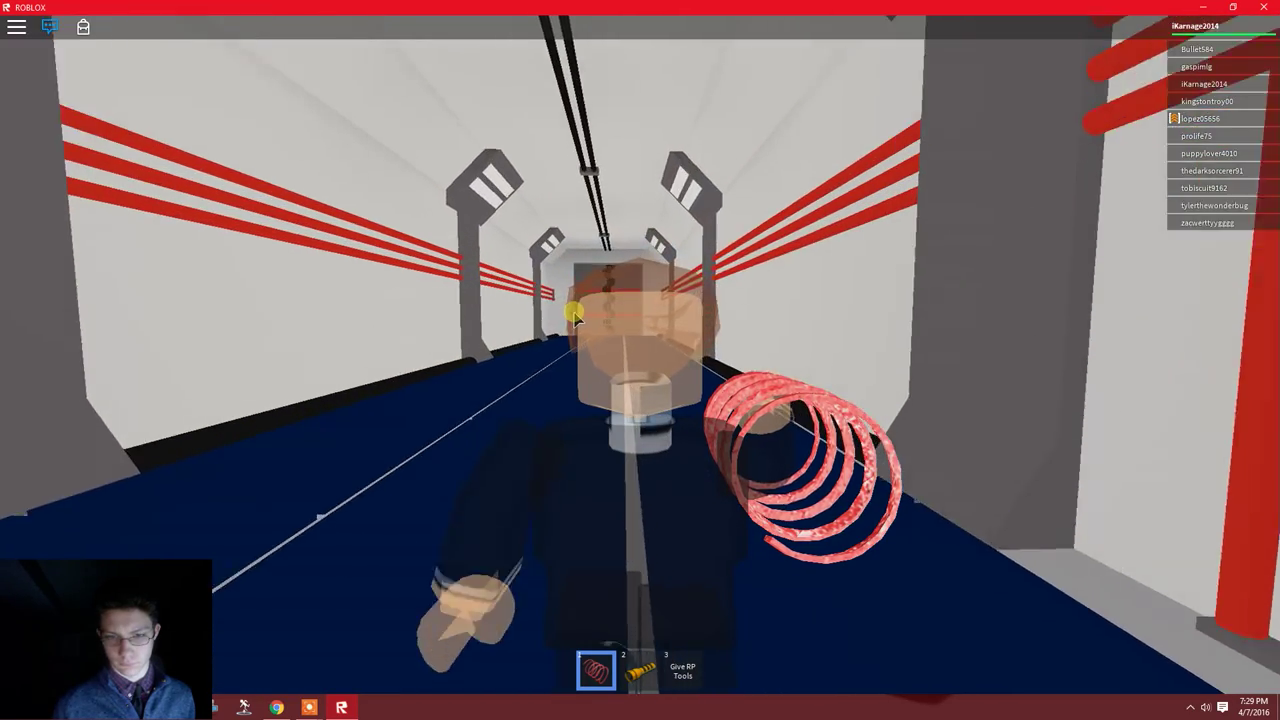
pyautogui.scroll(3, 575, 315)
pyautogui.press('w')
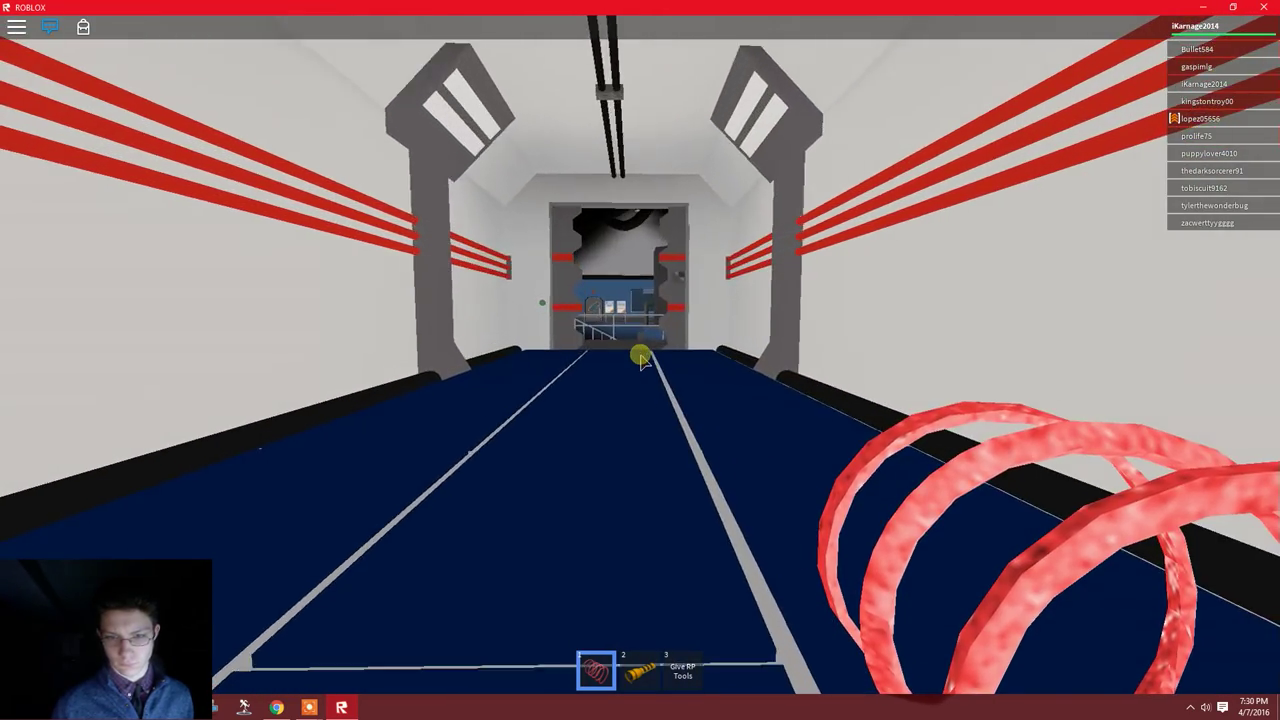
pyautogui.press('w')
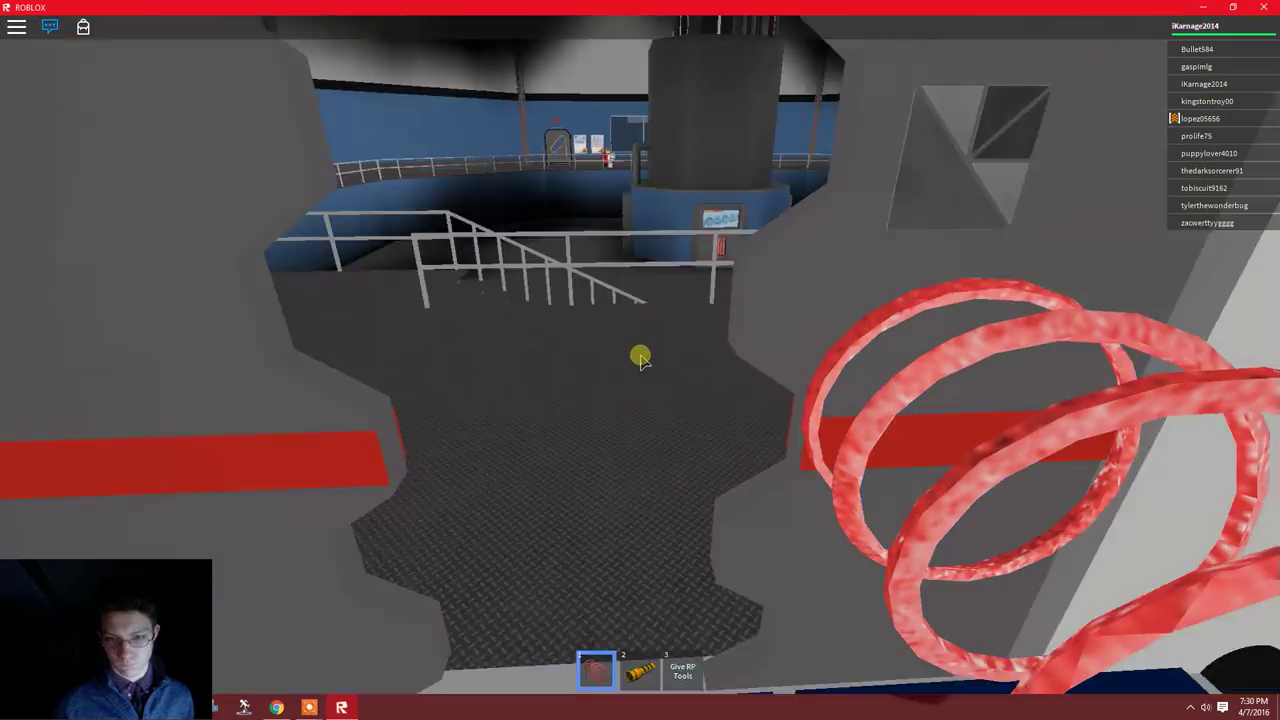
# Cross the blue room holding the red coil and walk through the Cantine to its door.
pyautogui.press('w')
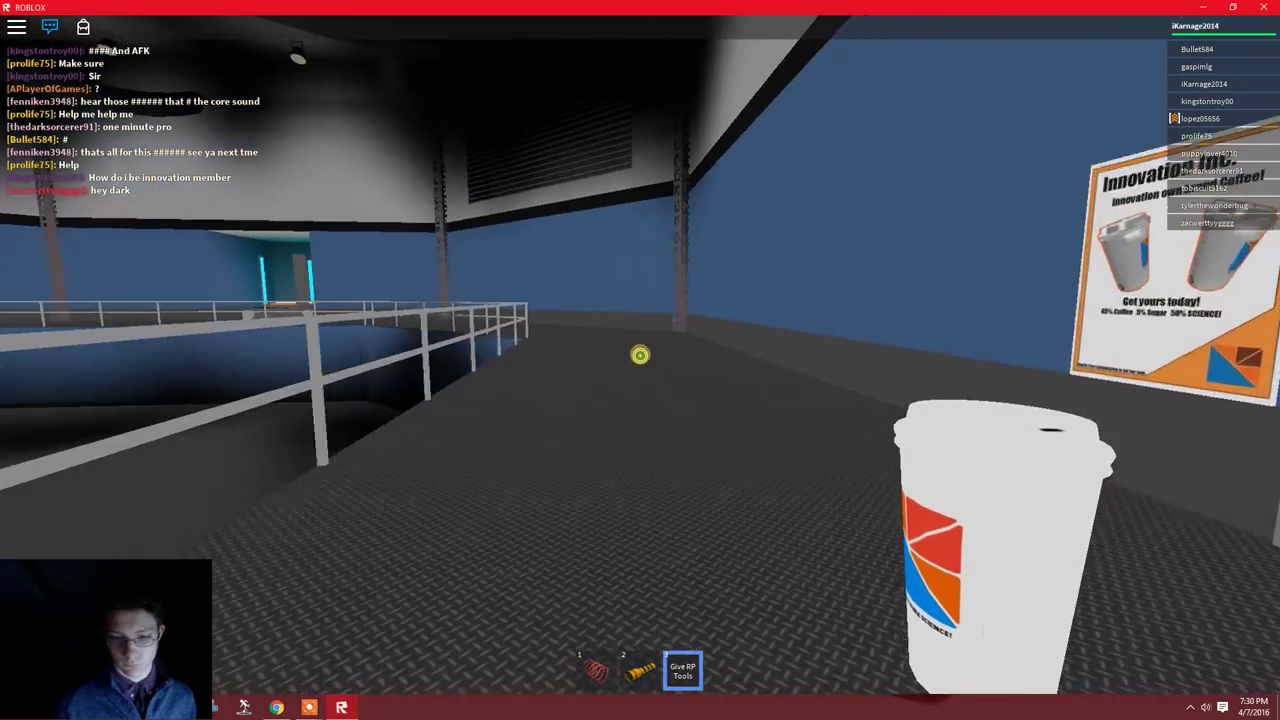
pyautogui.press('w')
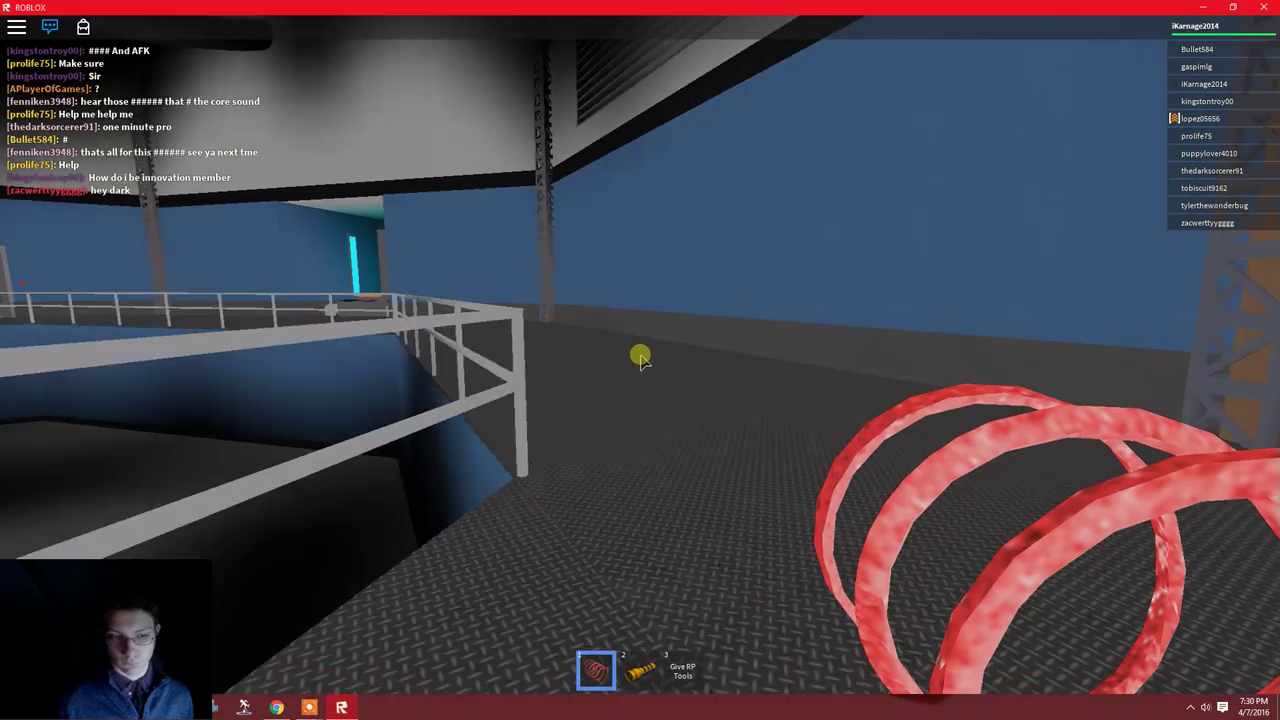
pyautogui.press('1')
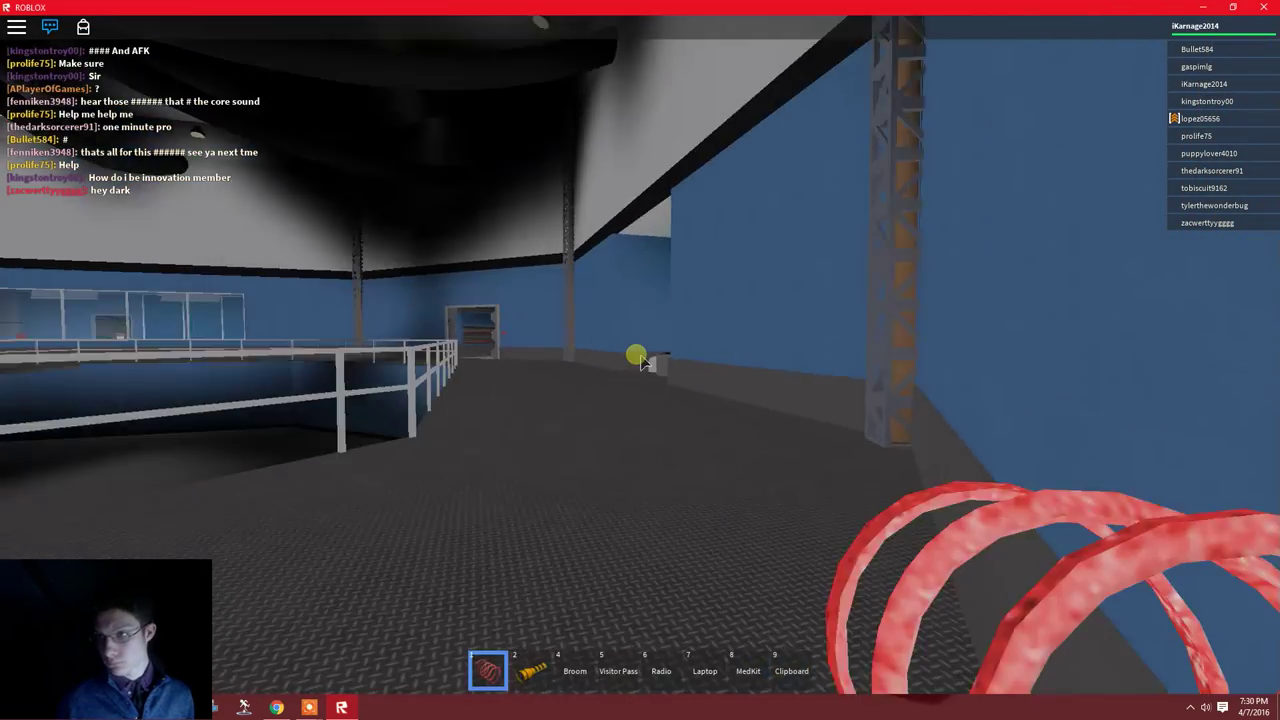
pyautogui.press('w')
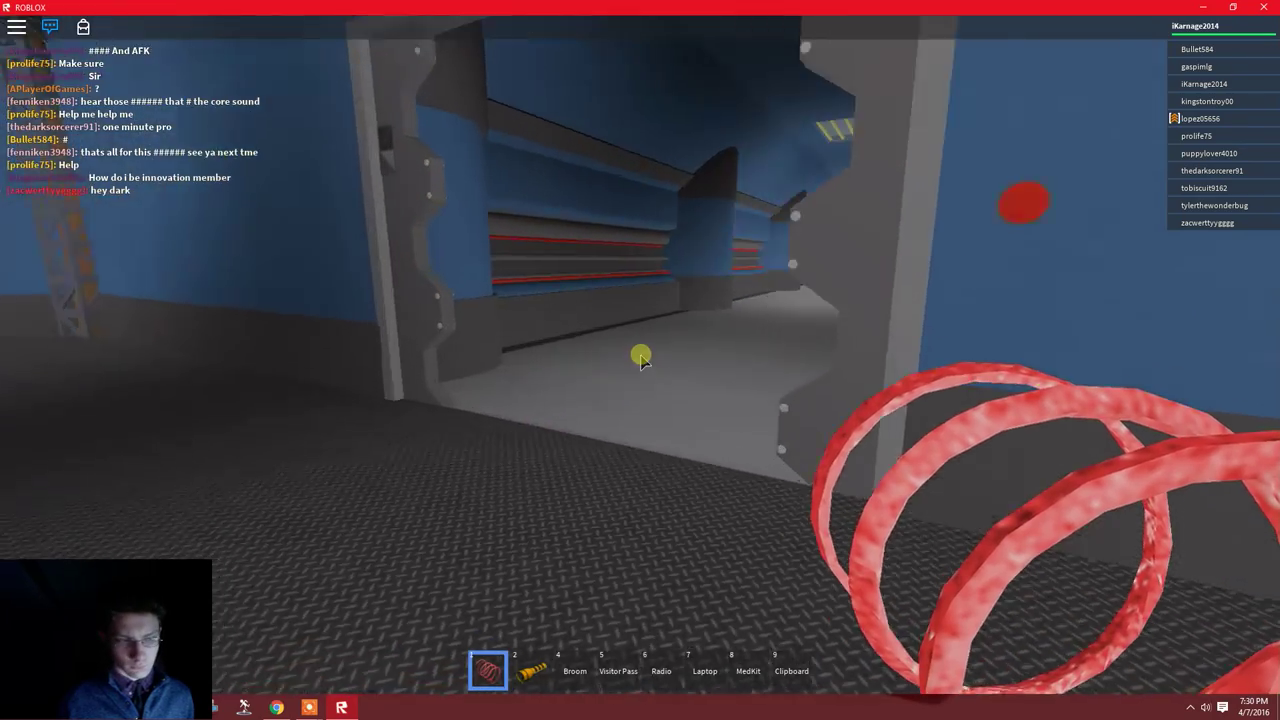
pyautogui.press('w')
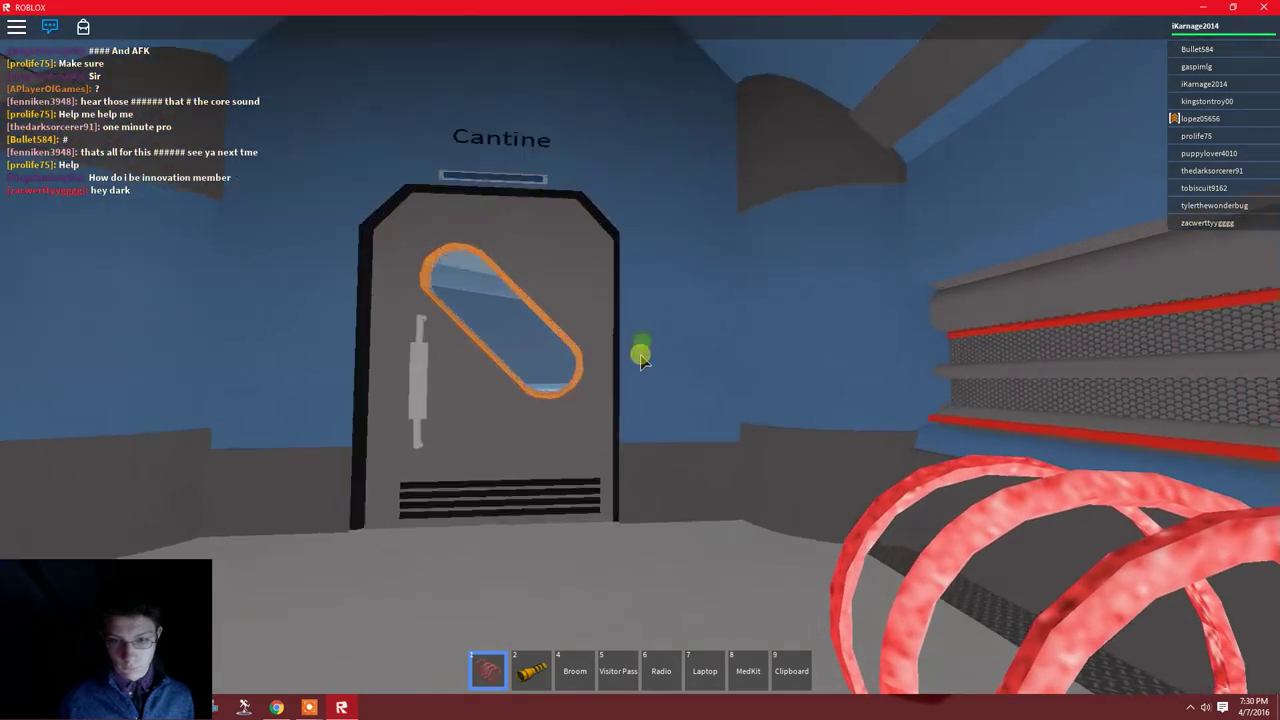
pyautogui.press('w')
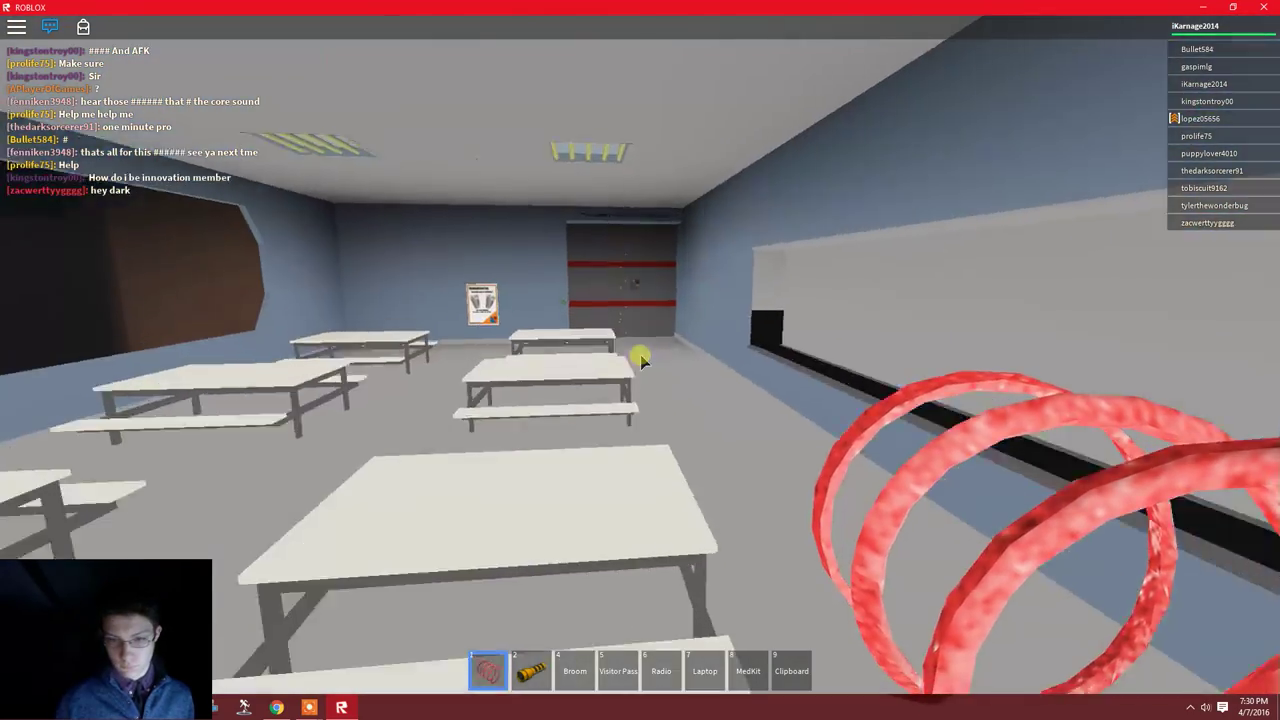
pyautogui.scroll(-3, 640, 360)
pyautogui.press('w')
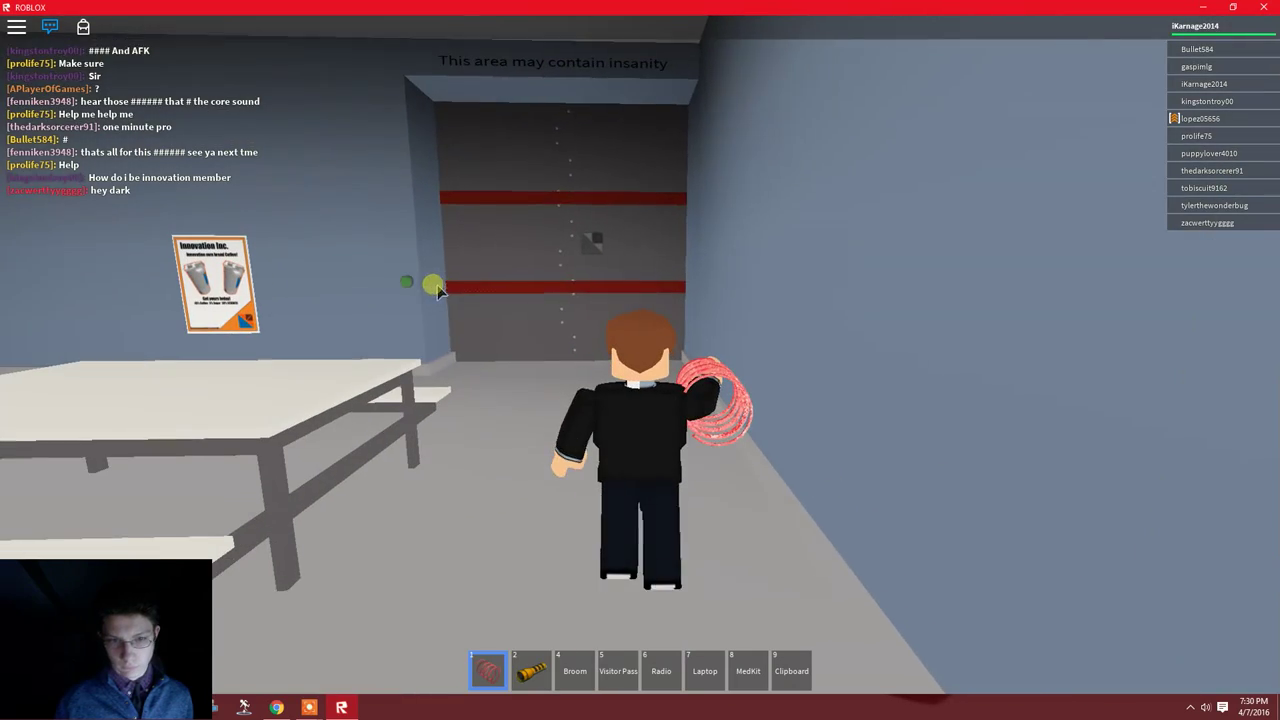
# Enter the catwalk corridor and walk toward the red-striped door.
pyautogui.press('w')
pyautogui.scroll(3, 537, 312)
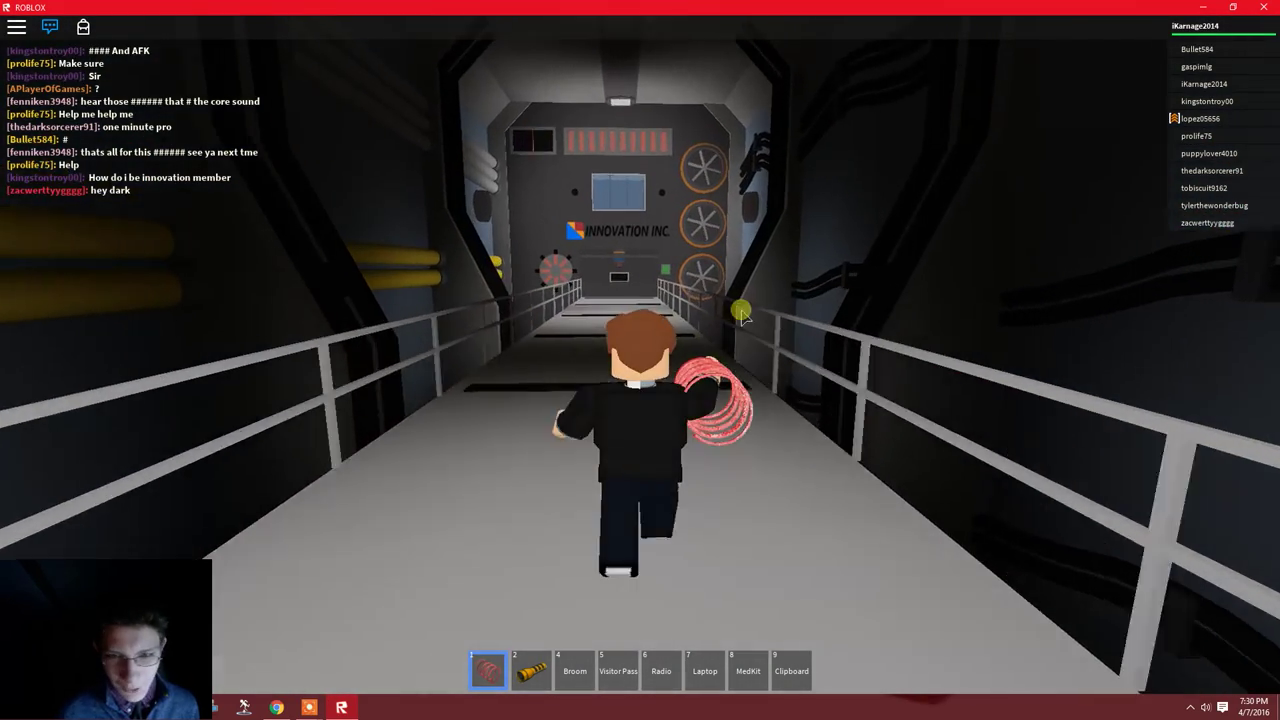
pyautogui.press('w')
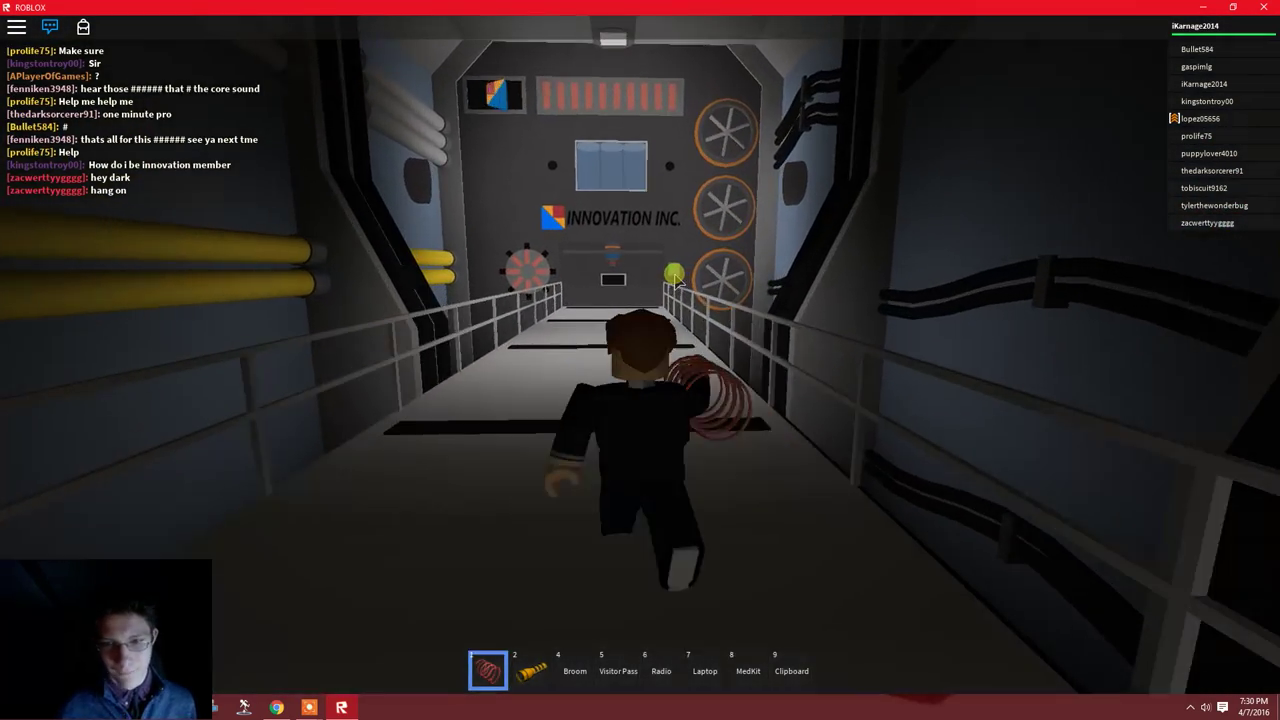
pyautogui.press('w')
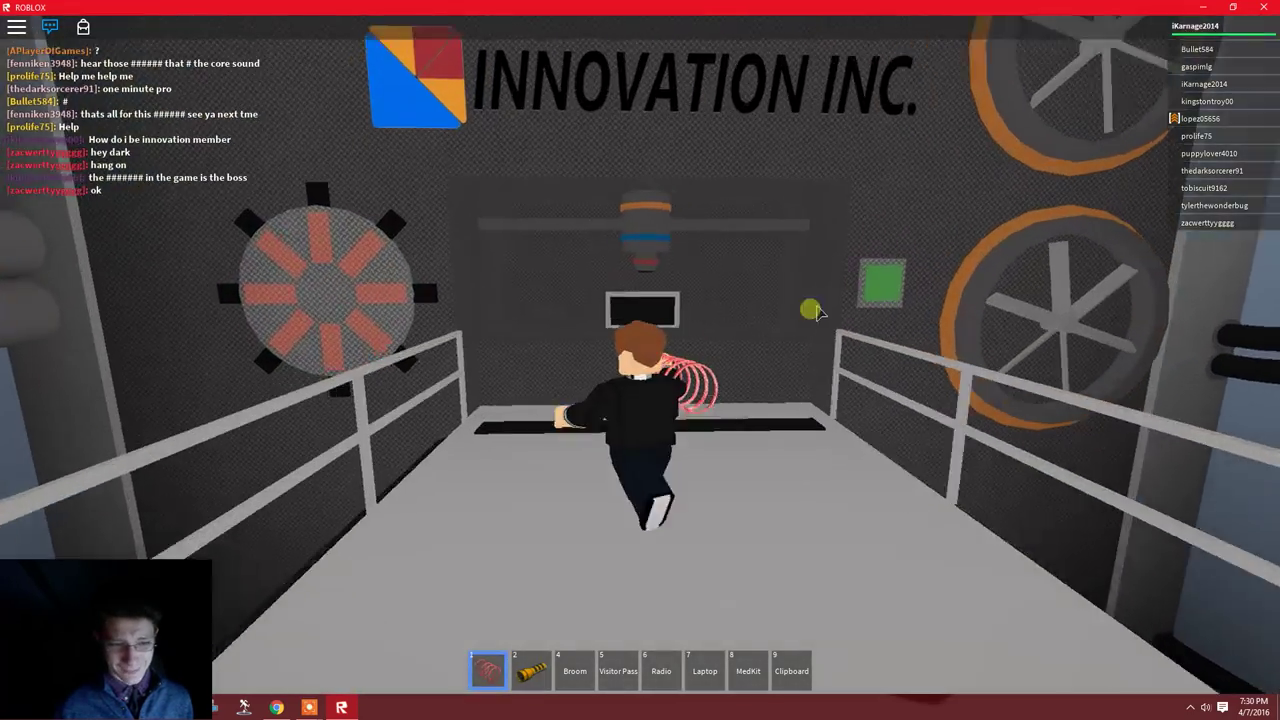
pyautogui.scroll(3, 640, 360)
pyautogui.press('w')
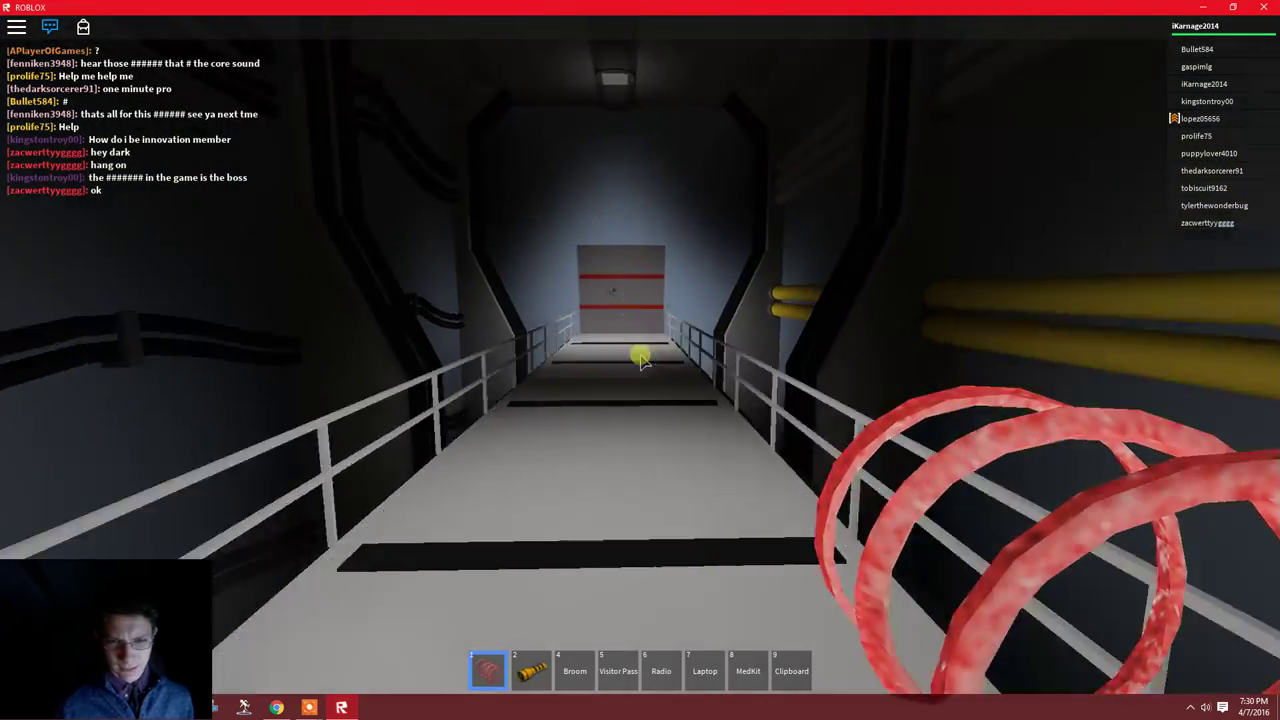
# Turn back to the Innovation Inc wall panel and look down over the platform.
pyautogui.press('w')
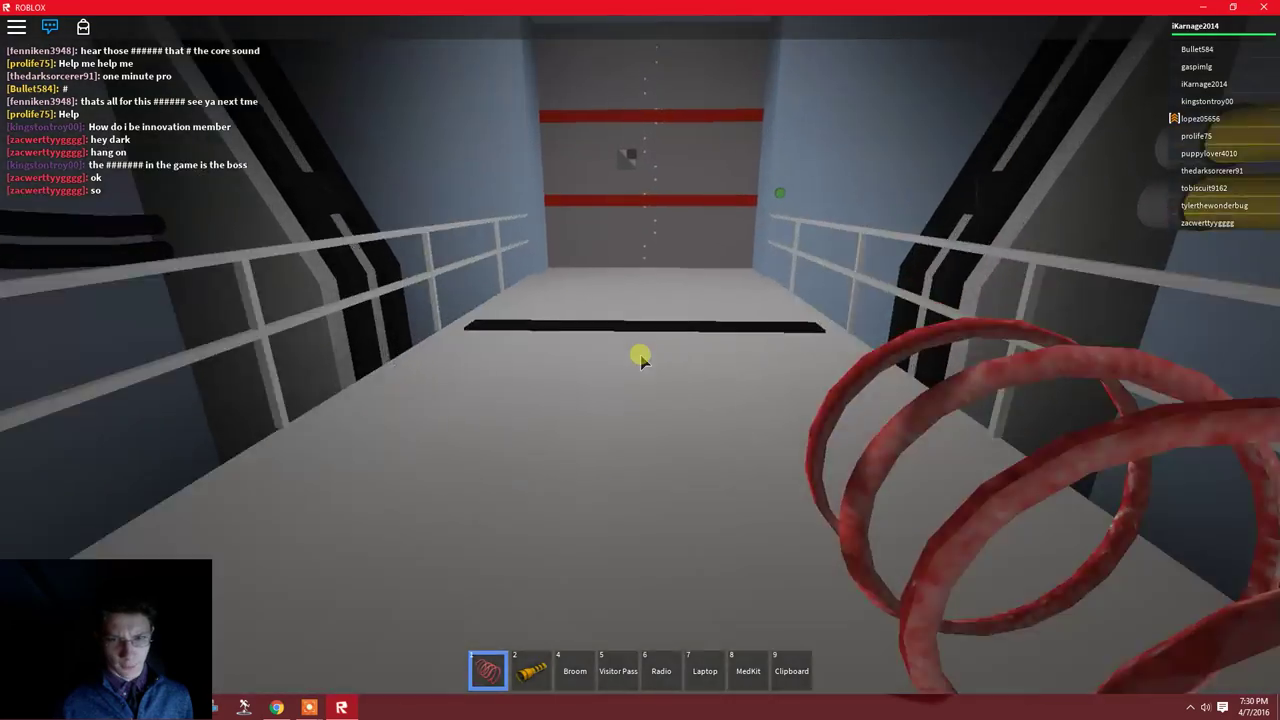
pyautogui.moveTo(640, 358); pyautogui.dragTo(640, 358)
pyautogui.press('w')
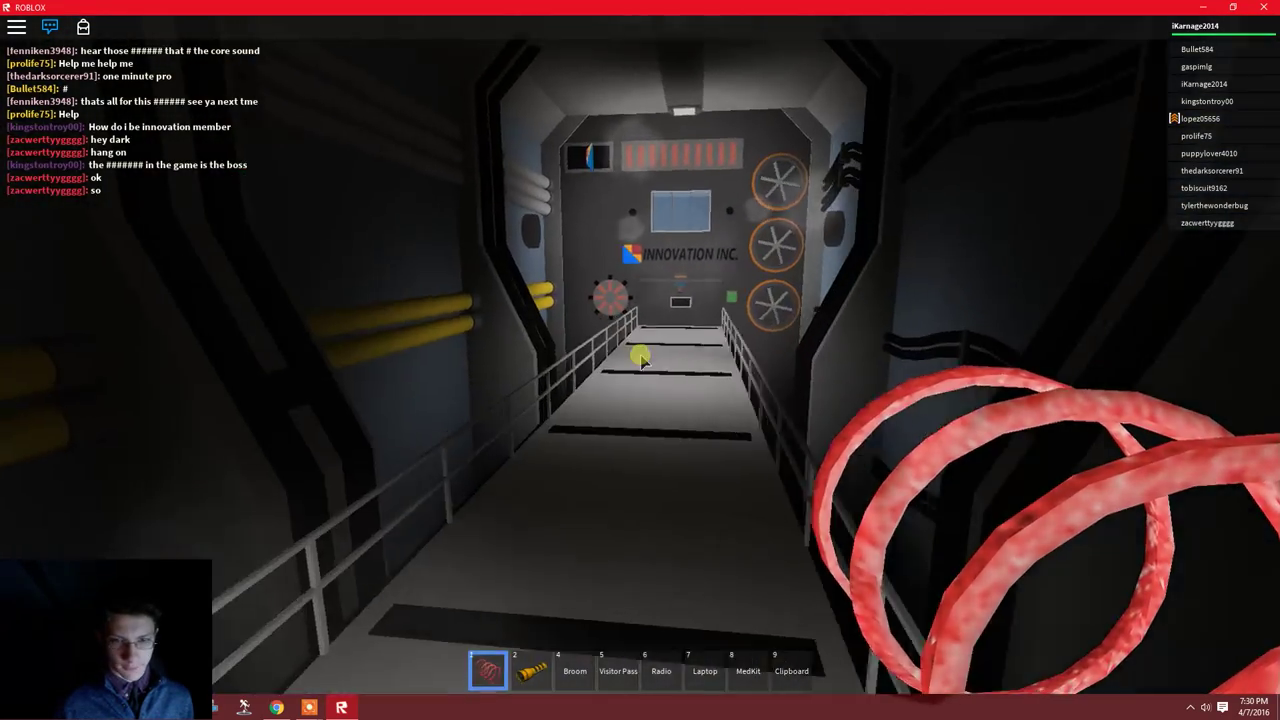
pyautogui.press('w')
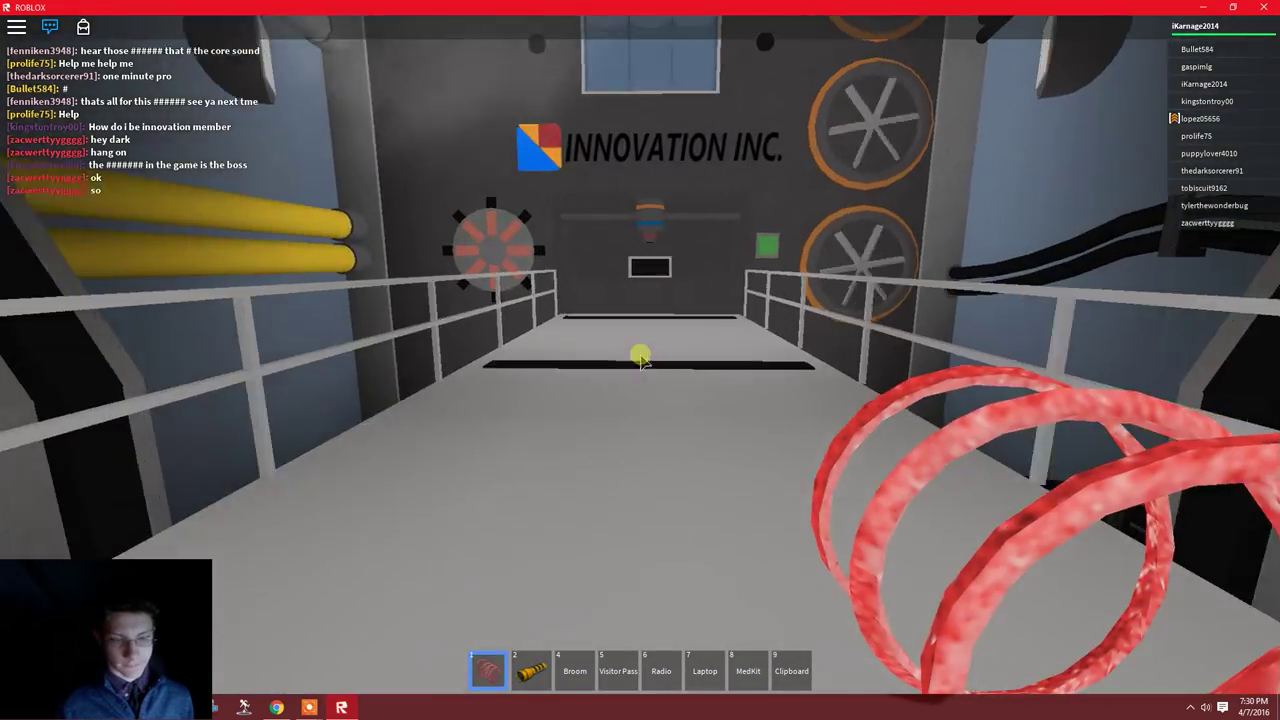
pyautogui.scroll(-5, 640, 358)
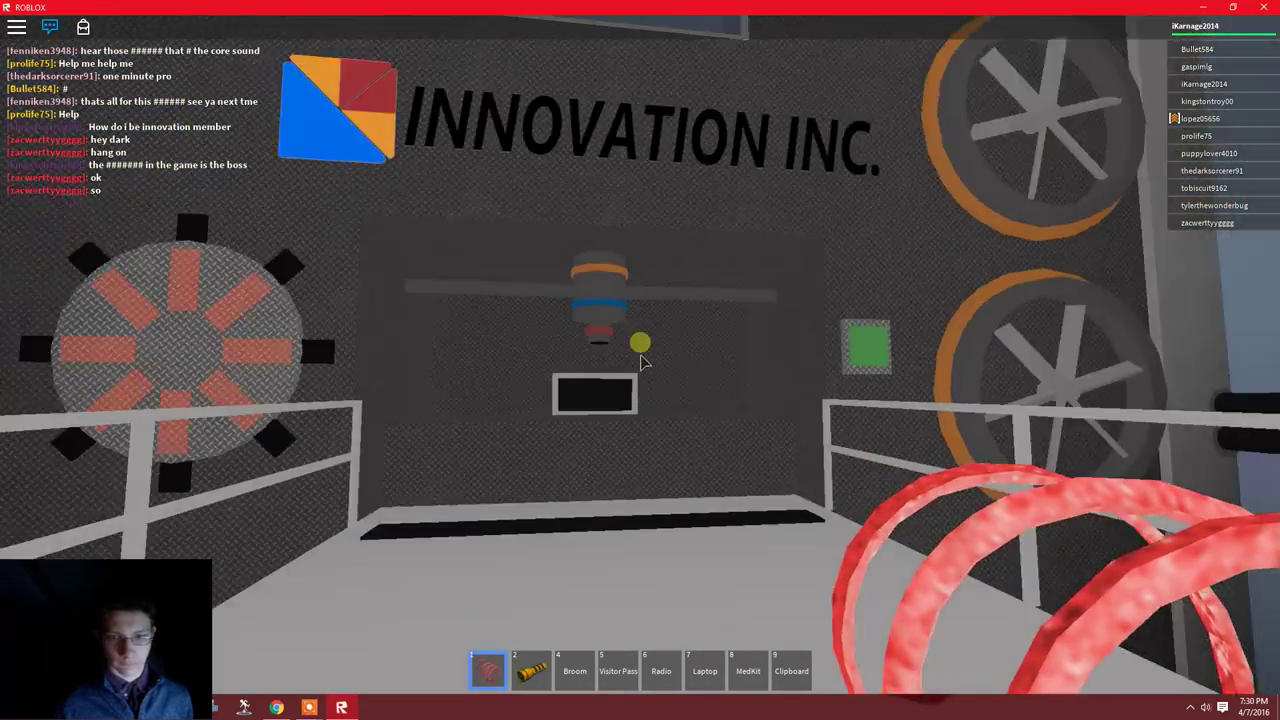
pyautogui.moveTo(640, 358); pyautogui.dragTo(640, 358)
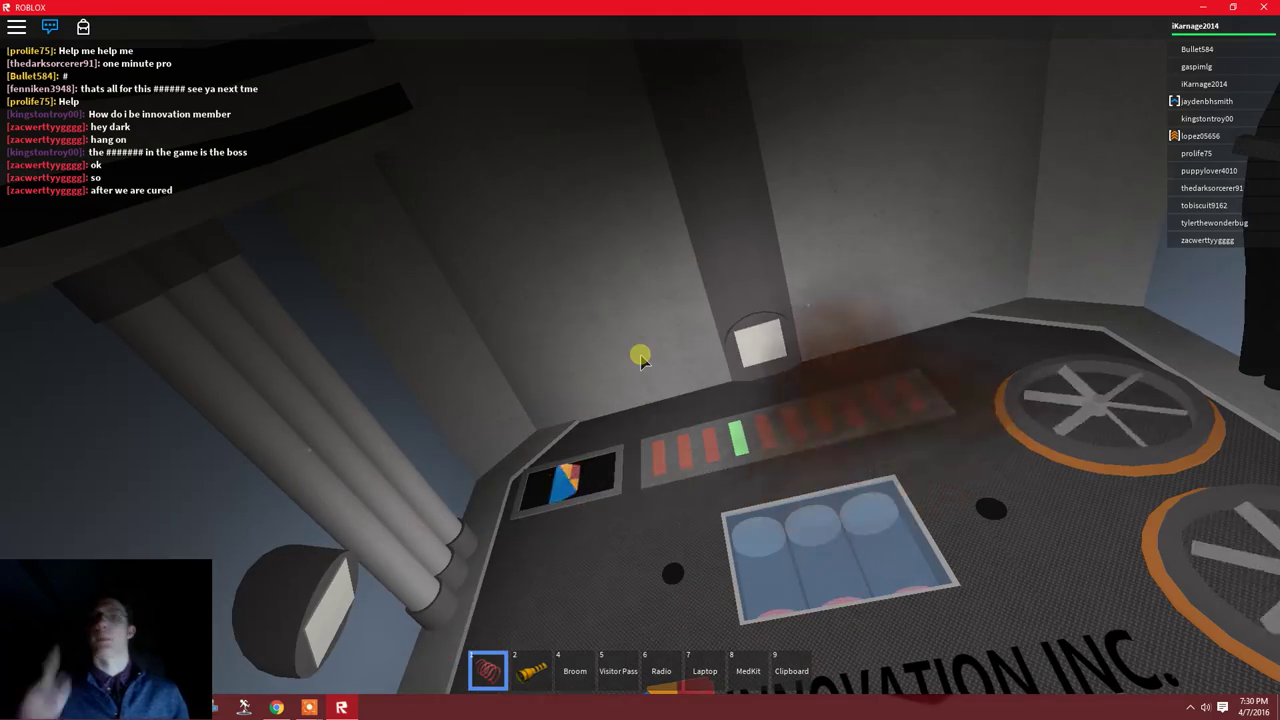
pyautogui.scroll(5, 640, 358)
# Look toward the red-striped door, then pace the catwalk back and forth.
pyautogui.moveTo(640, 358); pyautogui.dragTo(640, 358)
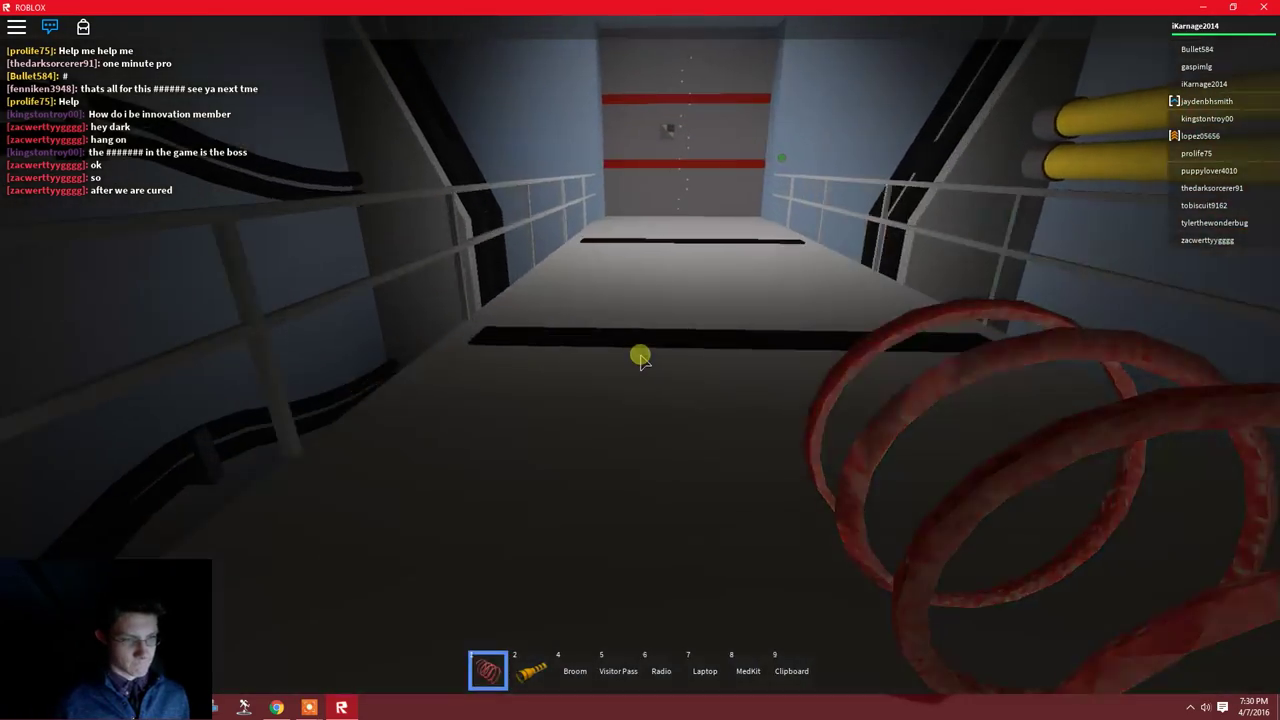
pyautogui.press('w')
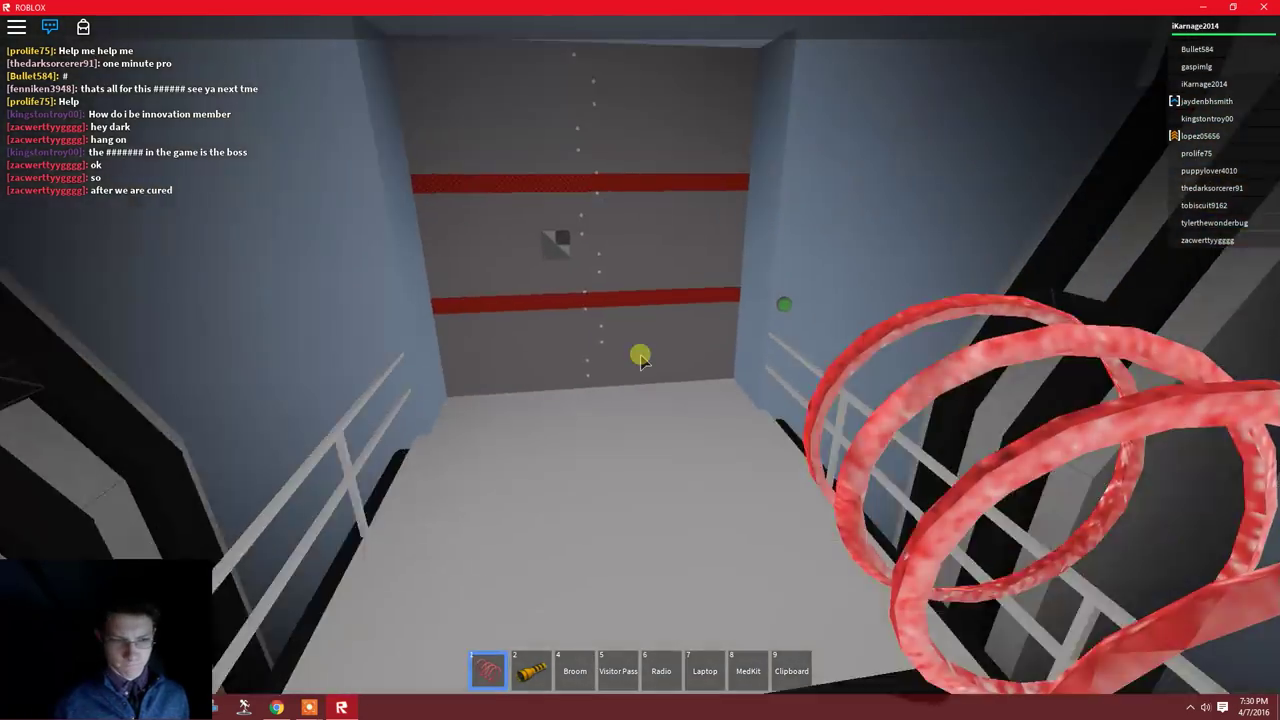
pyautogui.press('s')
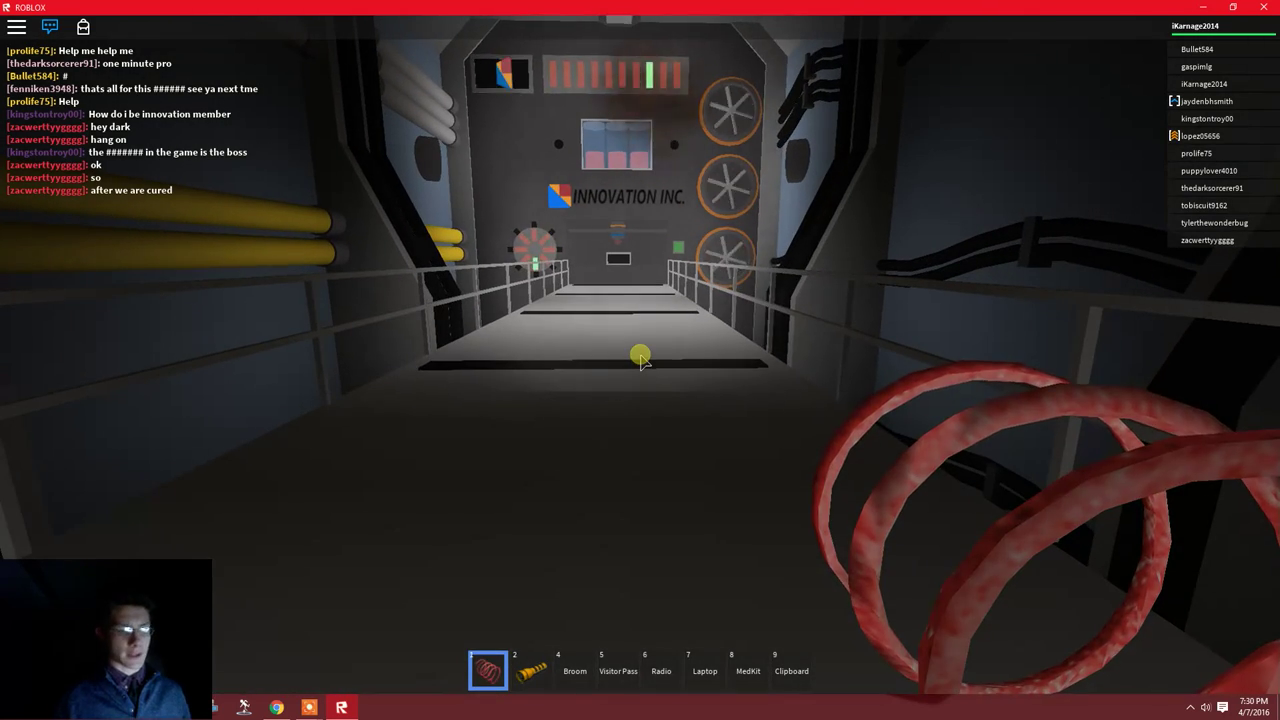
pyautogui.scroll(-5, 640, 360)
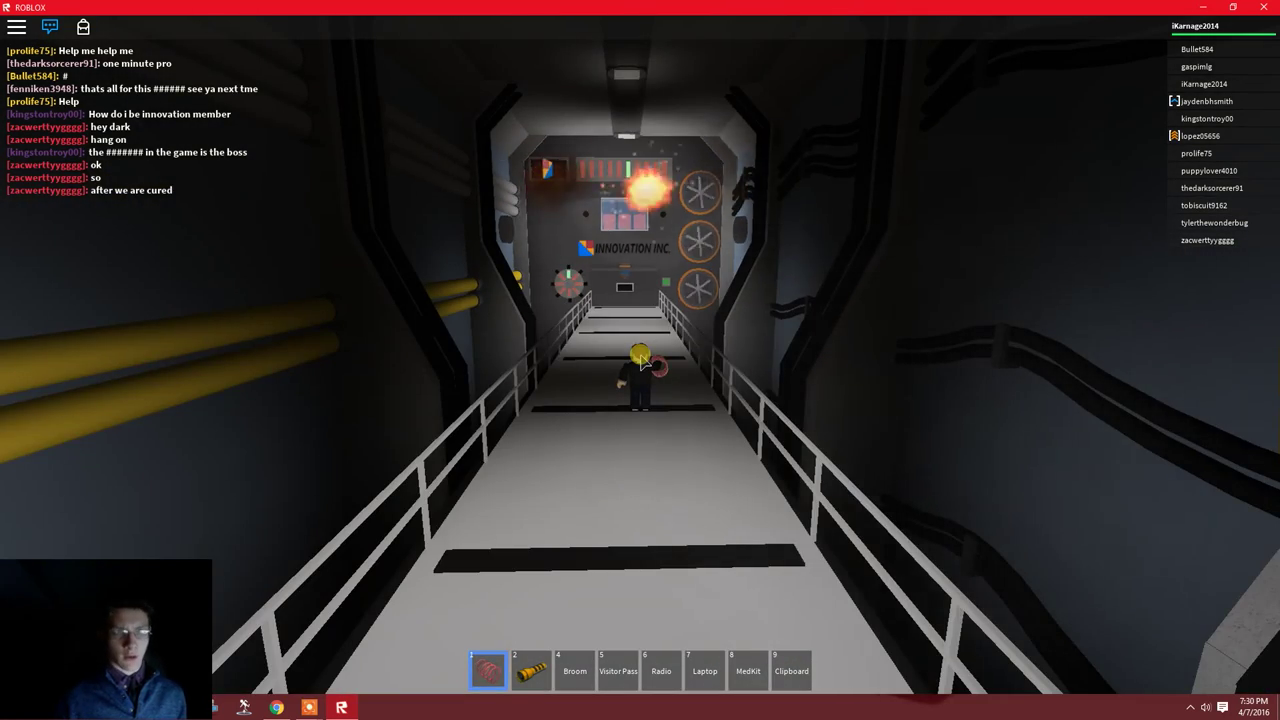
pyautogui.scroll(5, 640, 360)
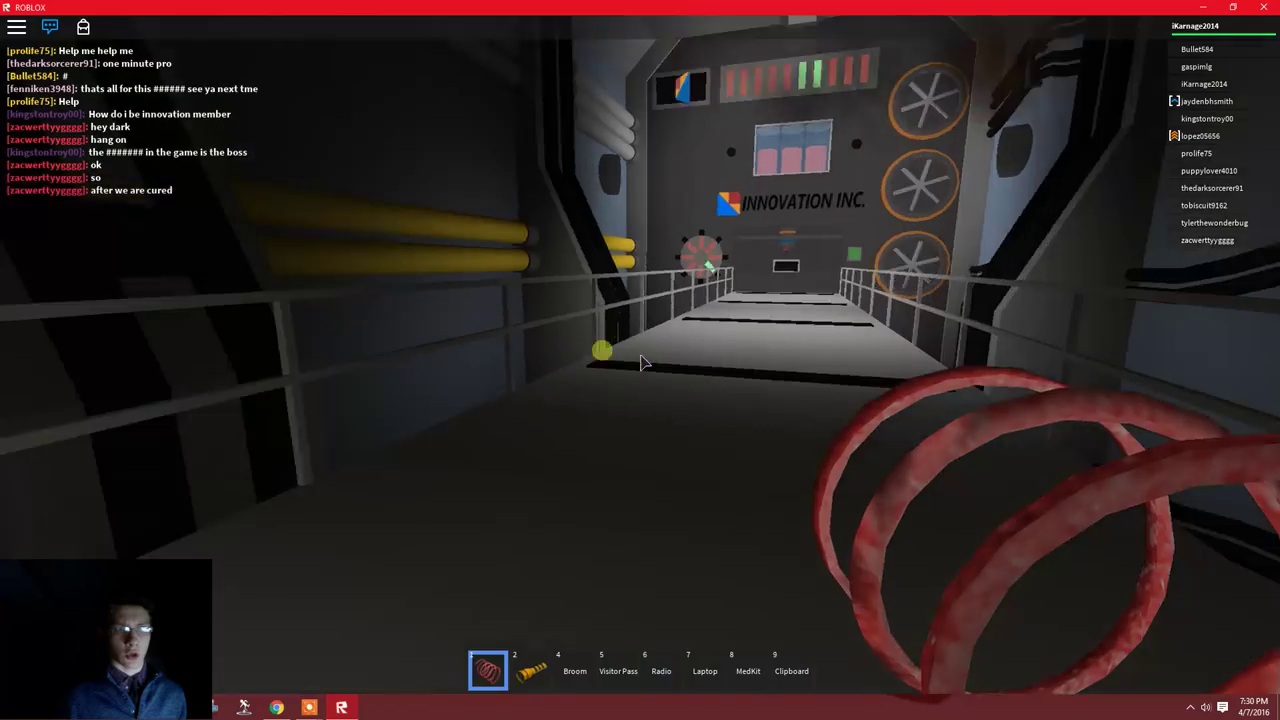
pyautogui.press('w')
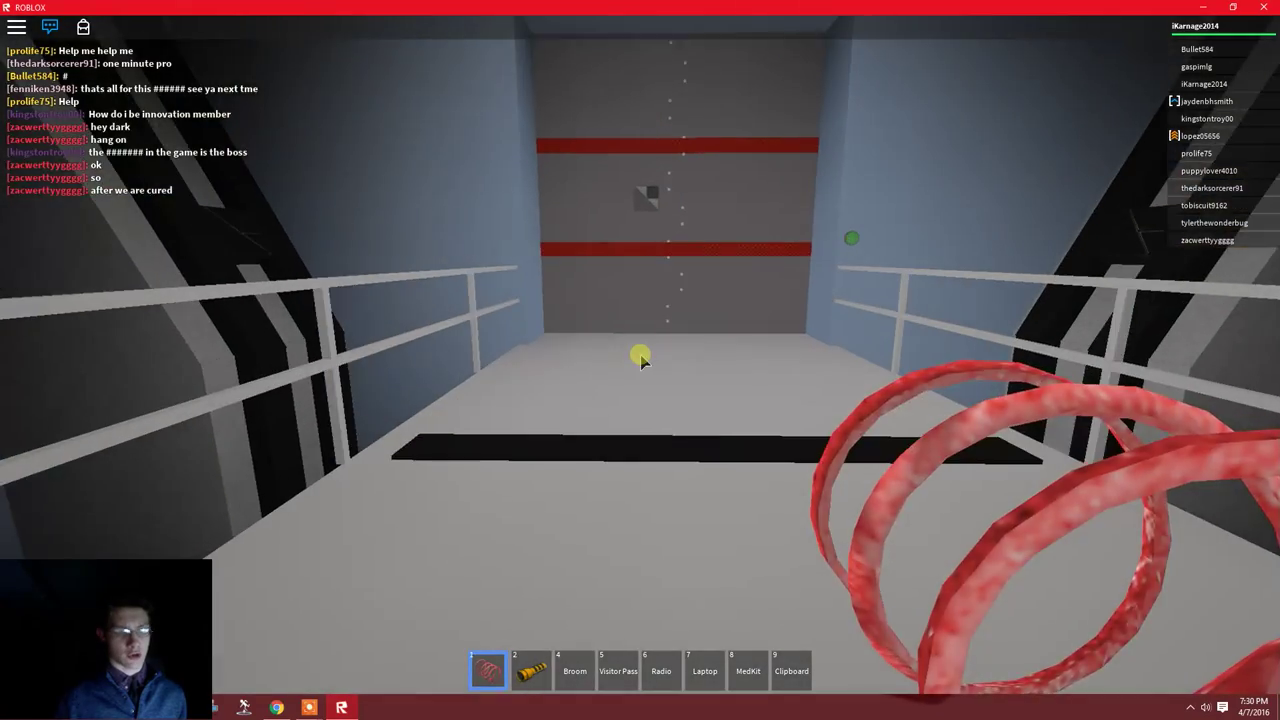
pyautogui.press('w')
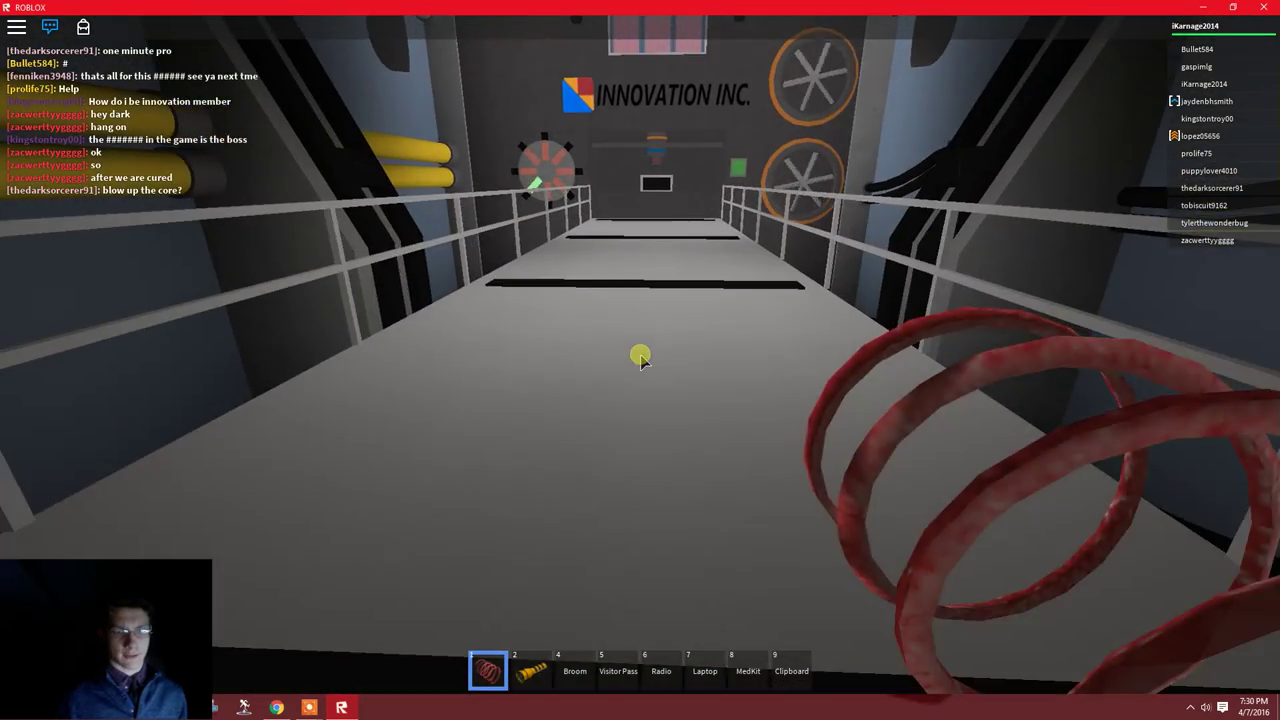
pyautogui.scroll(-3, 640, 358)
pyautogui.scroll(-3, 640, 358)
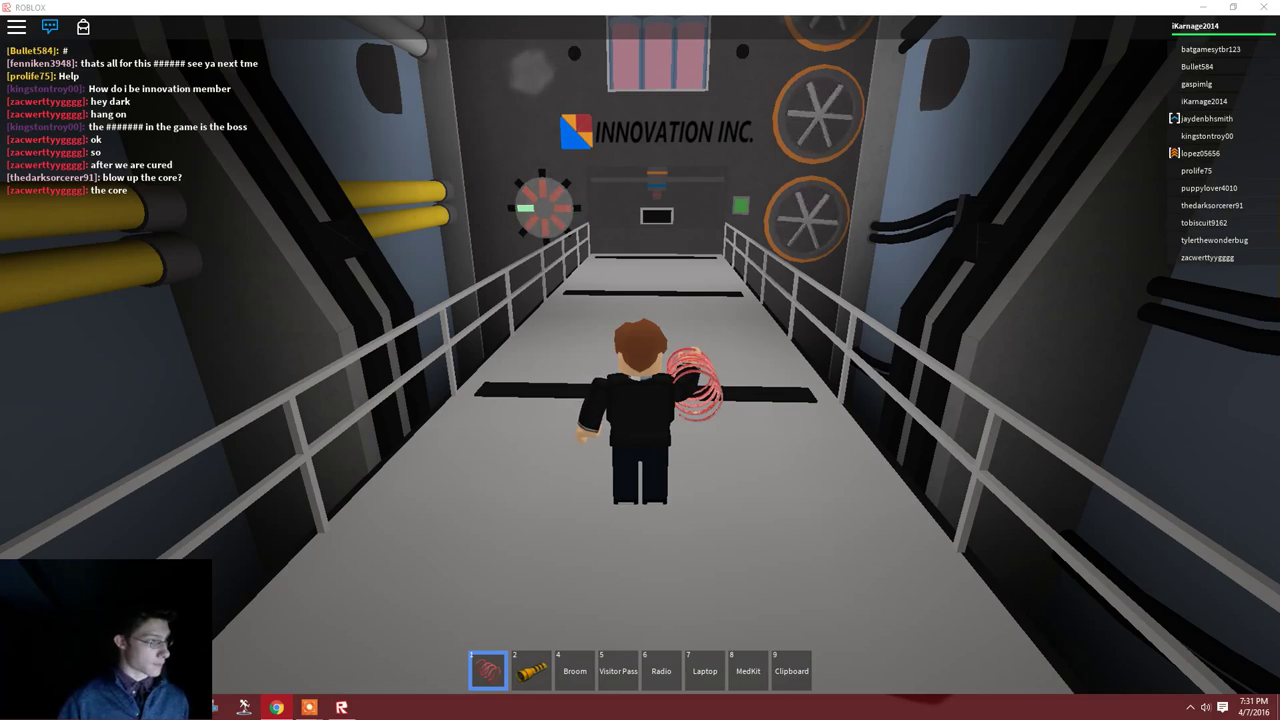
pyautogui.scroll(3, 840, 407)
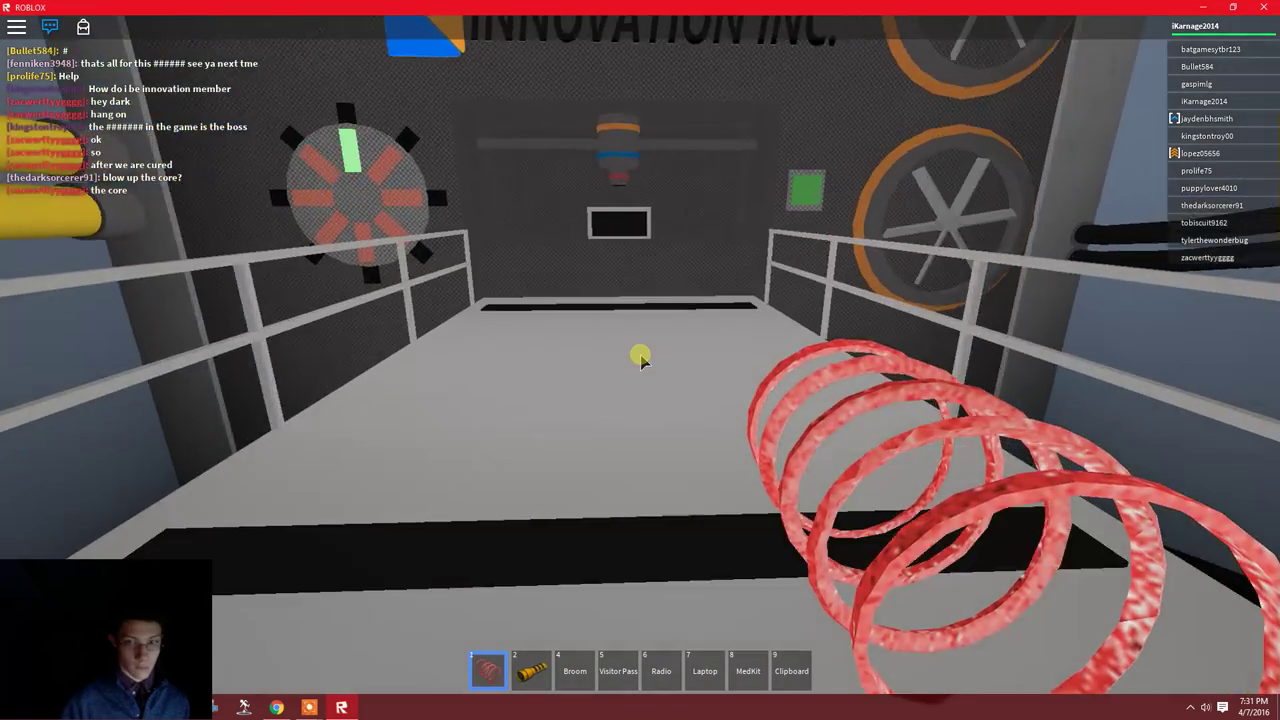
pyautogui.scroll(-3, 640, 360)
# Walk to the catwalk's end wall and put away the red coil.
pyautogui.press('w')
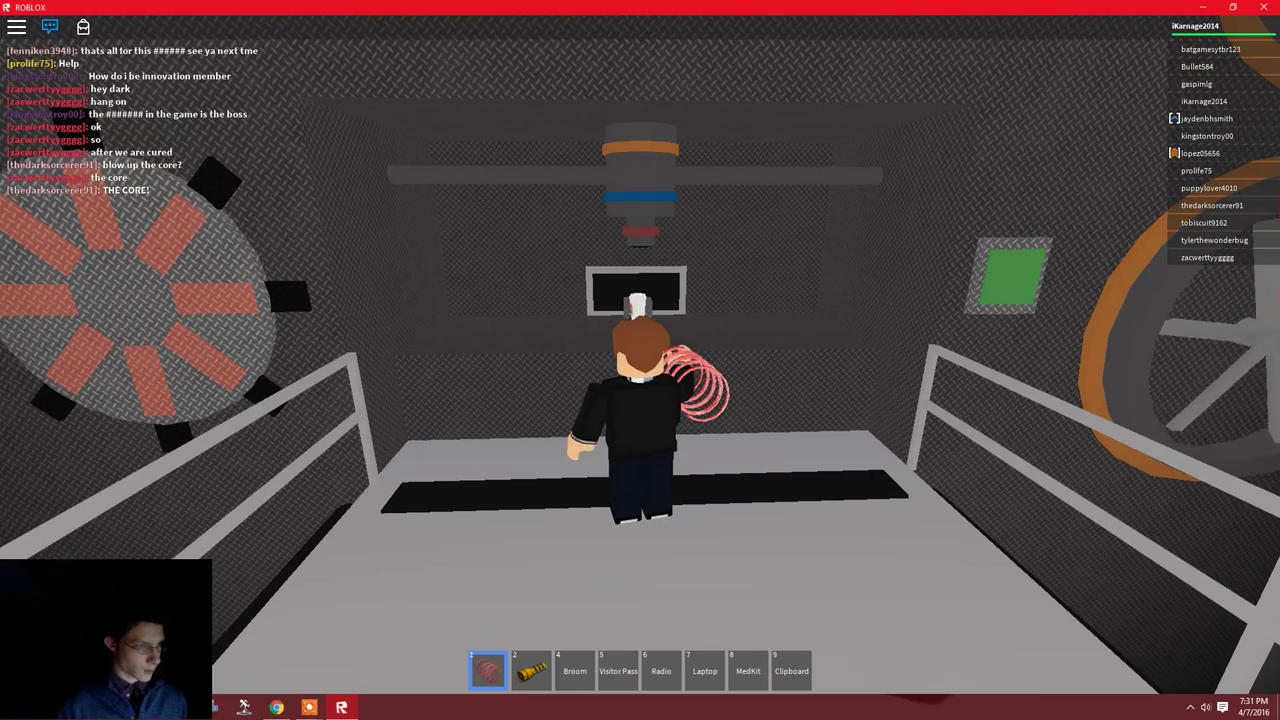
pyautogui.press('1')
pyautogui.press('w')
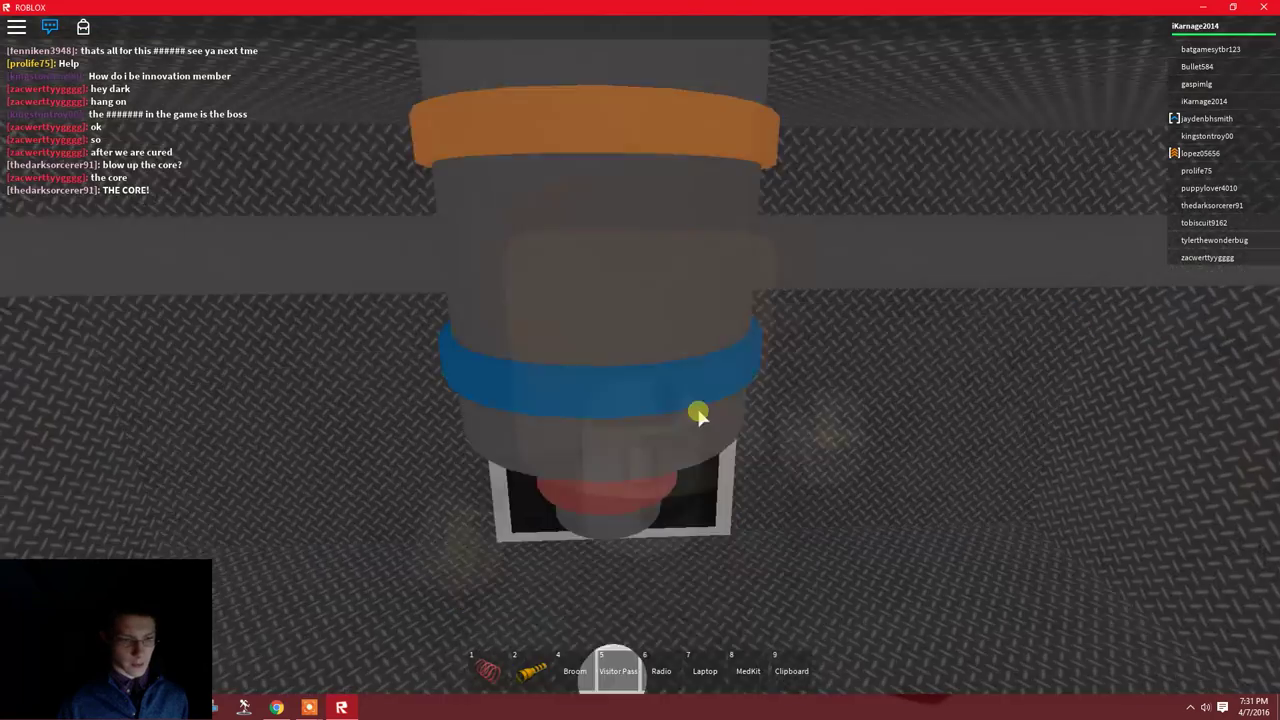
# Take out the coffee cup and back away along the catwalk.
pyautogui.press('3')
pyautogui.press('s')
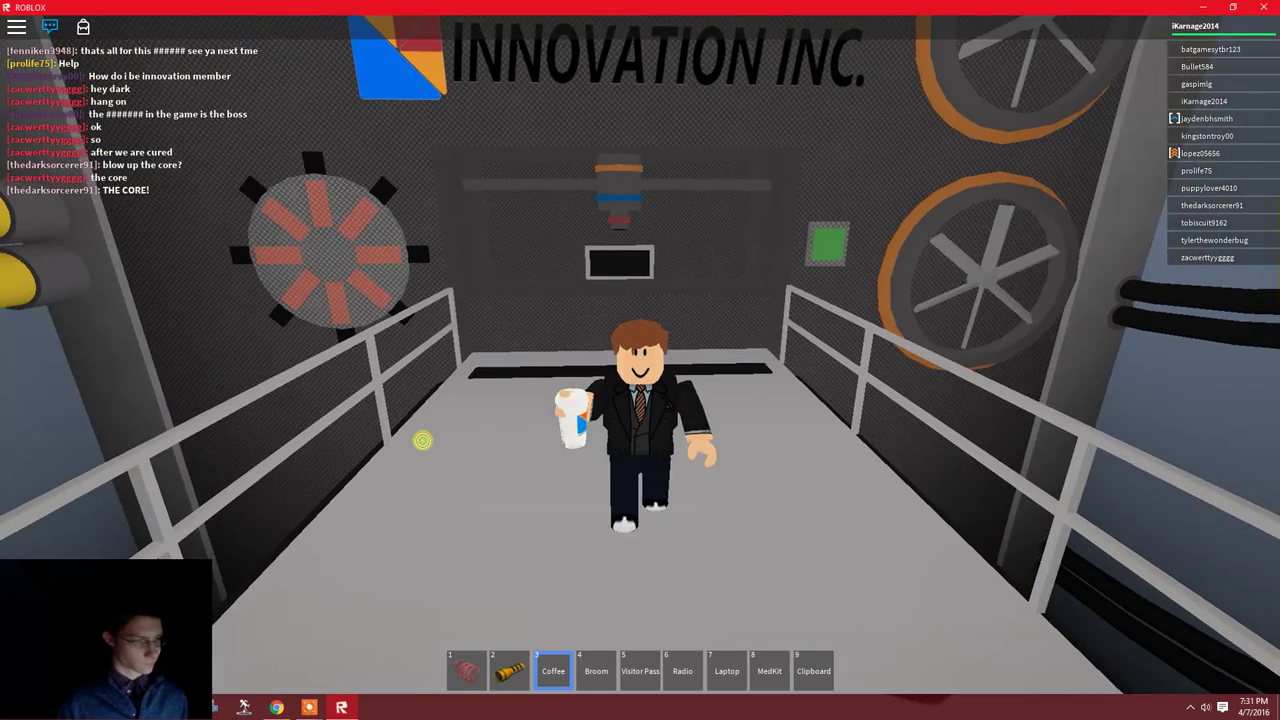
pyautogui.press('s')
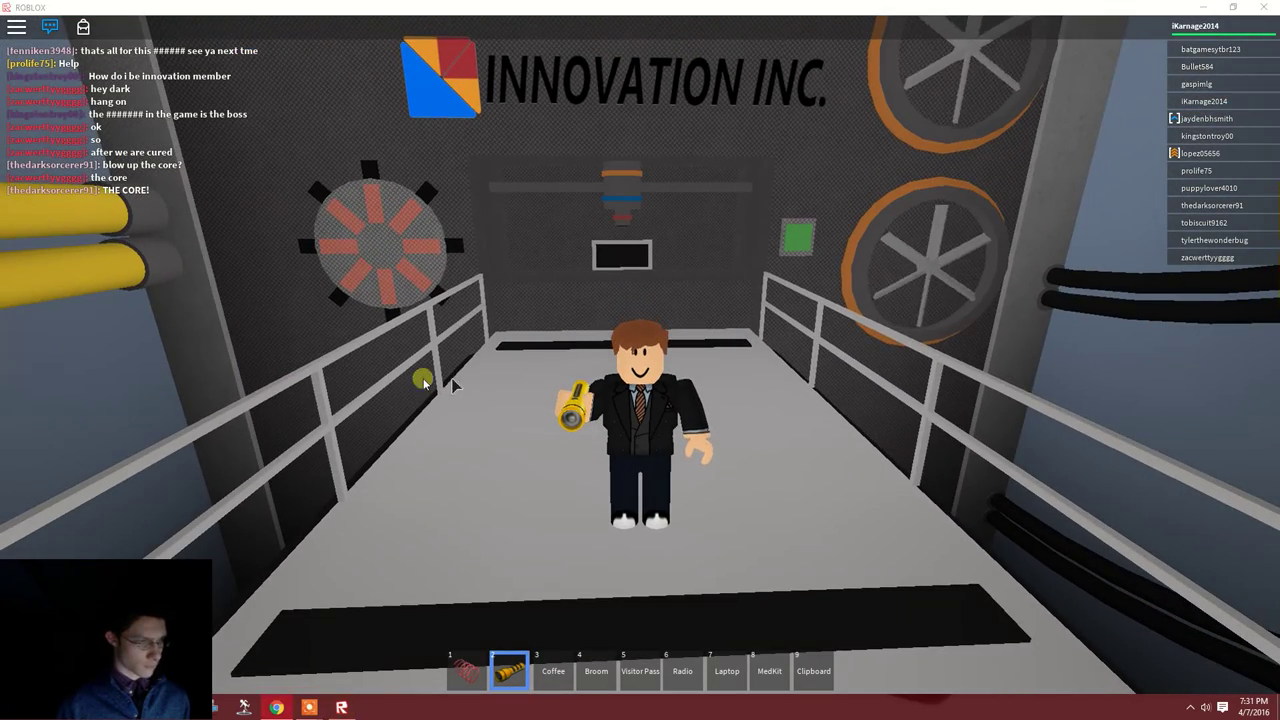
pyautogui.press('s')
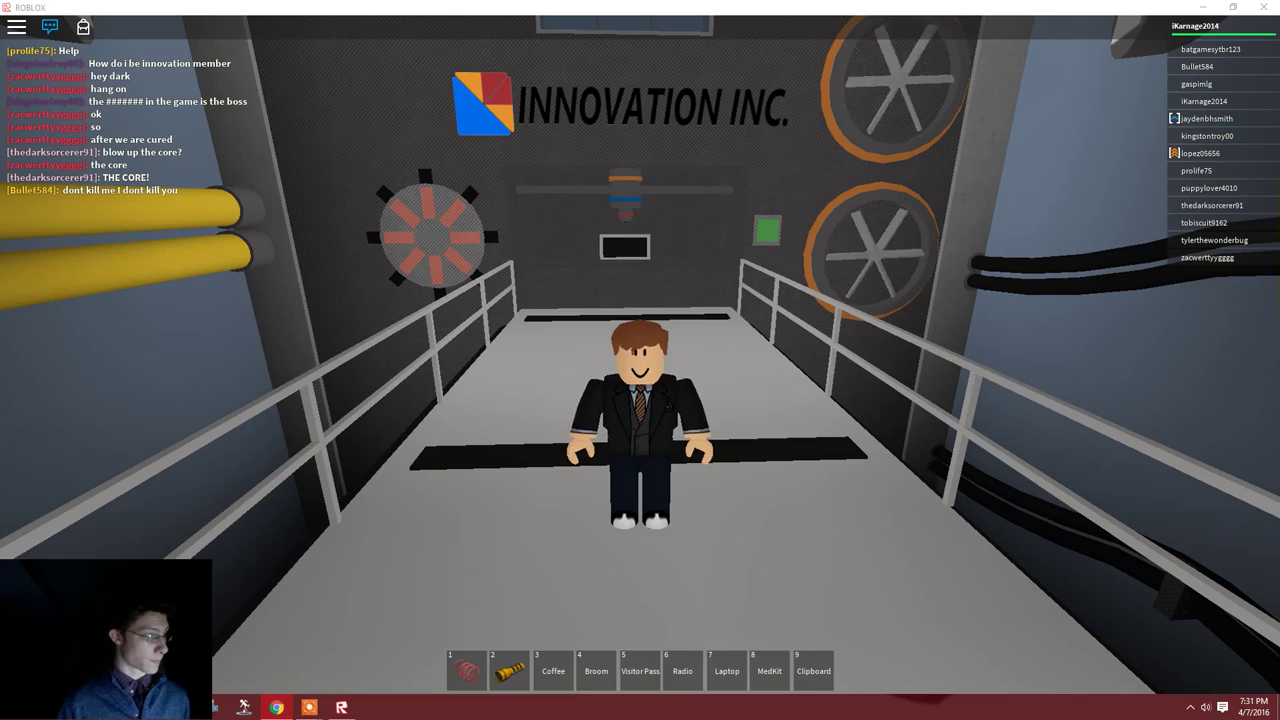
# Holding the red coil, pass the red-striped door and cross the cafeteria to the oval-window door.
pyautogui.press('1')
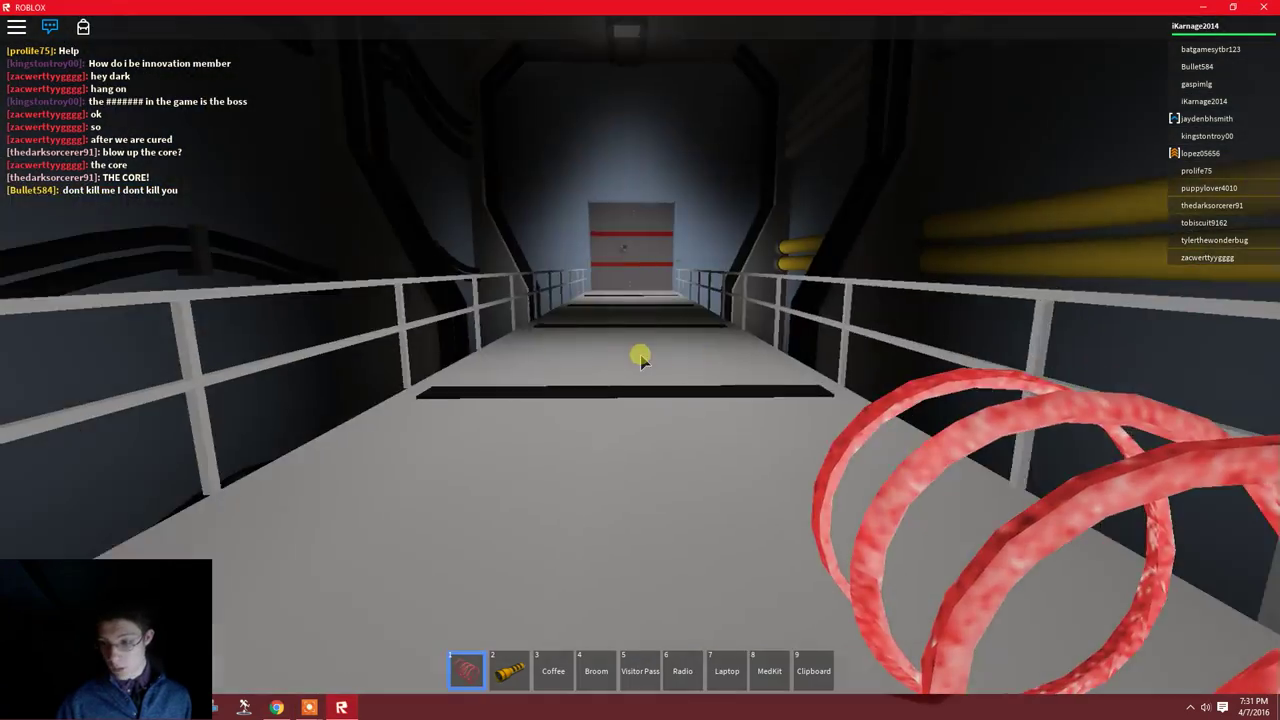
pyautogui.press('w')
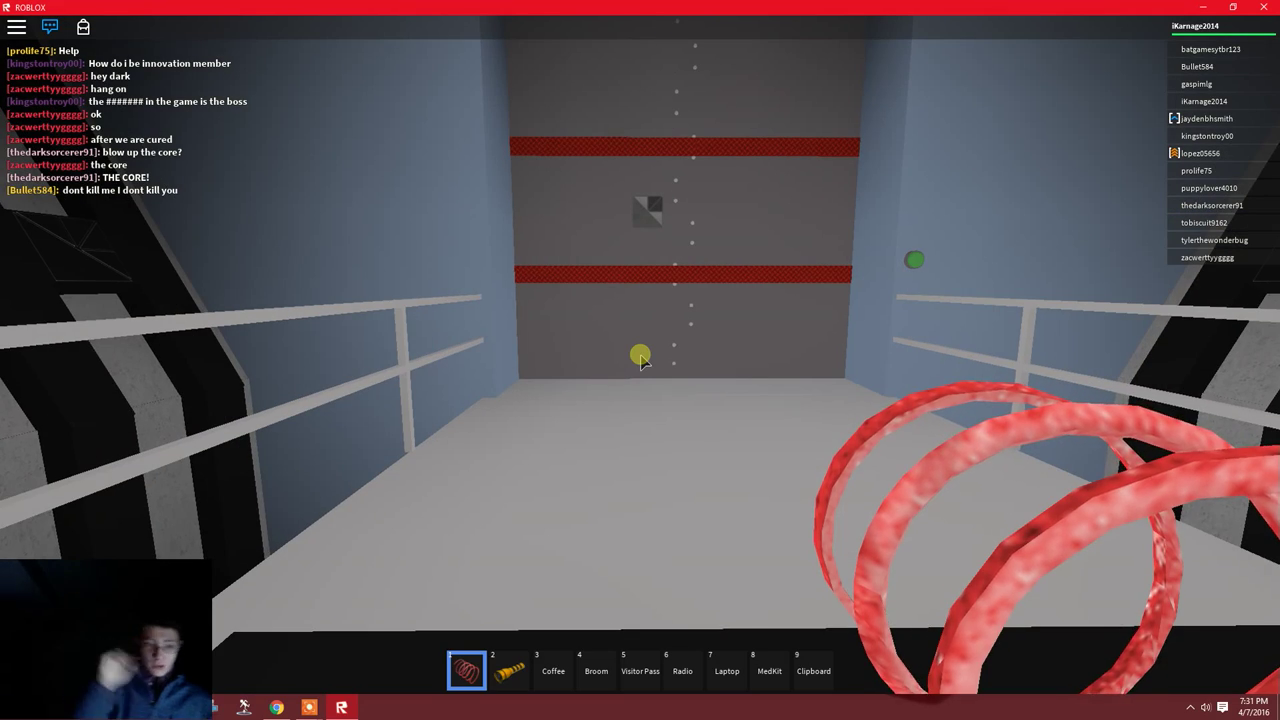
pyautogui.press('w')
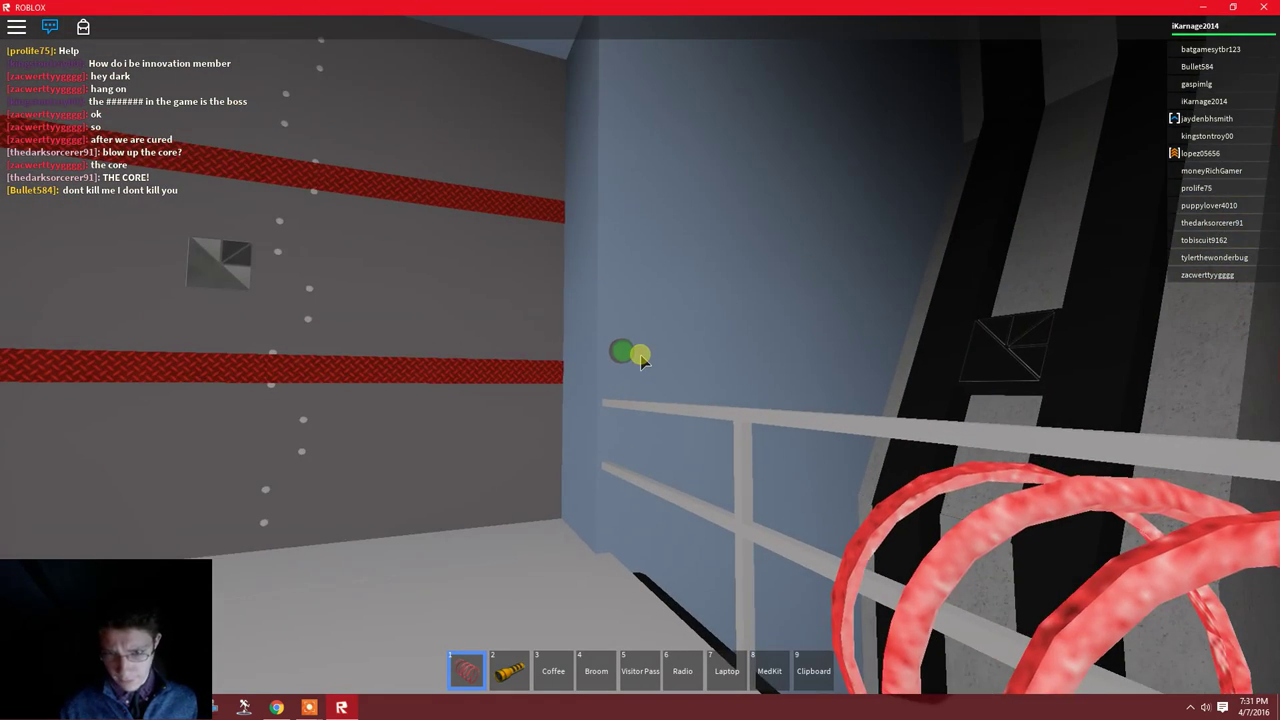
pyautogui.press('w')
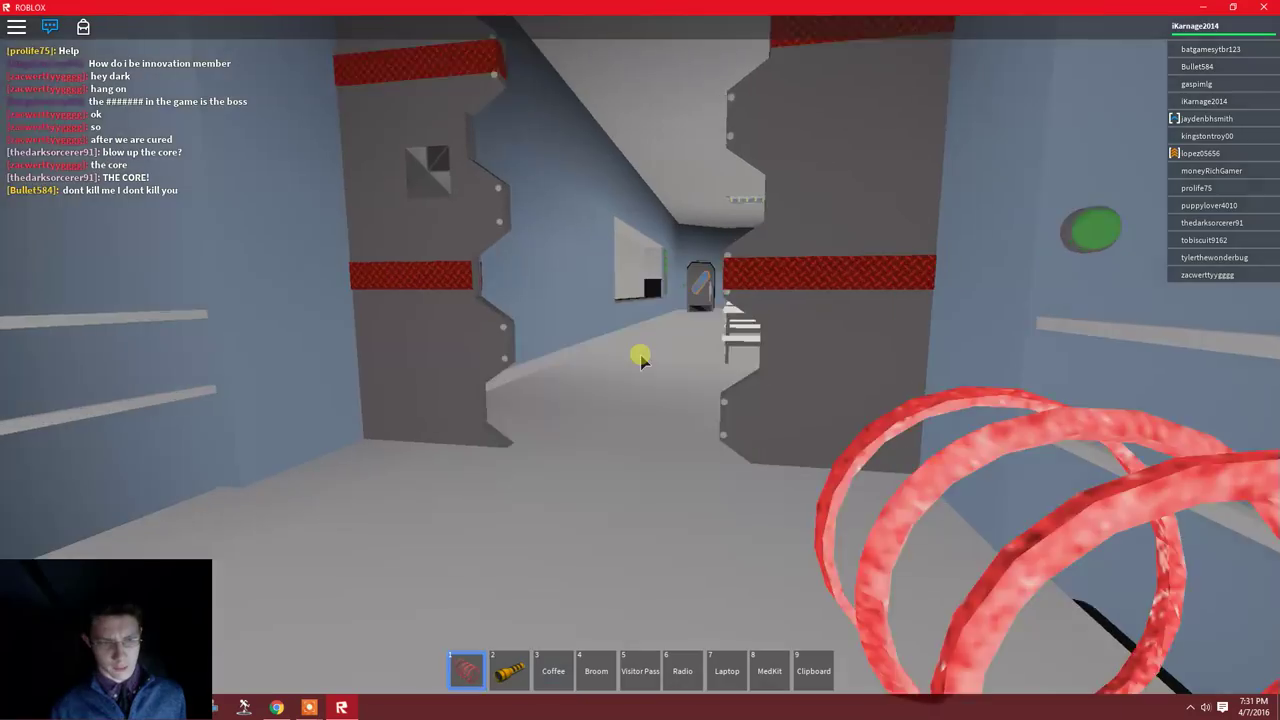
pyautogui.press('w')
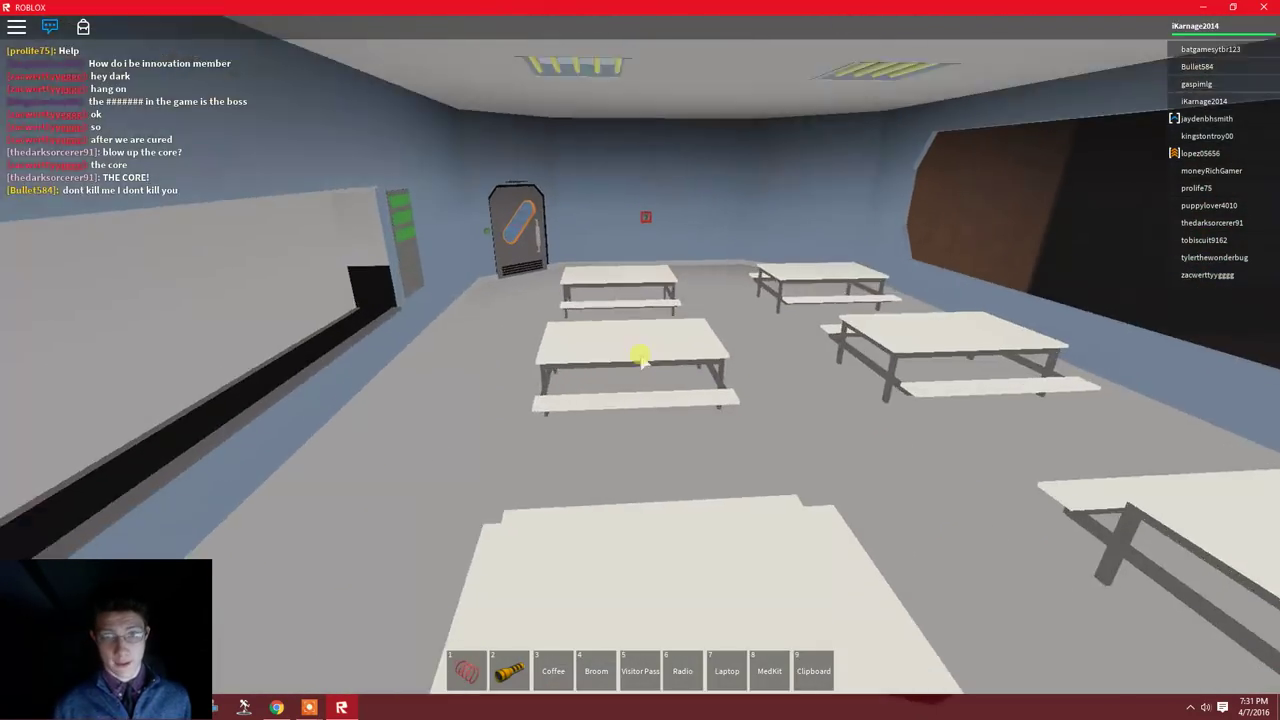
pyautogui.press('w')
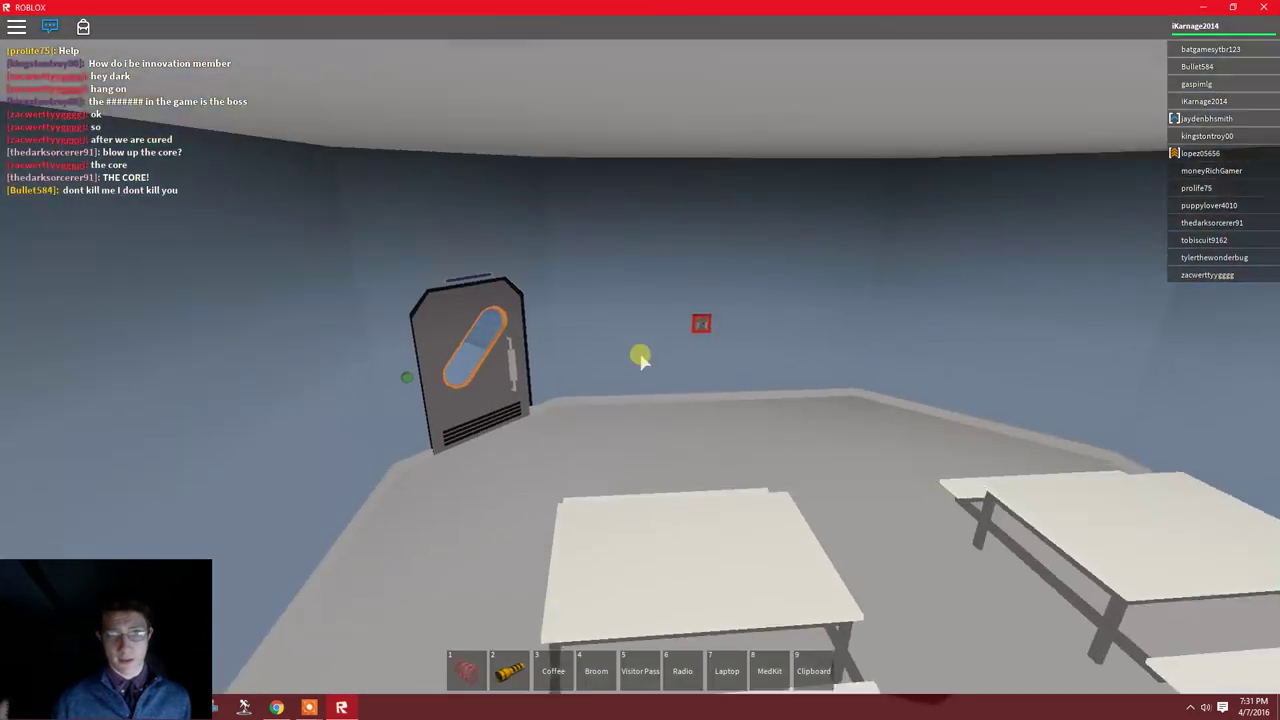
pyautogui.press('1')
pyautogui.scroll(-3, 640, 360)
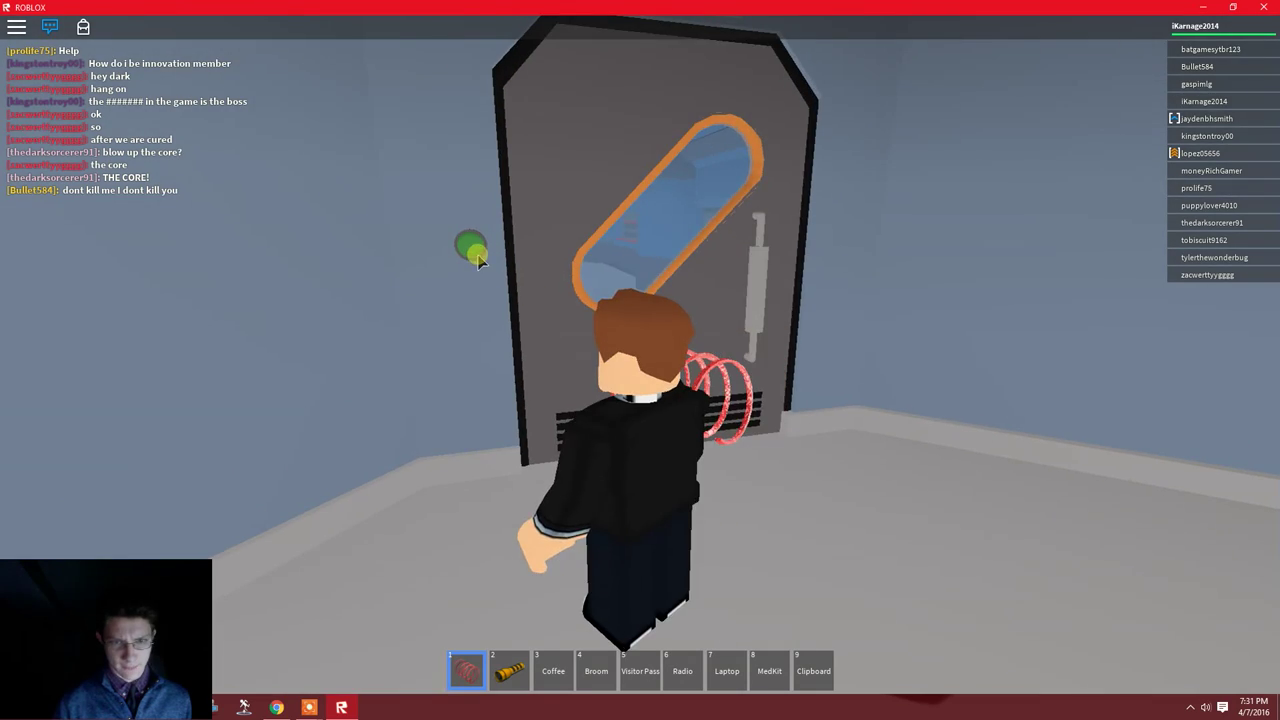
pyautogui.scroll(3, 478, 258)
# Walk down the blue corridor to the lab doorway at its end.
pyautogui.press('w')
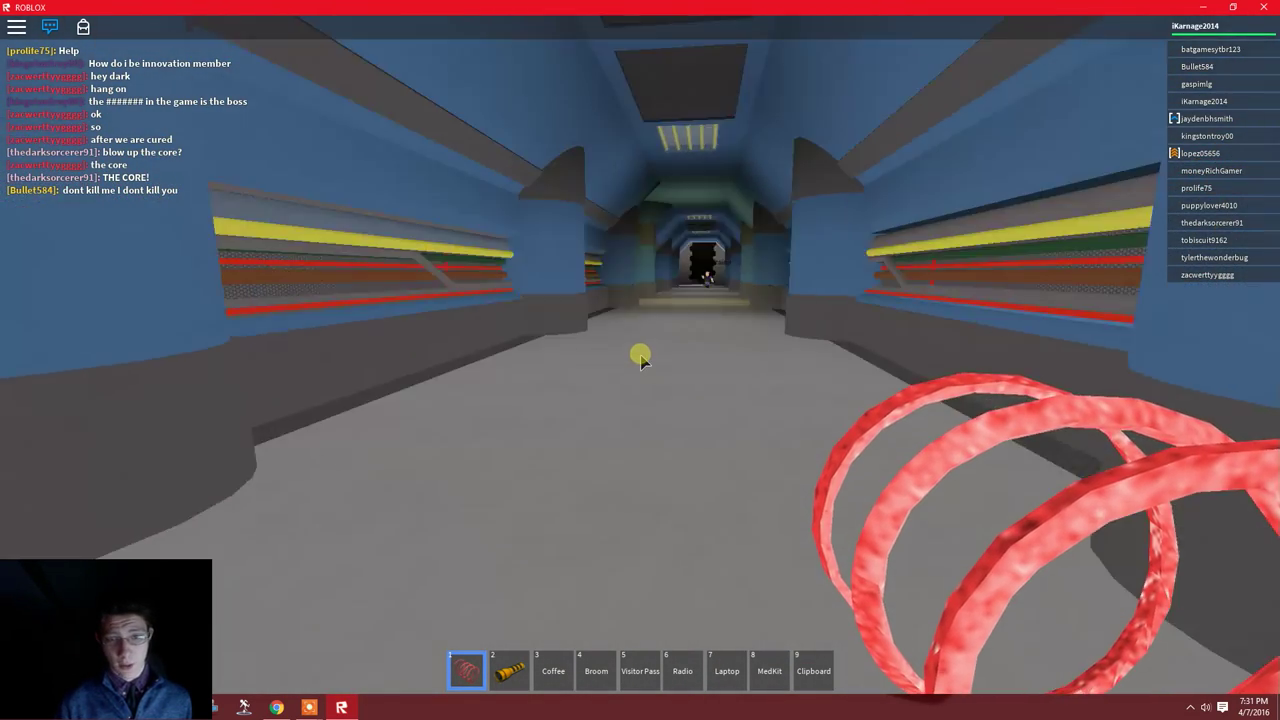
pyautogui.press('w')
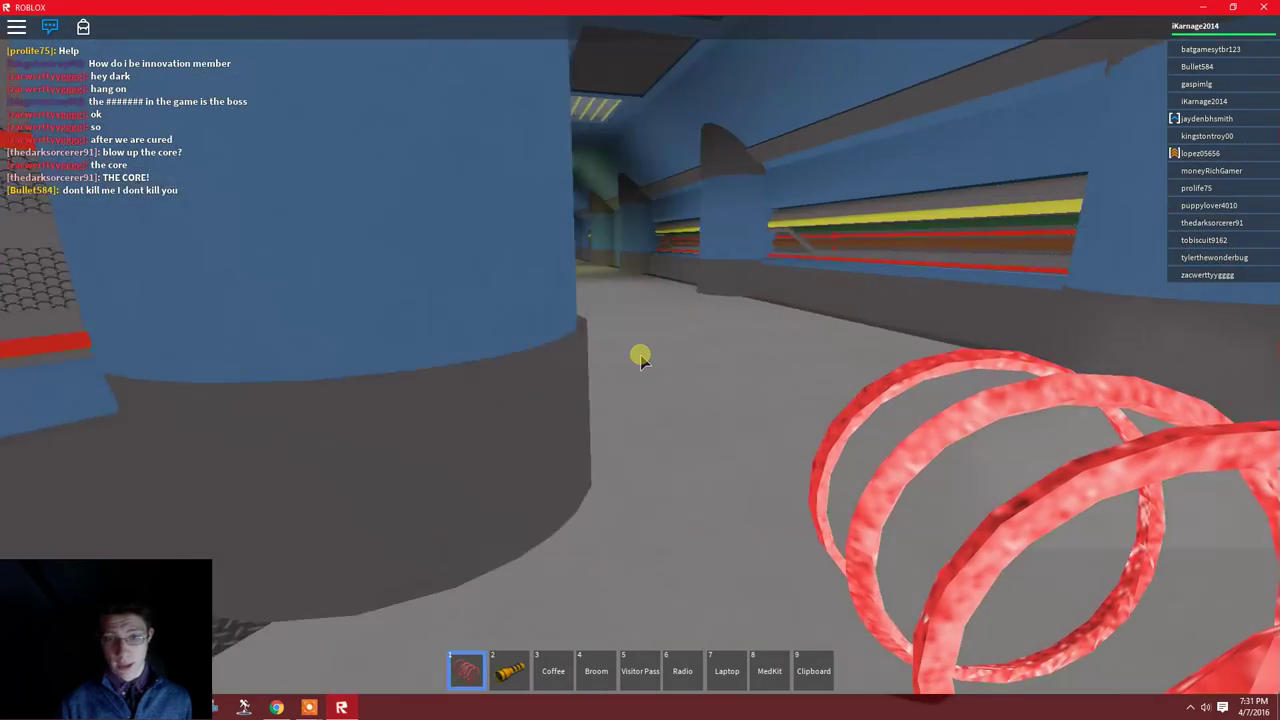
pyautogui.press('w')
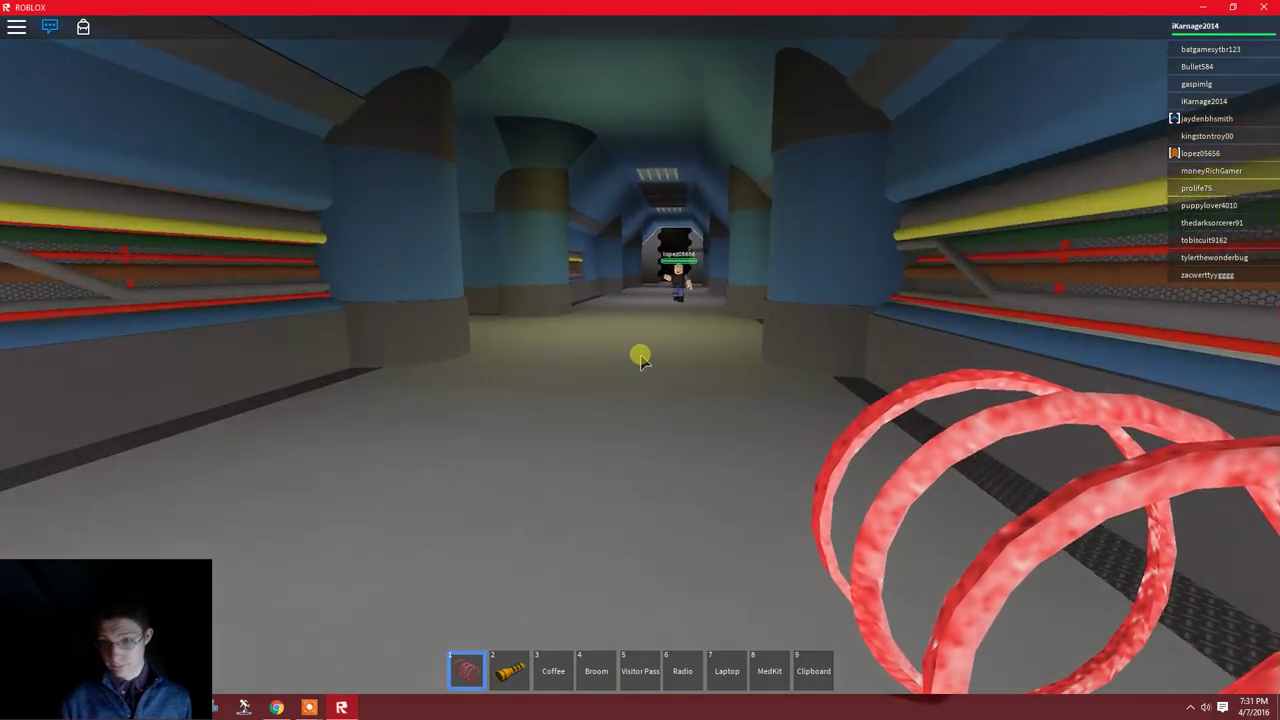
pyautogui.press('w')
# Cross the Sector B Food Lab past the control panel along the dark conveyor.
pyautogui.press('w')
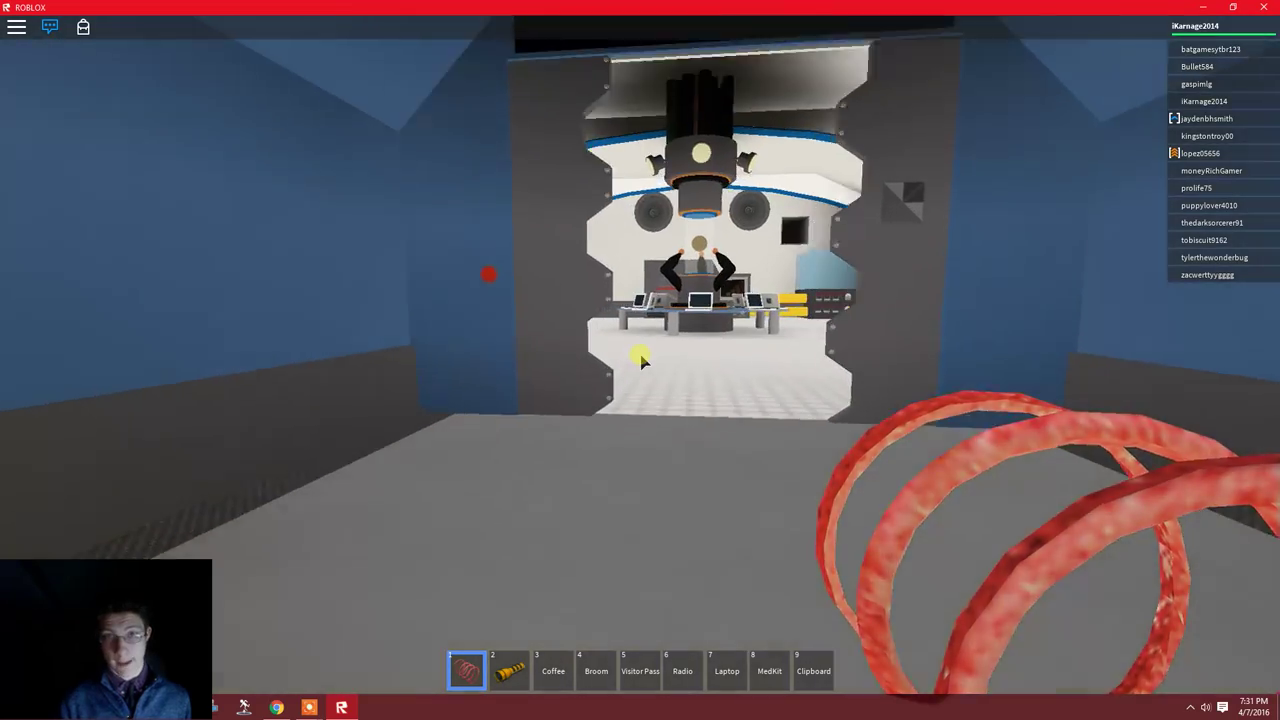
pyautogui.press('w')
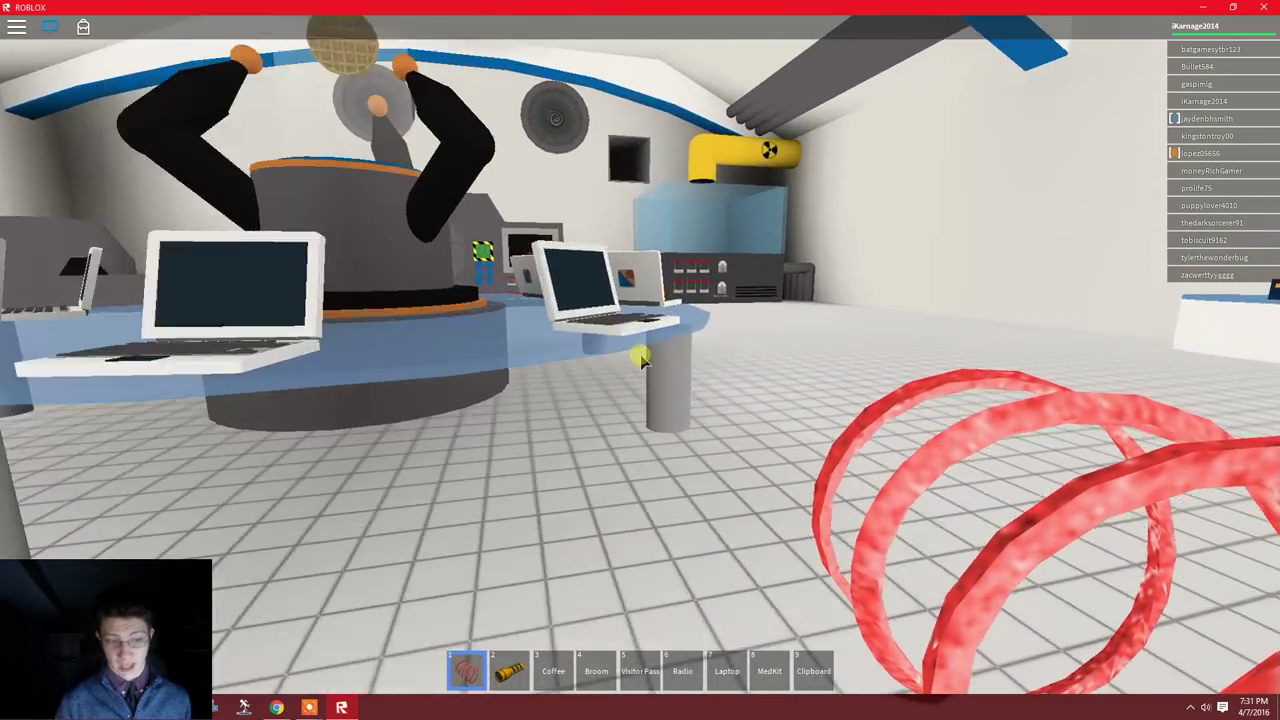
pyautogui.press('w')
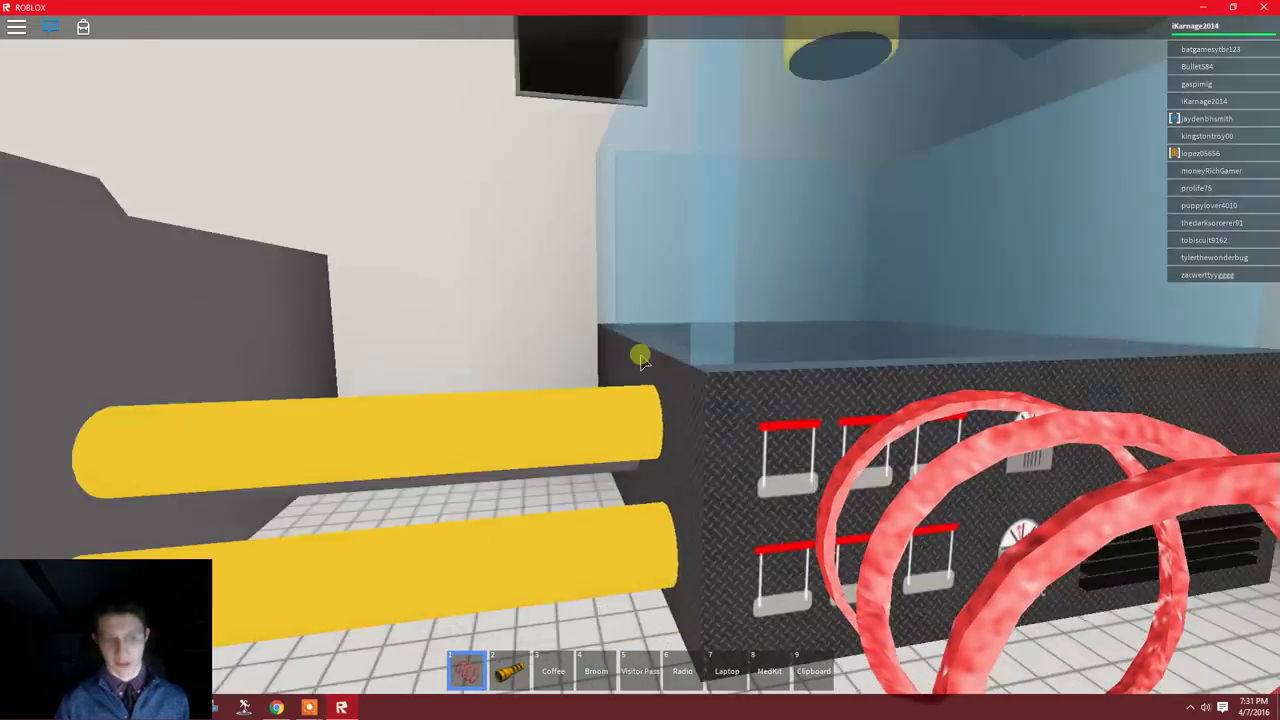
pyautogui.press('w')
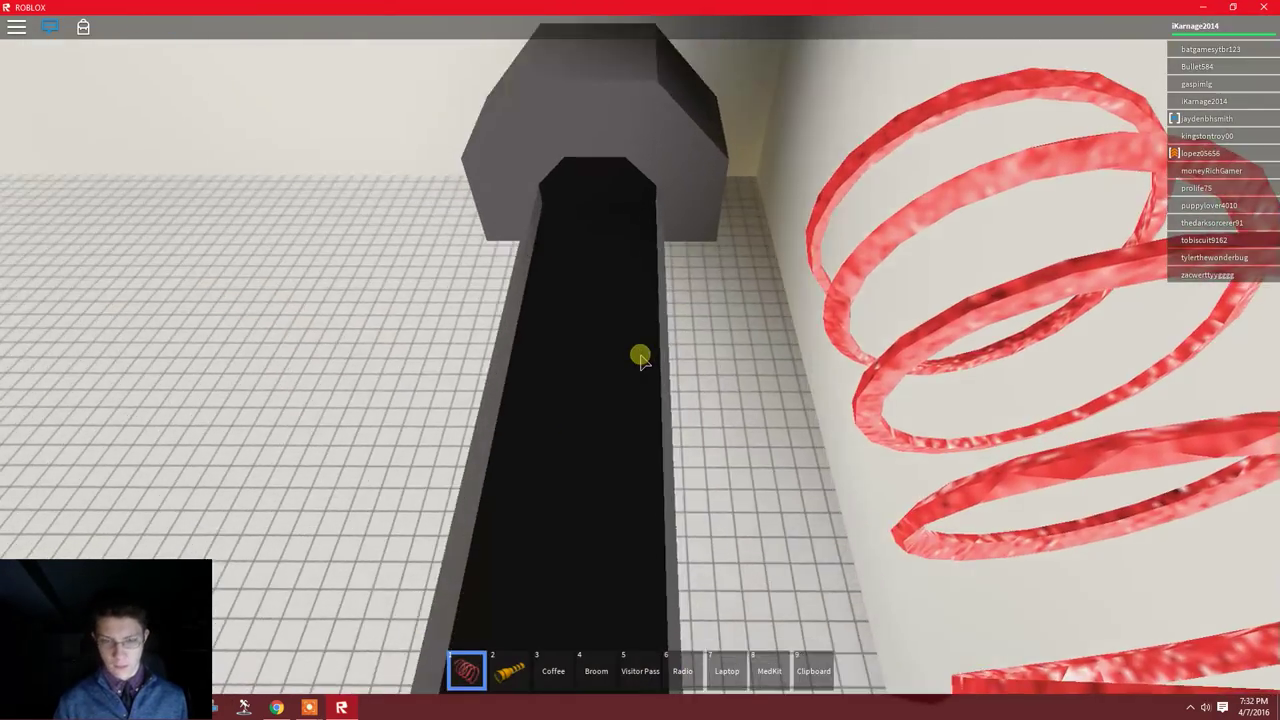
pyautogui.press('w')
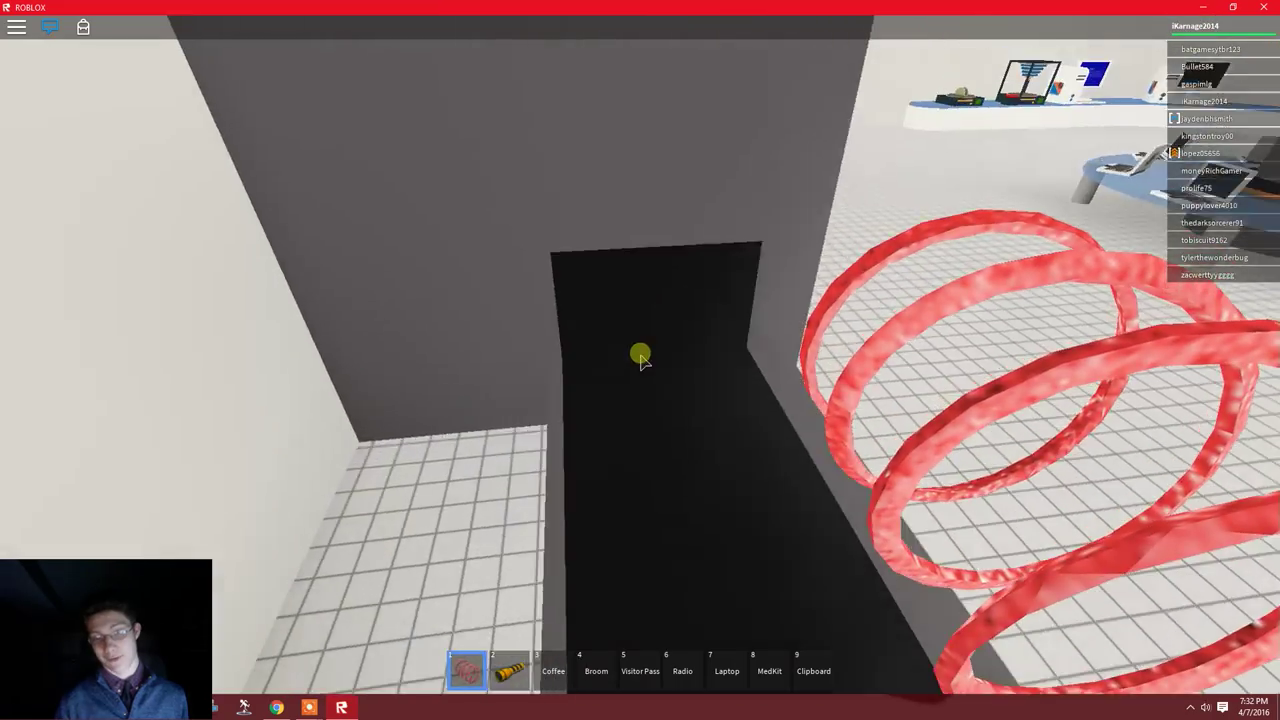
# Circle the central laptop desk, then head for the L2 doorway.
pyautogui.press('w')
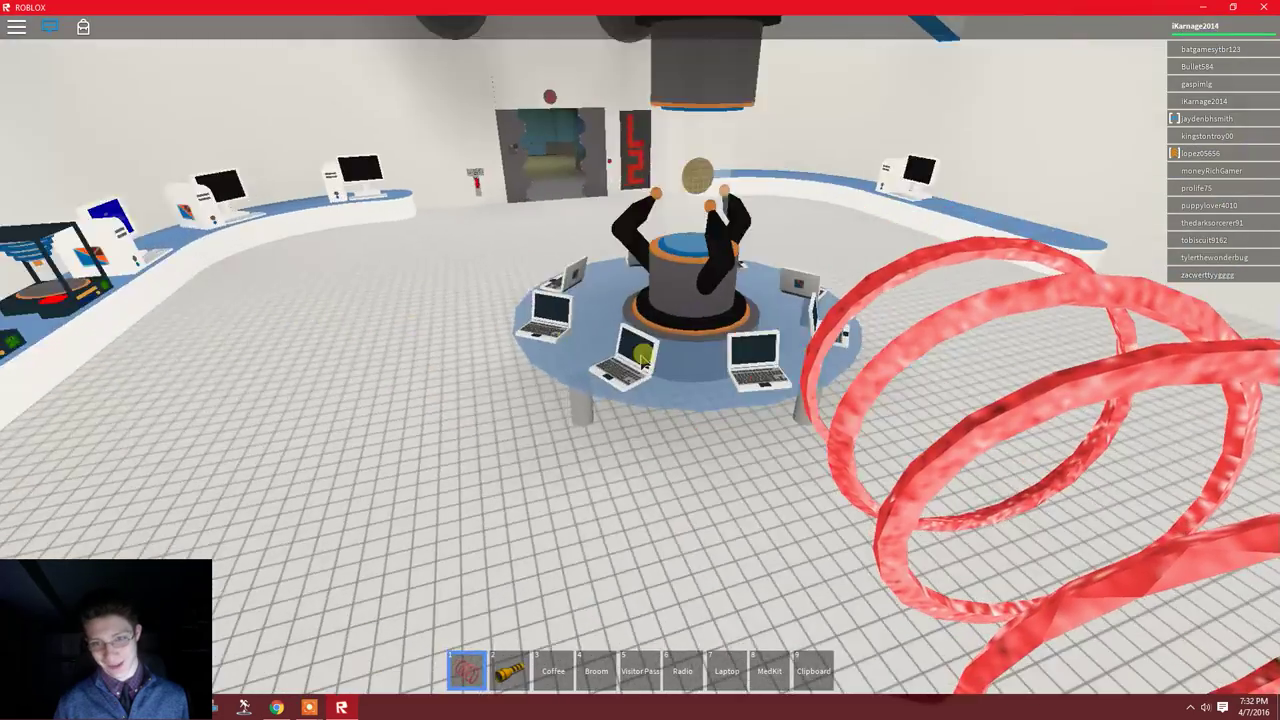
pyautogui.press('w')
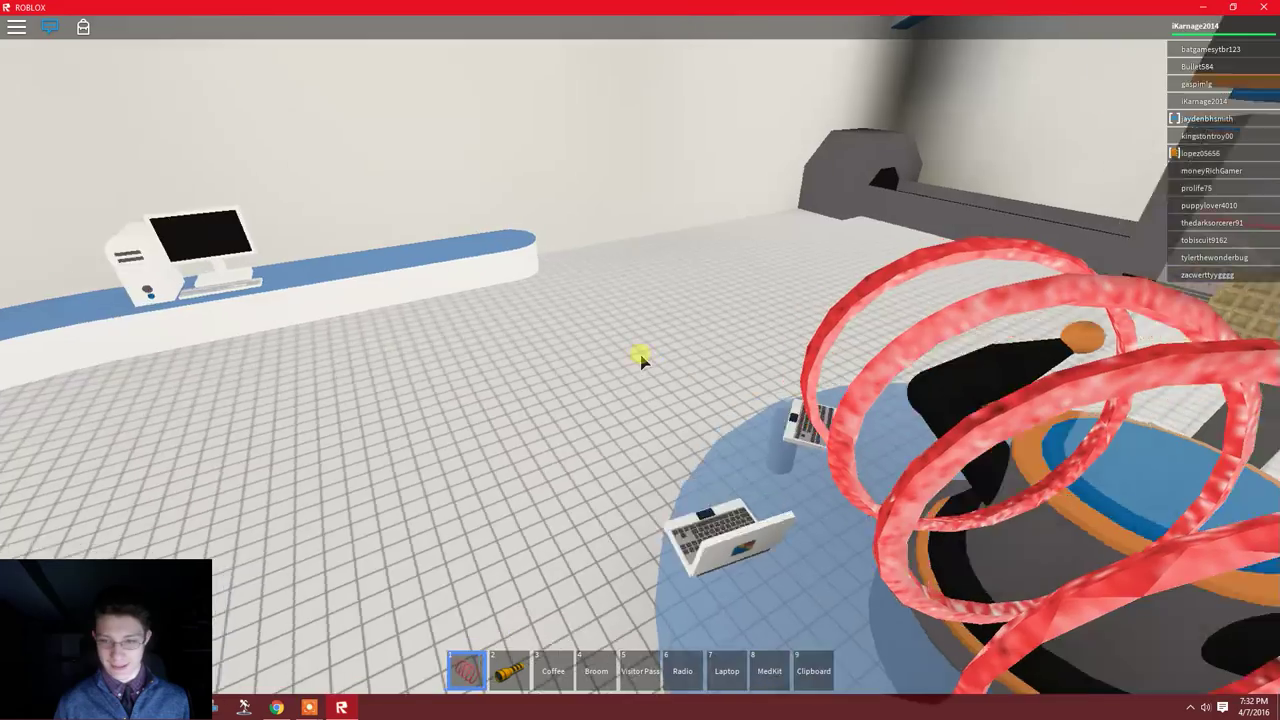
pyautogui.press('w')
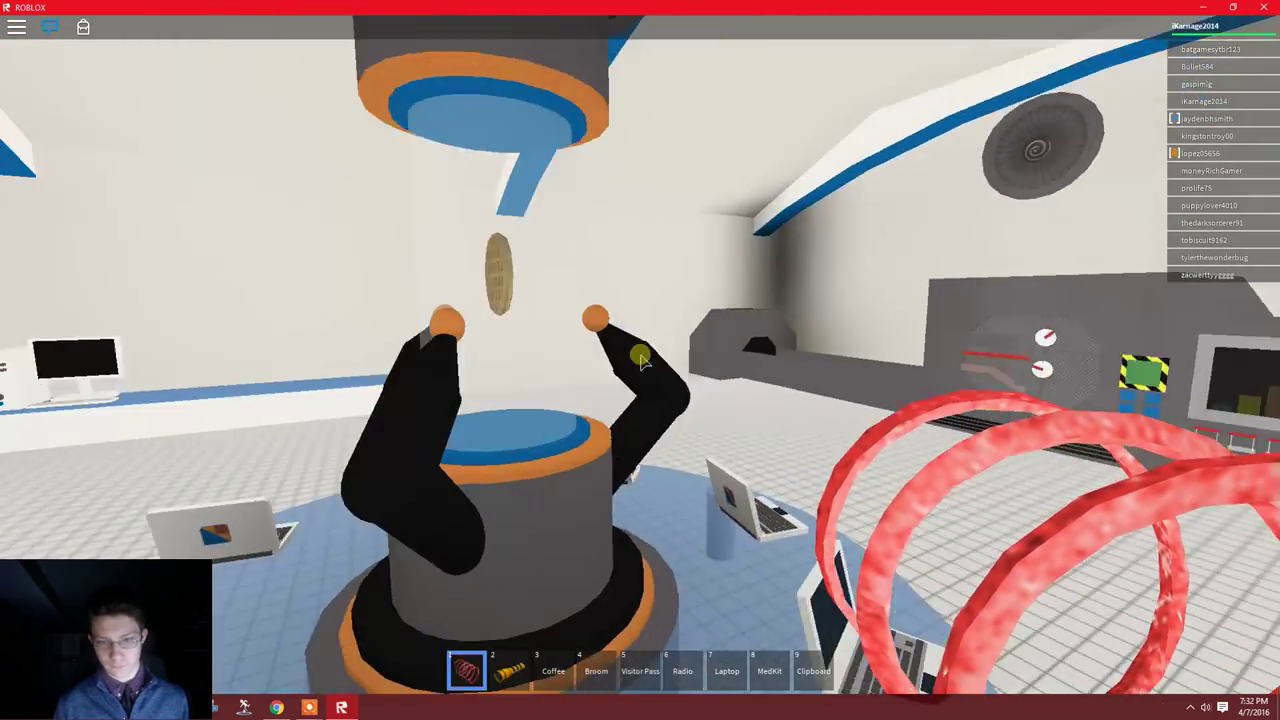
pyautogui.press('s')
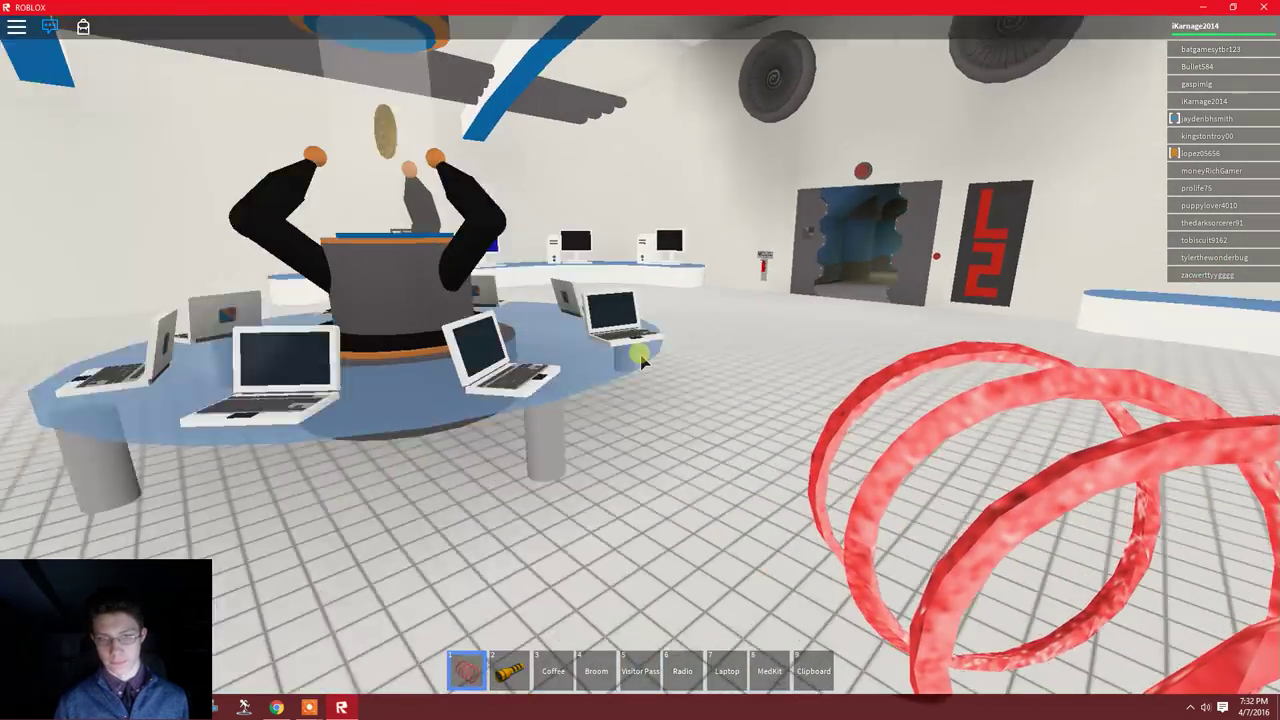
pyautogui.press('w')
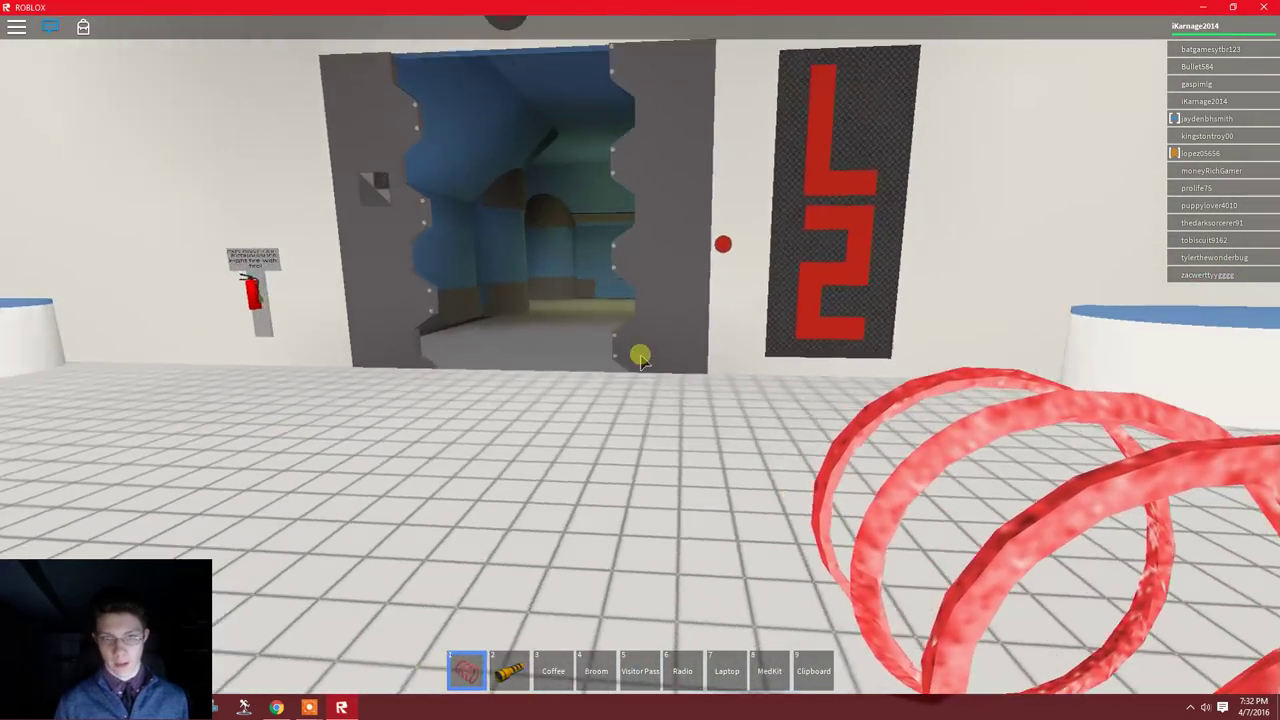
# Walk the corridor, cross the Innovation Inc lobby, and follow the blue corridor to Sector C.
pyautogui.press('w')
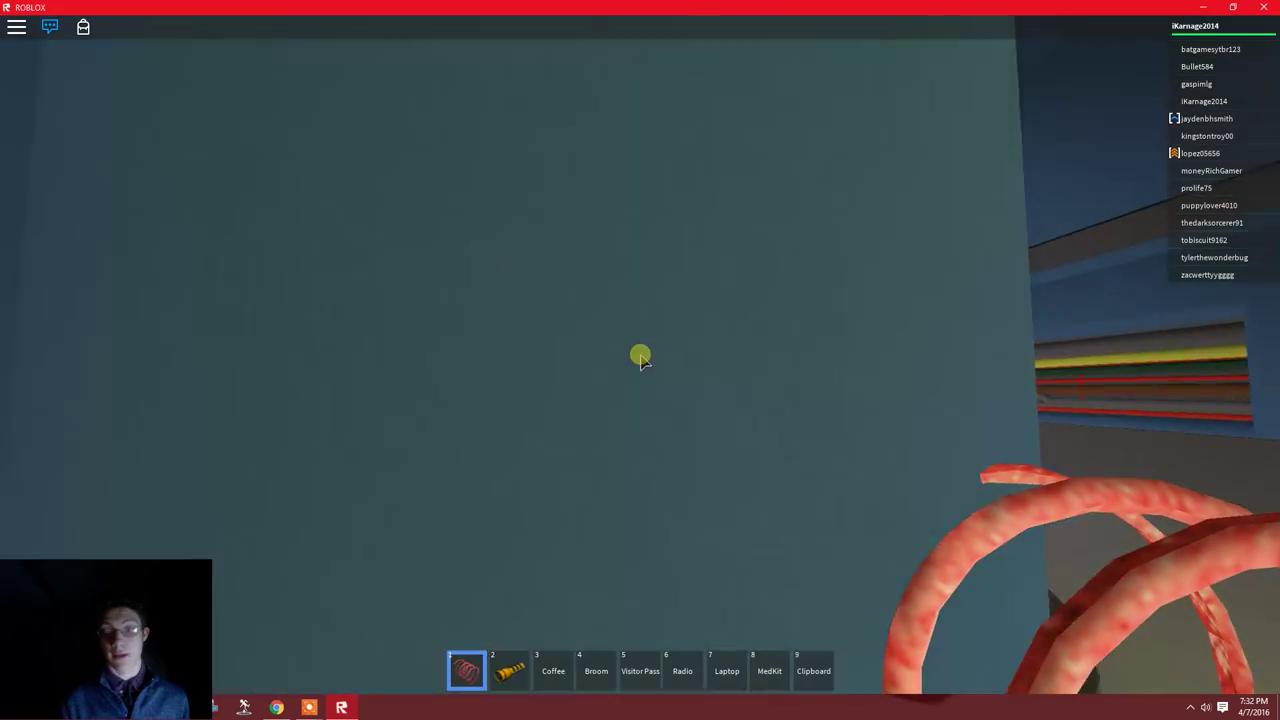
pyautogui.press('w')
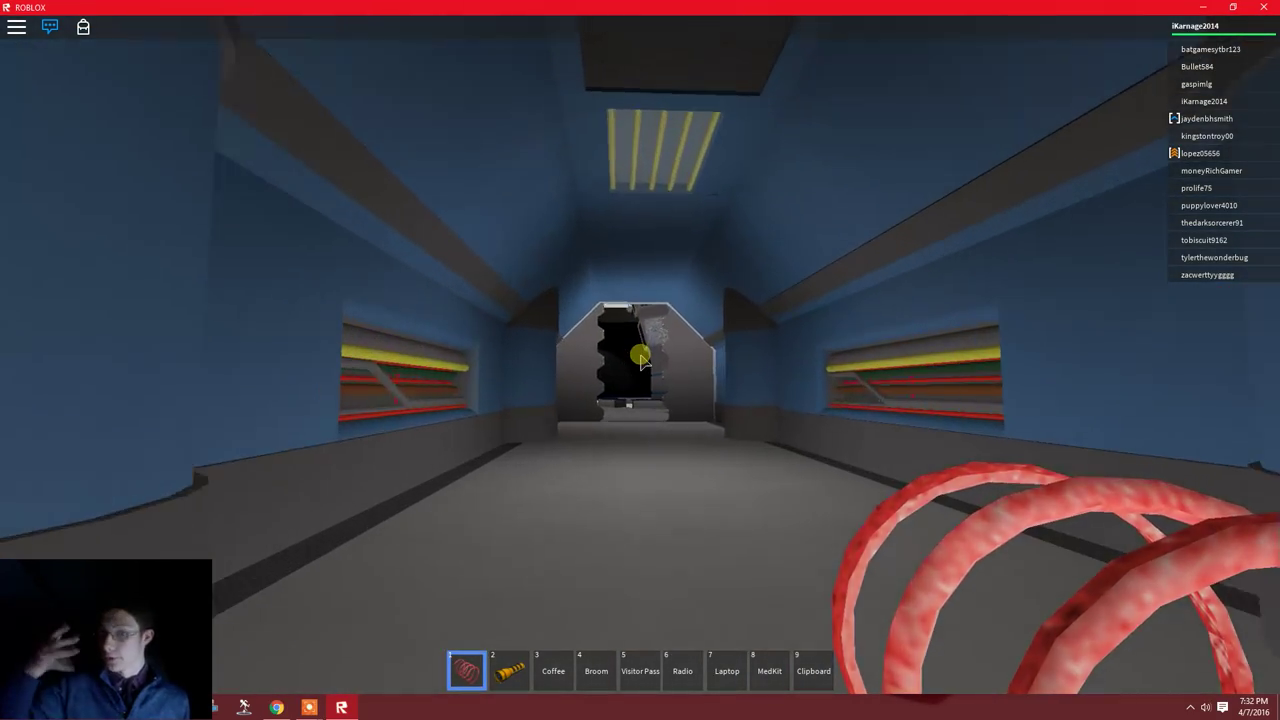
pyautogui.press('w')
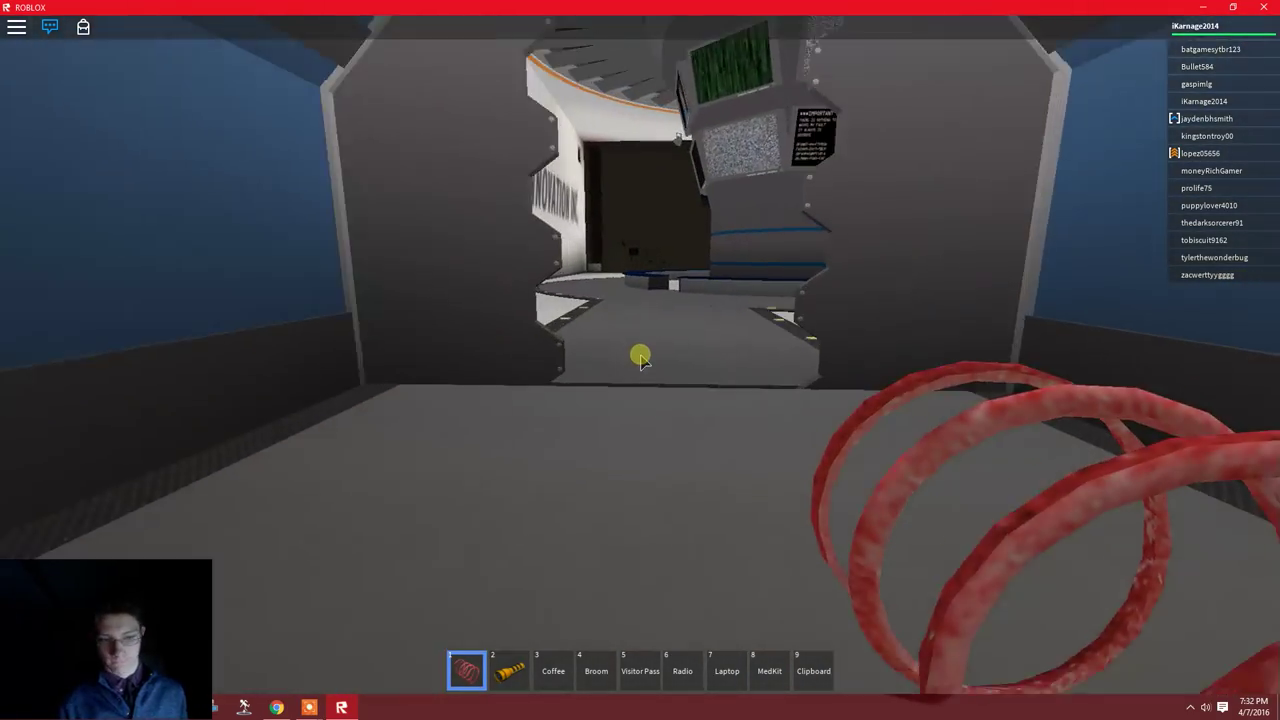
pyautogui.press('w')
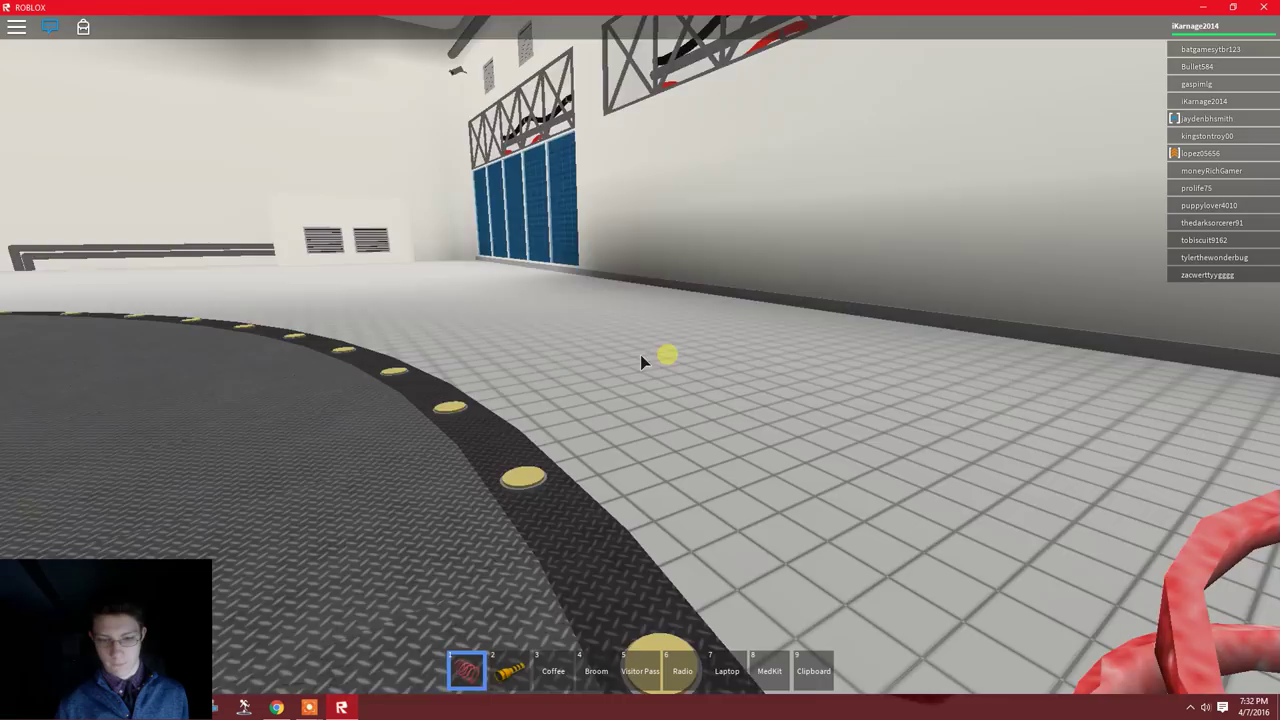
pyautogui.press('w')
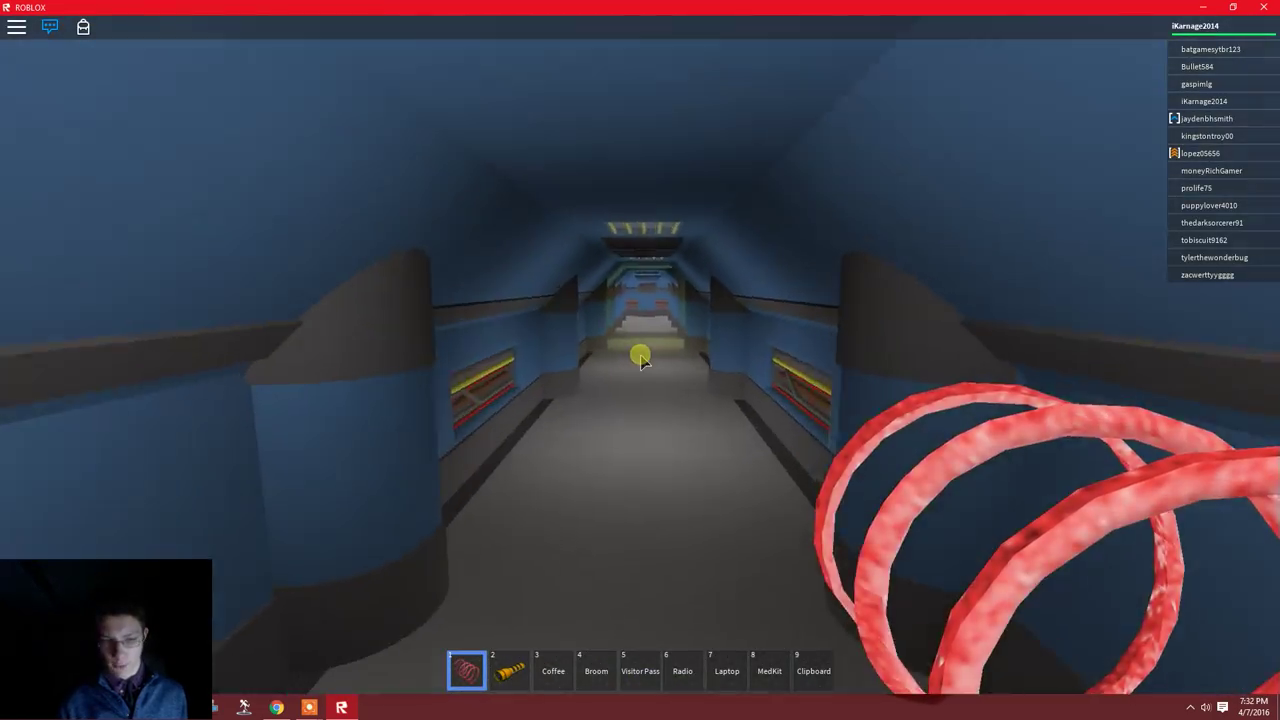
pyautogui.scroll(-3, 640, 358)
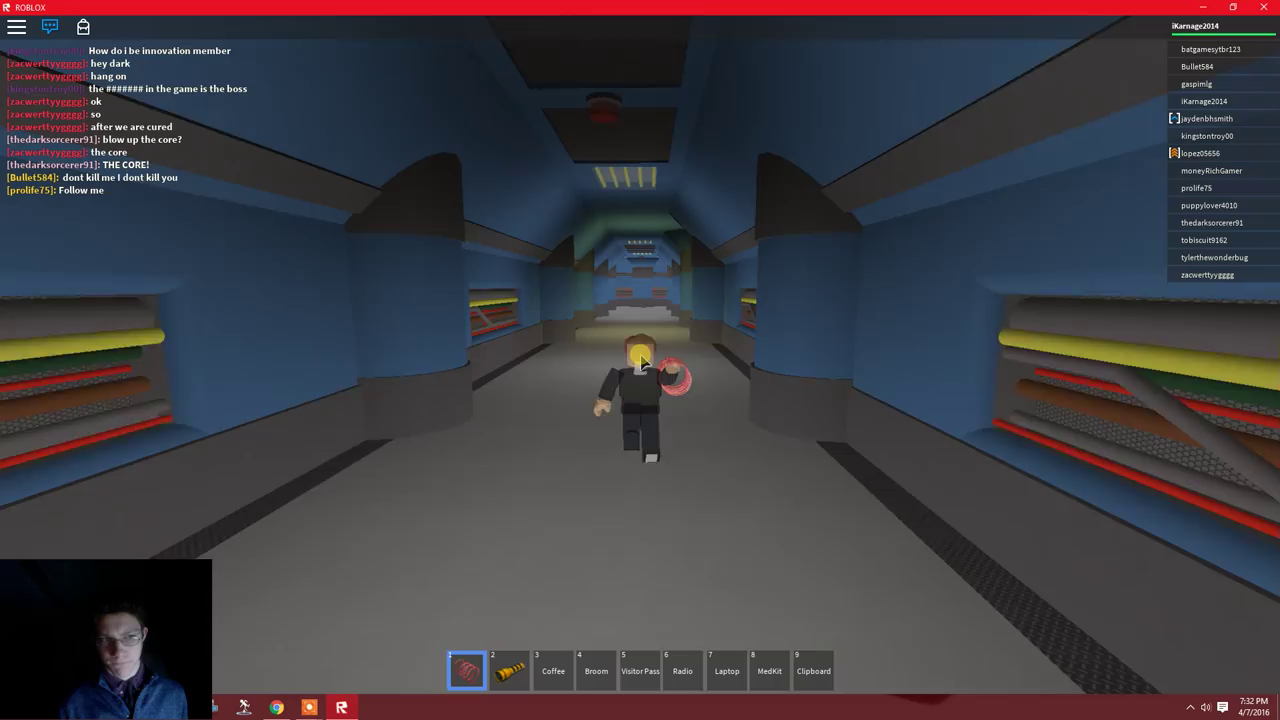
pyautogui.press('w')
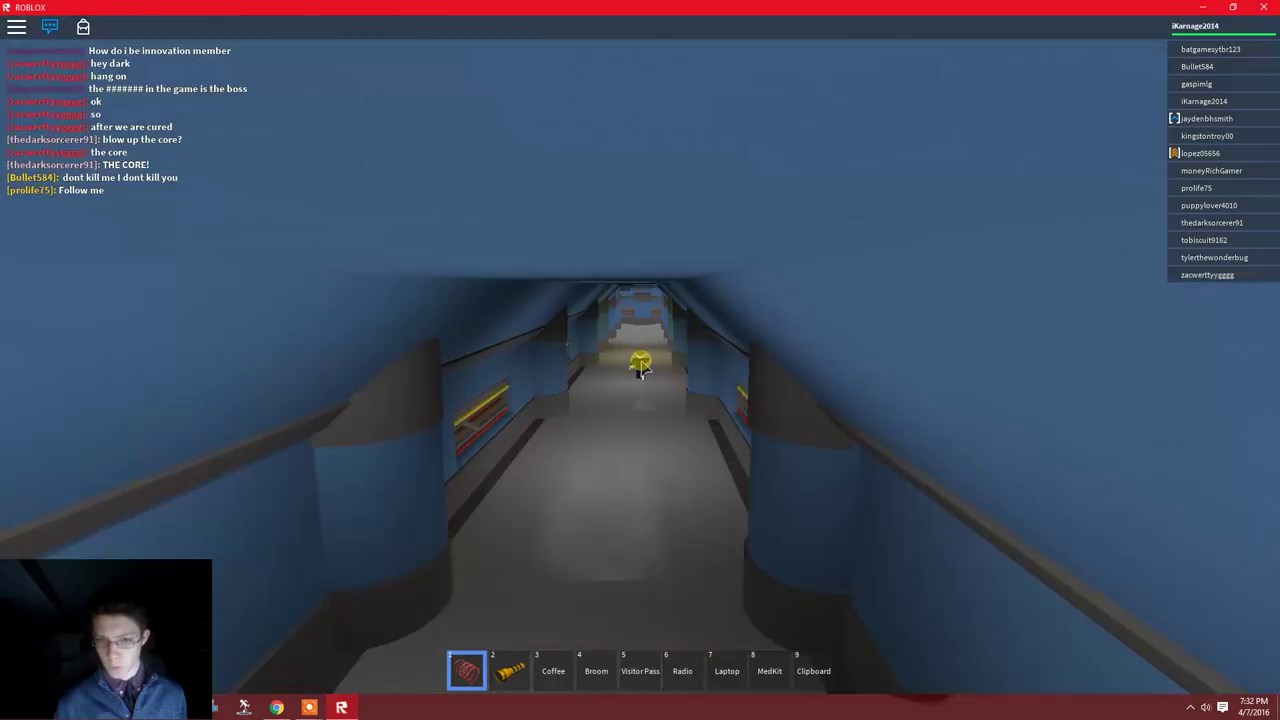
pyautogui.press('w')
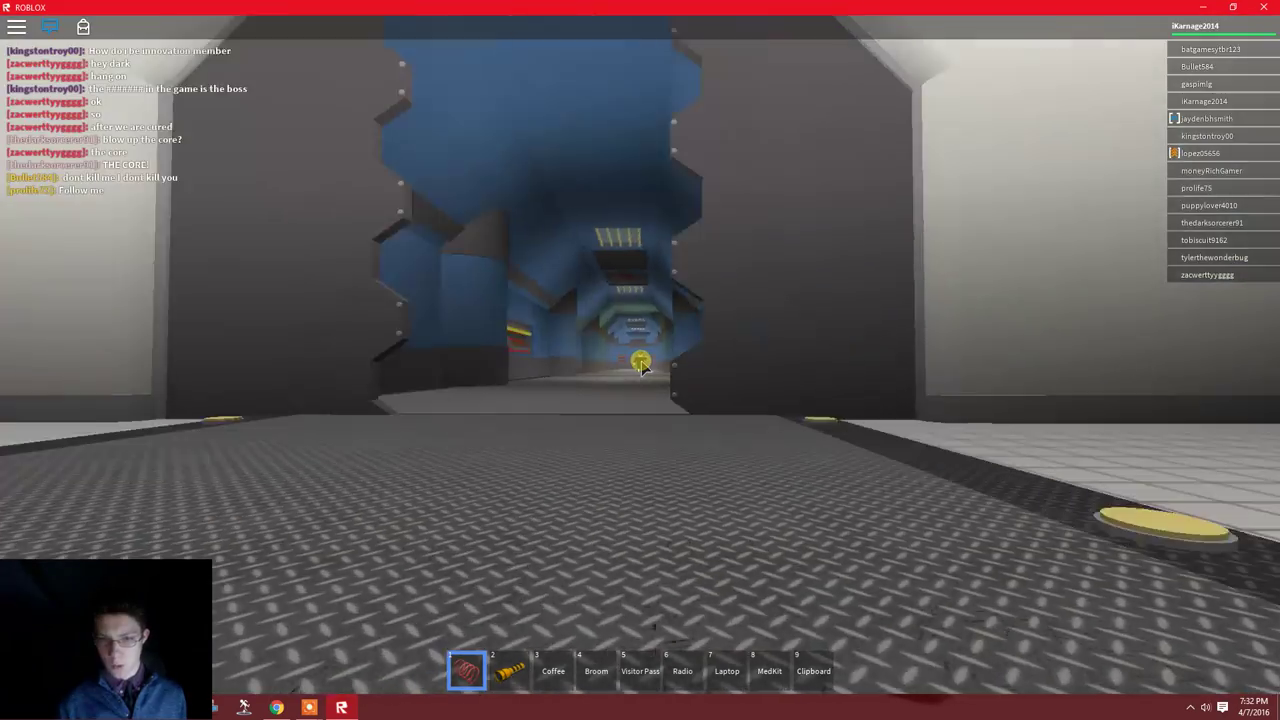
pyautogui.scroll(-4, 642, 365)
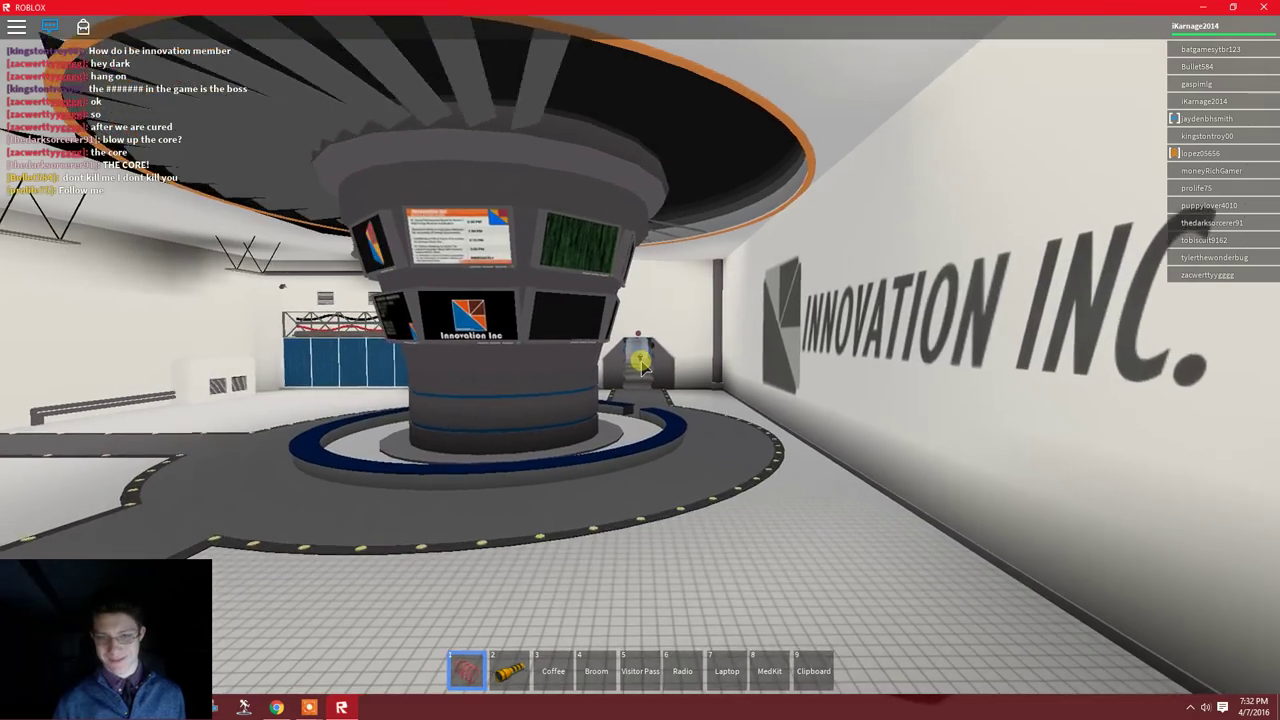
pyautogui.scroll(5, 642, 368)
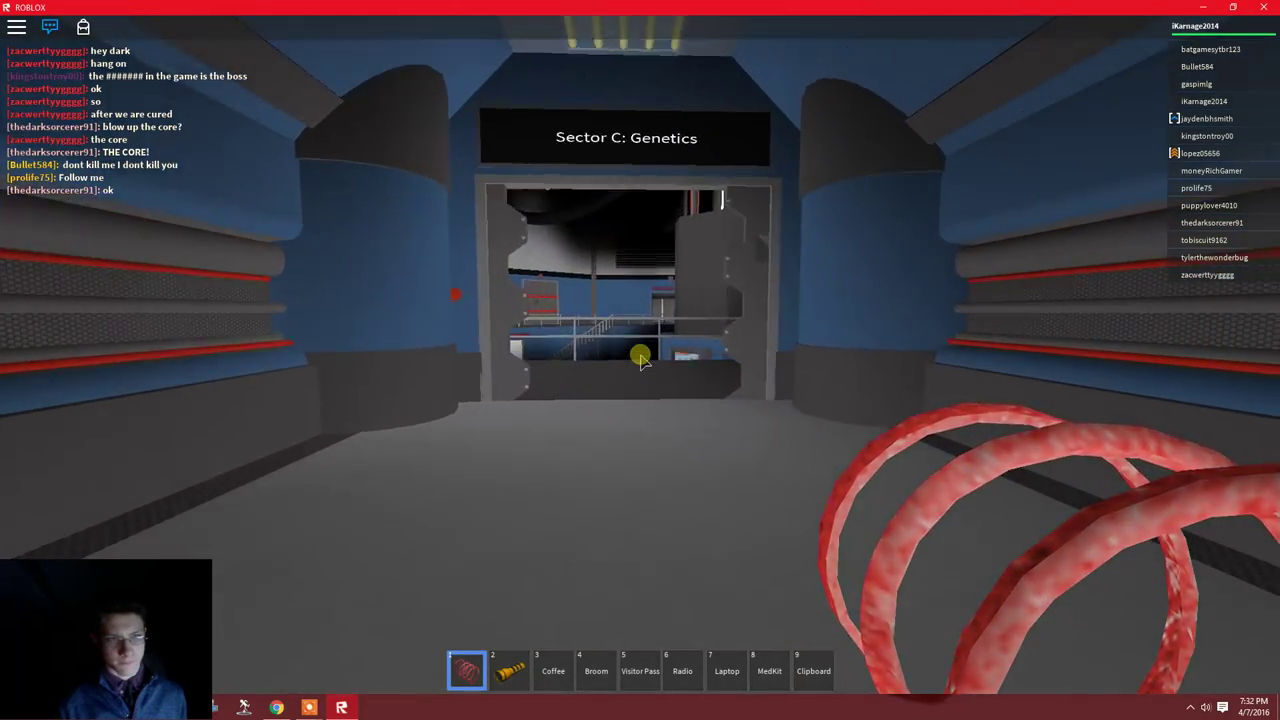
# Walk through the Genetics doorway, along the railed walkway and red-striped tunnel into the hover-cart hangar.
pyautogui.press('w')
pyautogui.press('w')
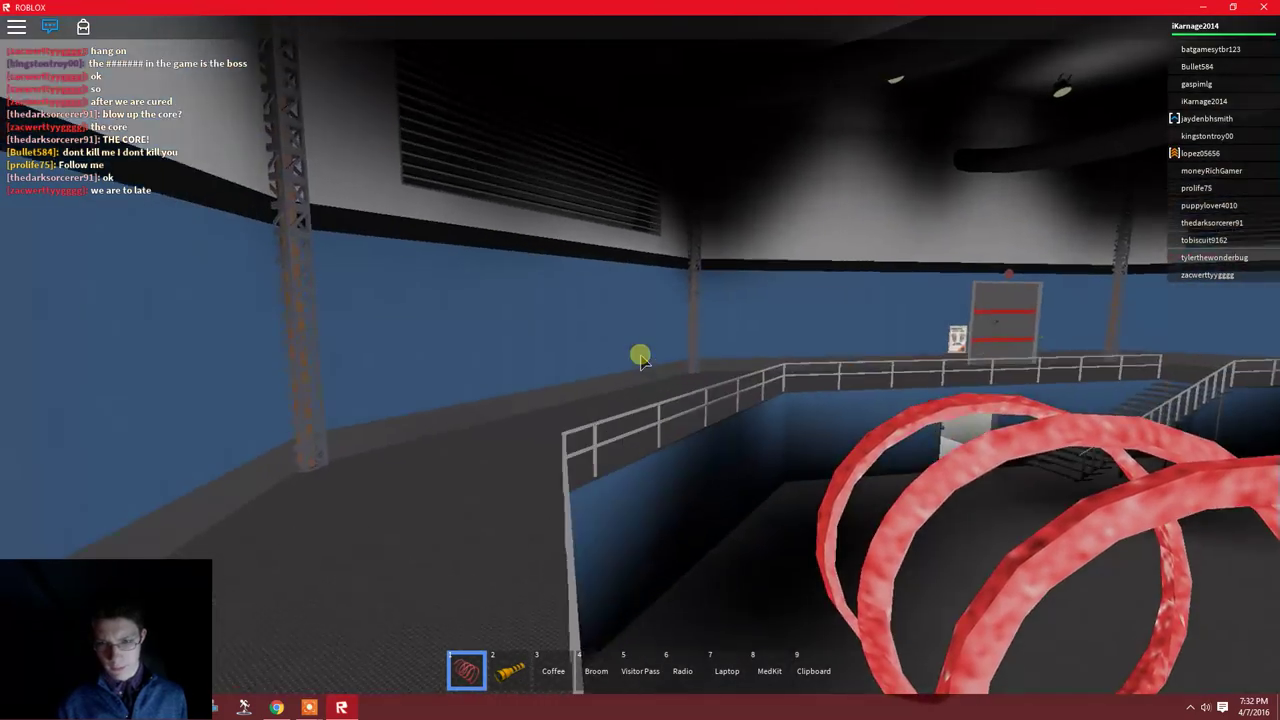
pyautogui.press('w')
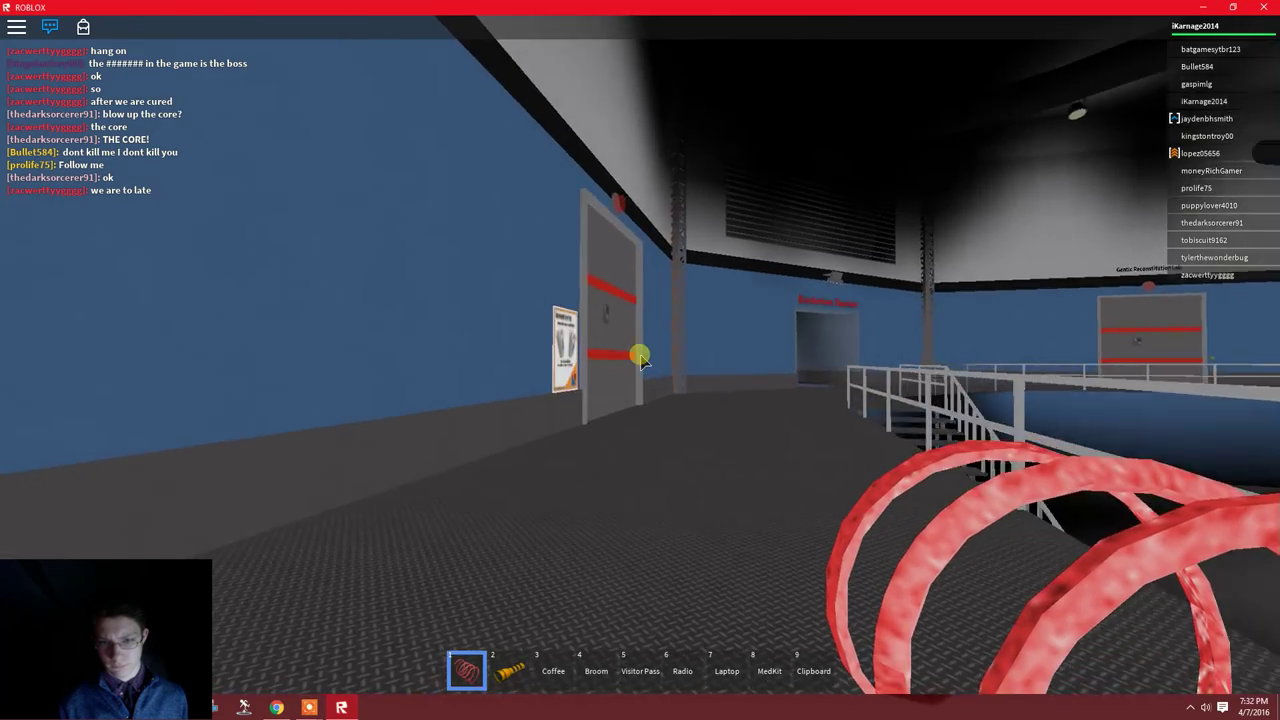
pyautogui.press('w')
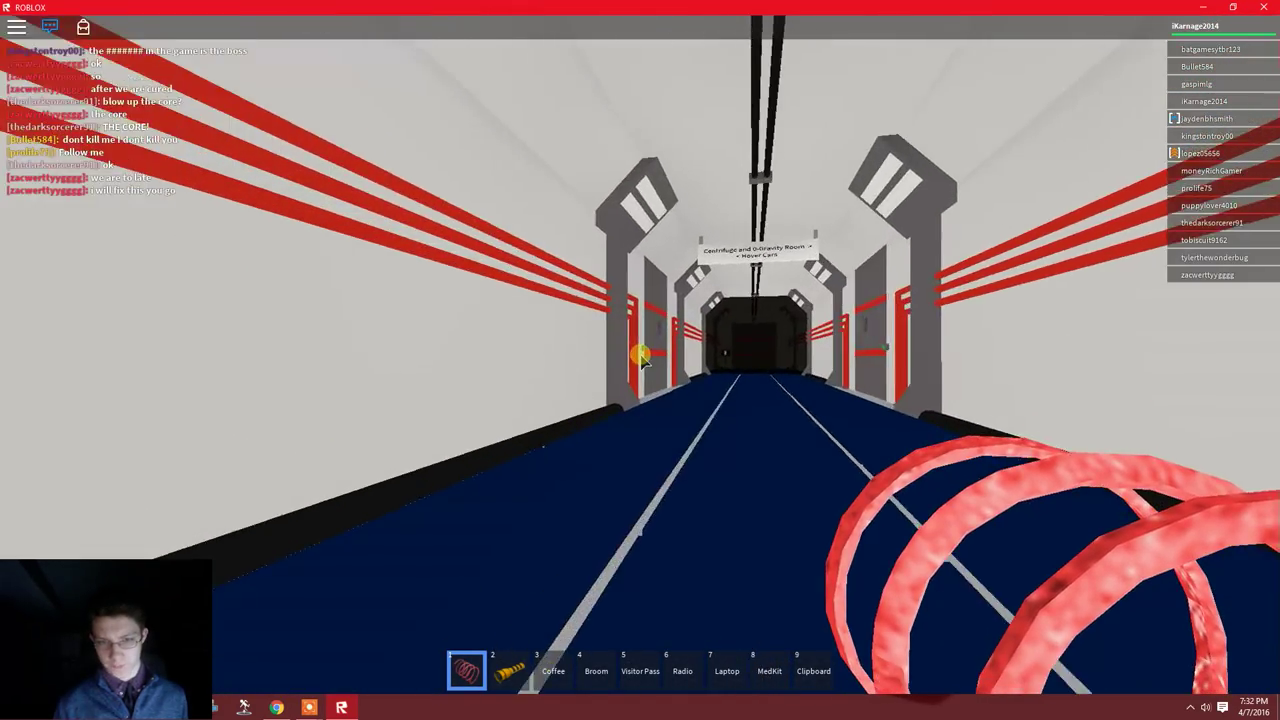
pyautogui.press('w')
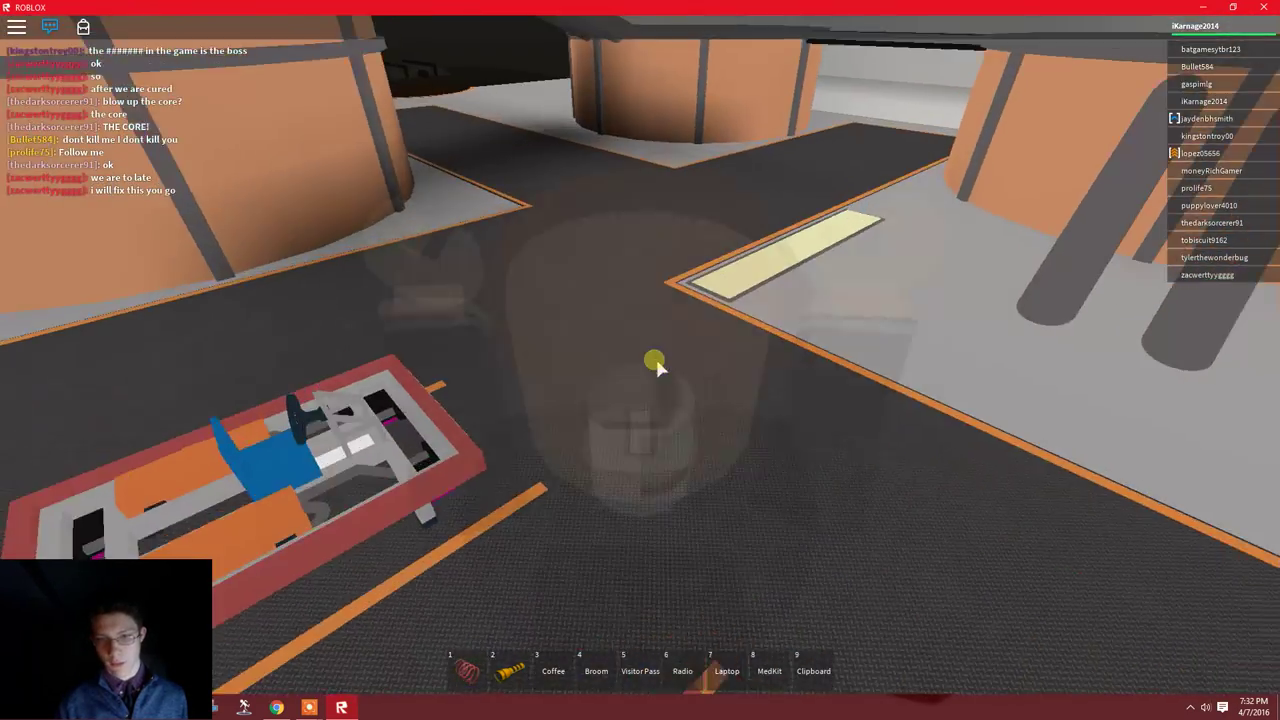
pyautogui.scroll(-3, 655, 365)
pyautogui.scroll(-3, 748, 368)
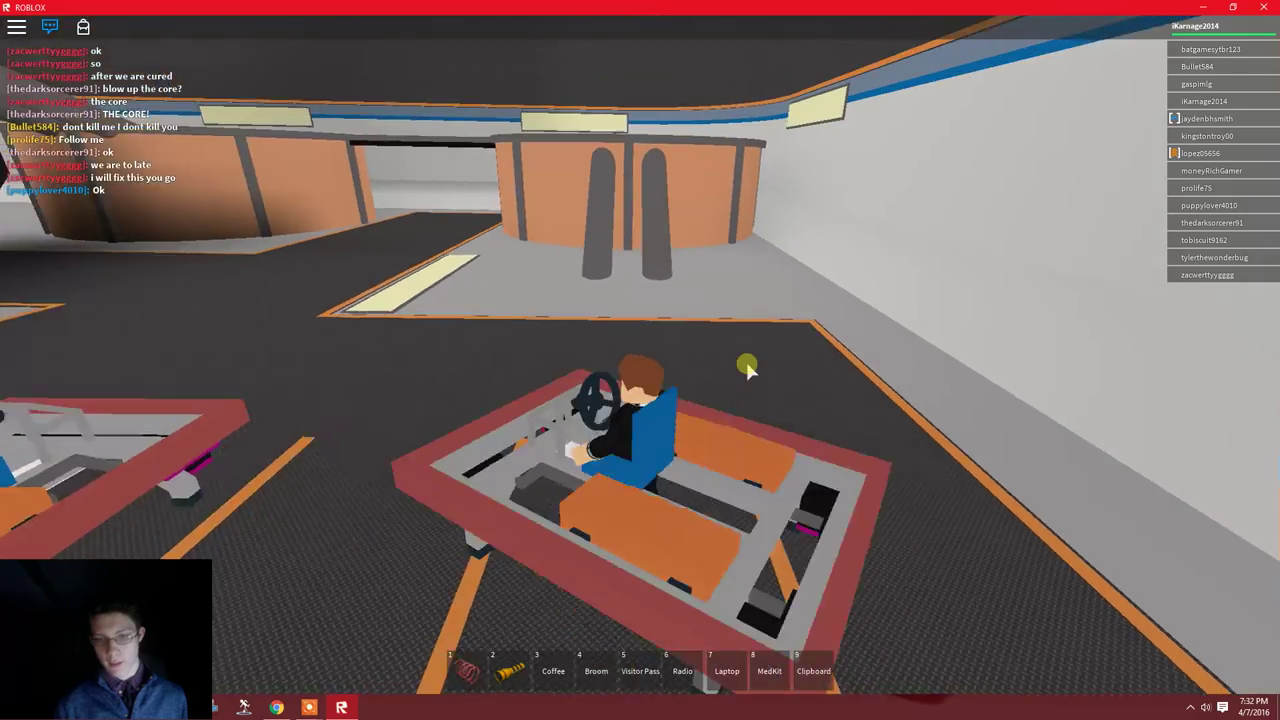
# Drive the hover cart around the hangar and large room toward the ramps.
pyautogui.press('w')
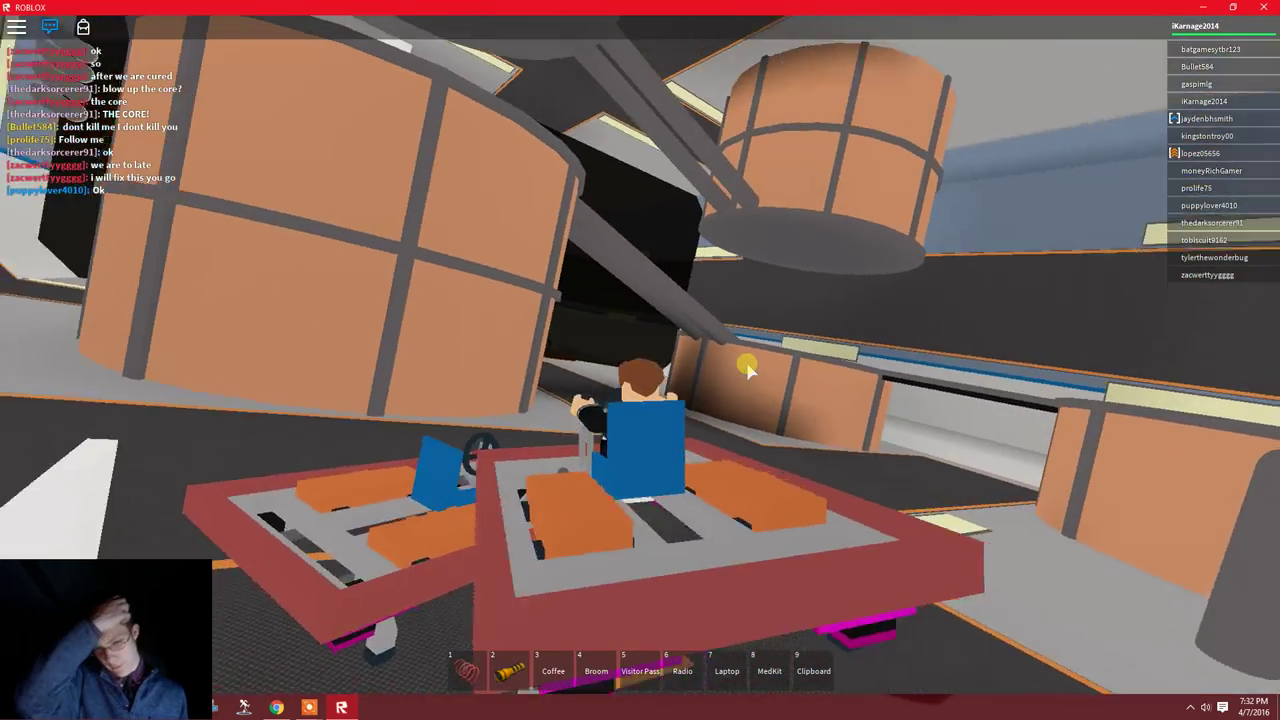
pyautogui.press('w')
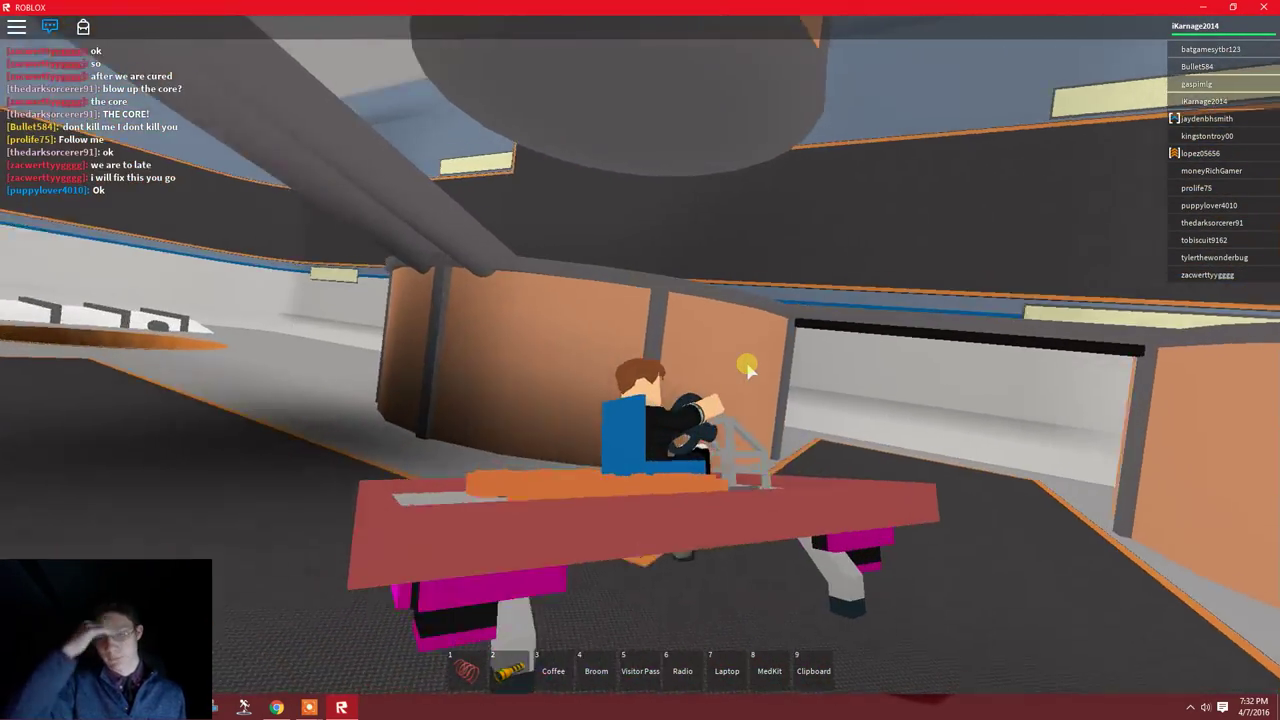
pyautogui.press('w')
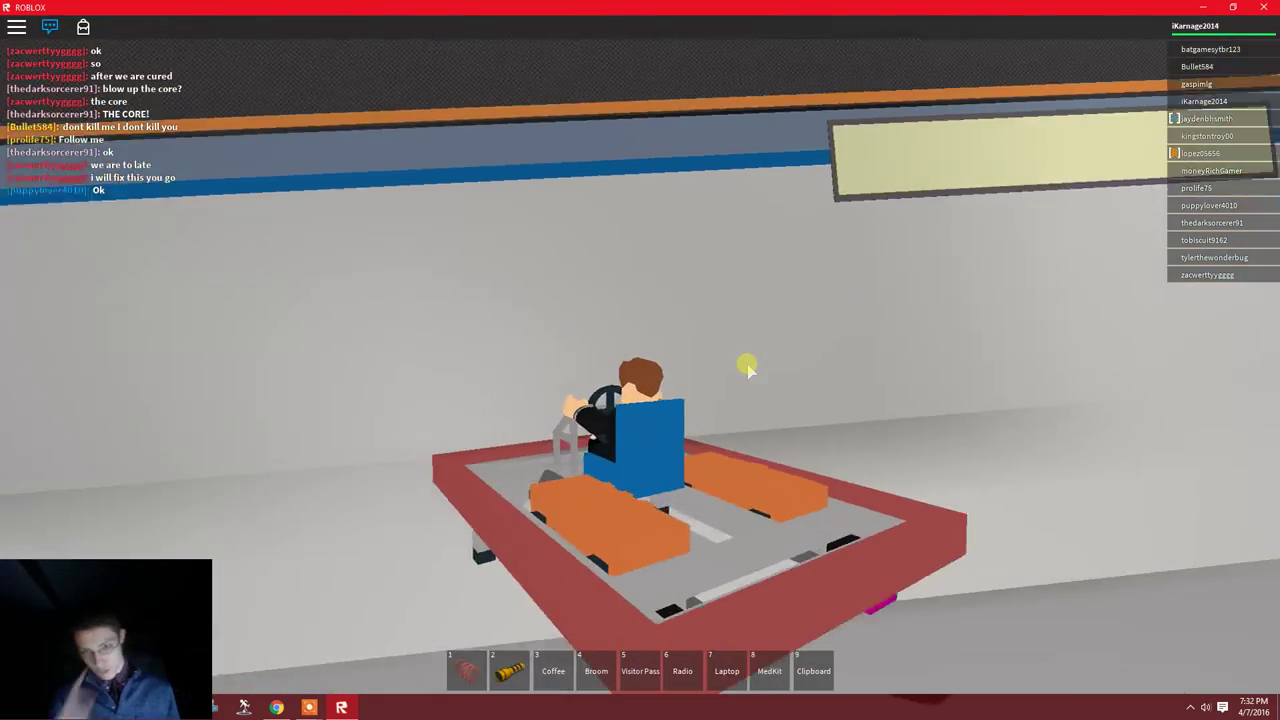
pyautogui.press('w')
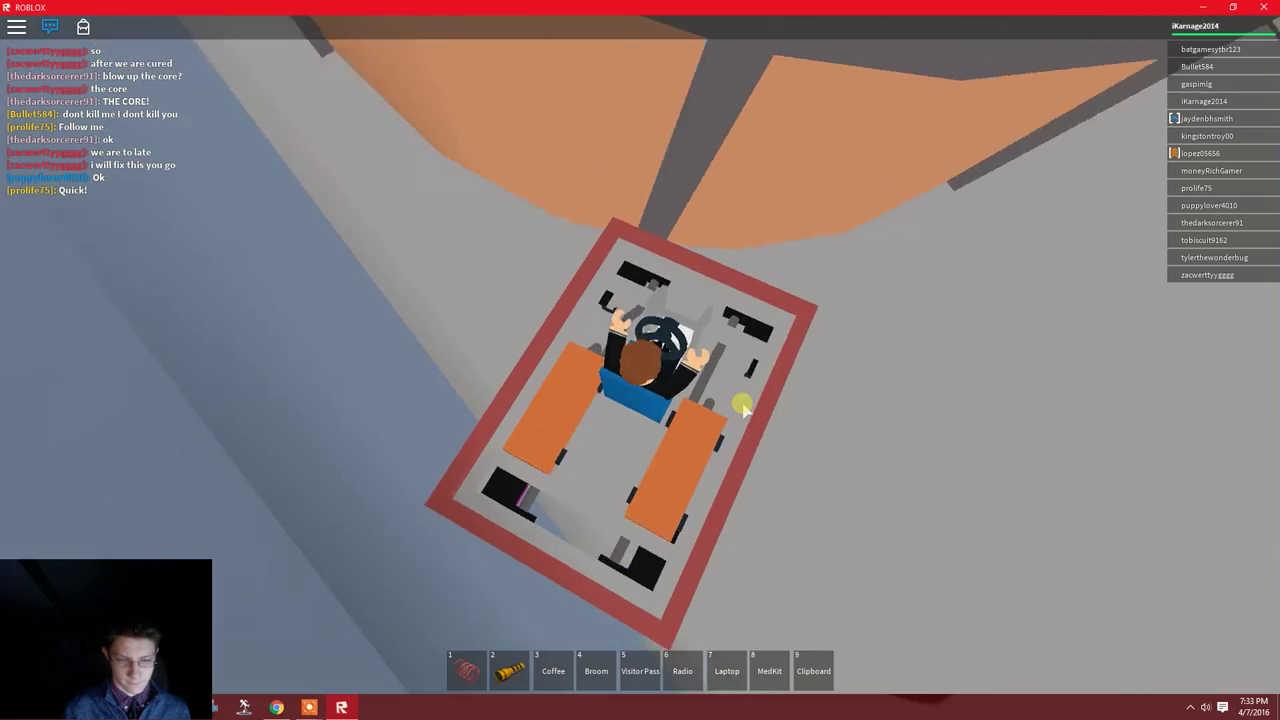
pyautogui.press('w')
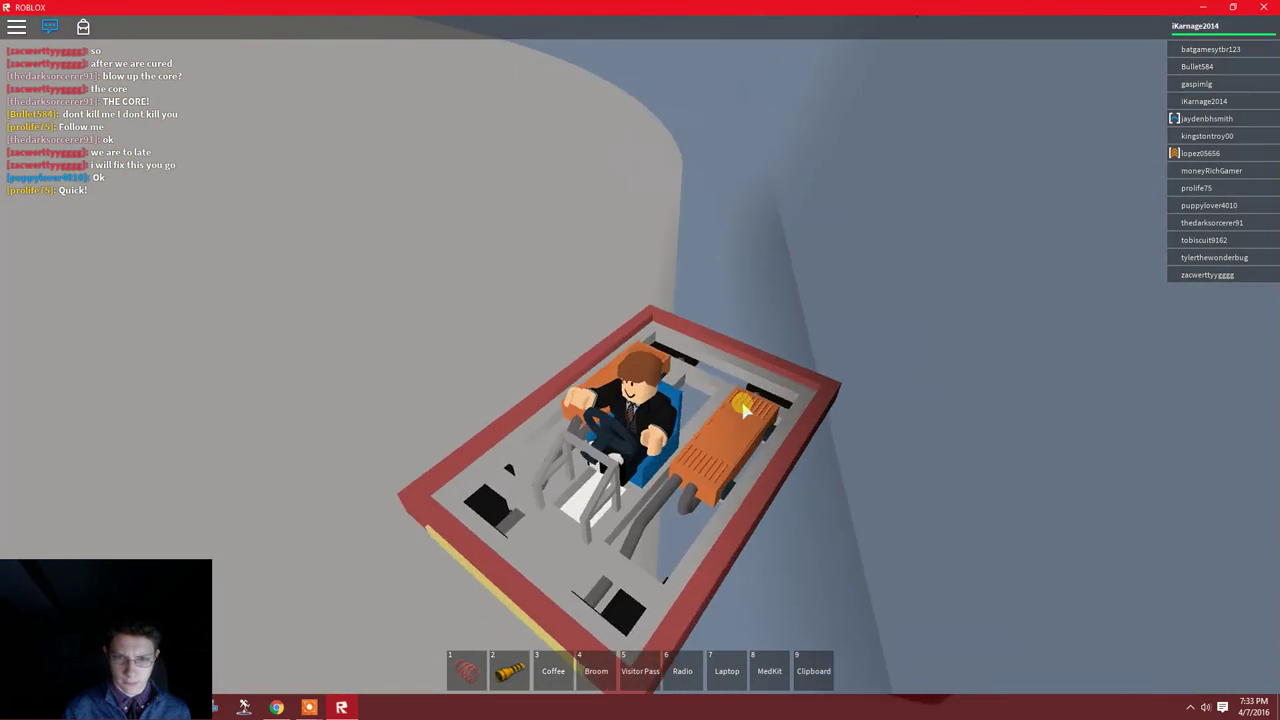
pyautogui.press('w')
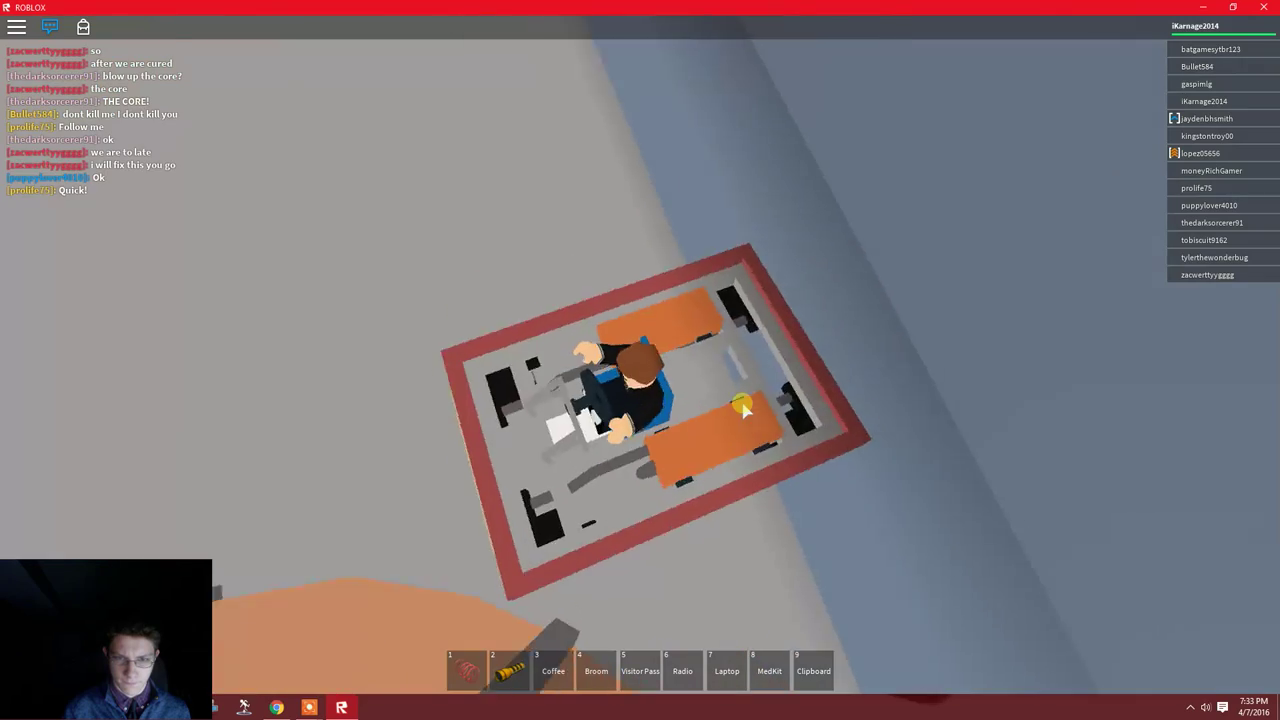
pyautogui.press('w')
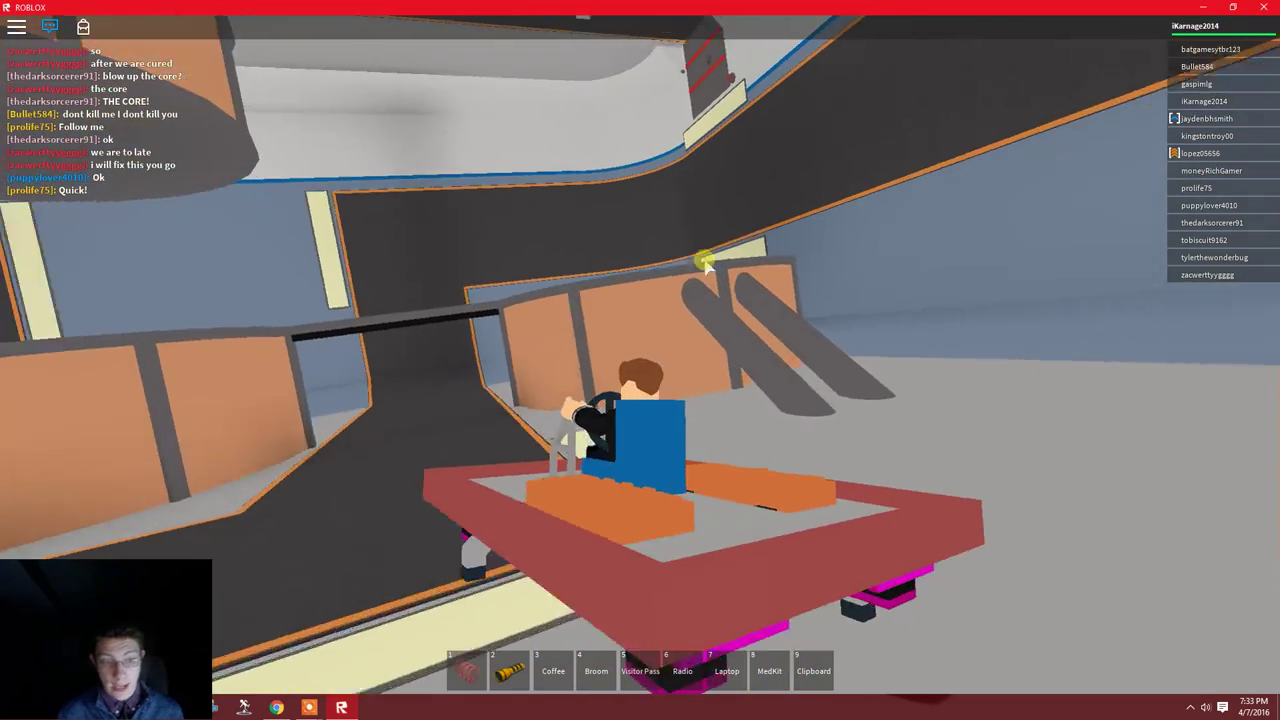
# Drive up the ramp and along the corridor past the blue shaft into the next room.
pyautogui.press('w')
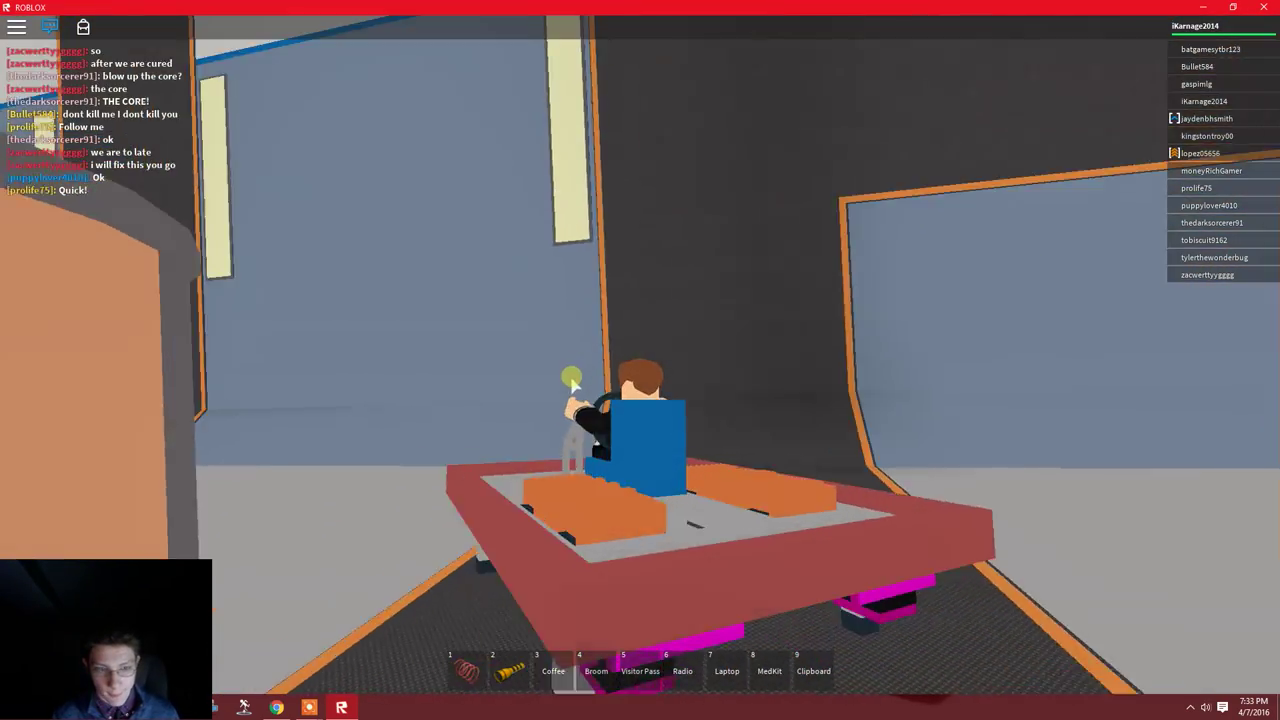
pyautogui.press('w')
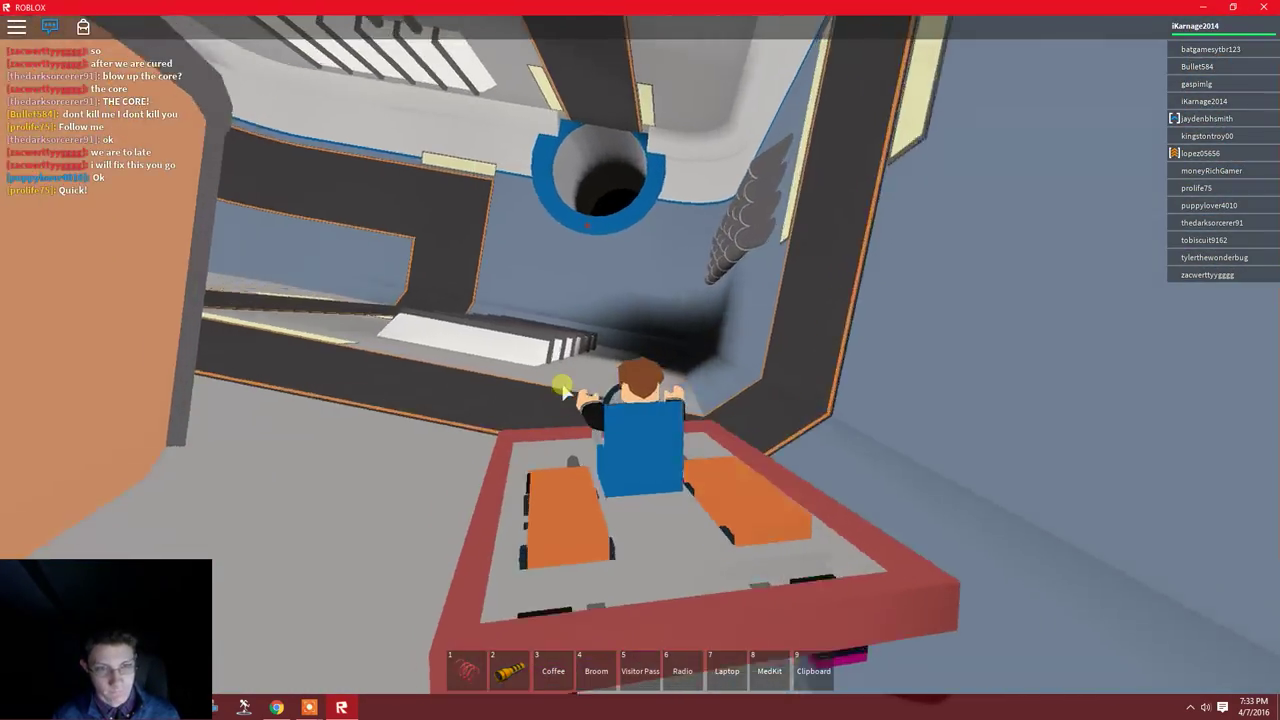
pyautogui.press('w')
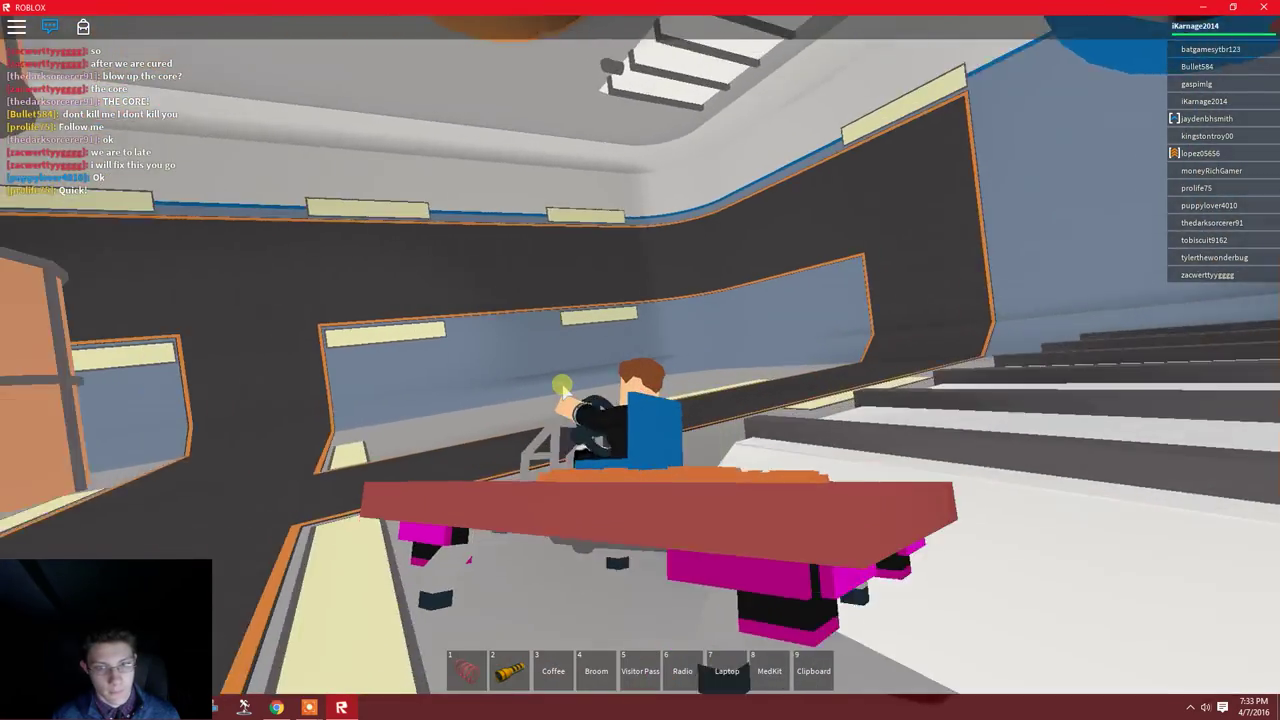
pyautogui.press('w')
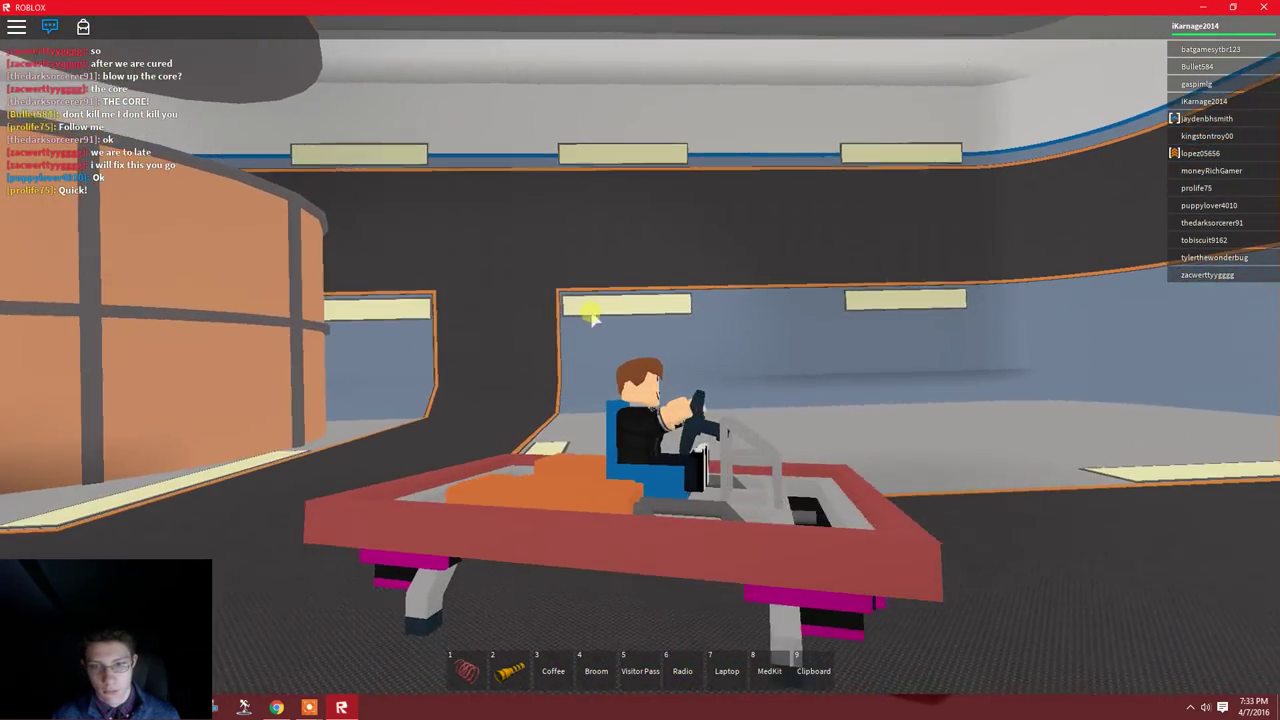
pyautogui.press('w')
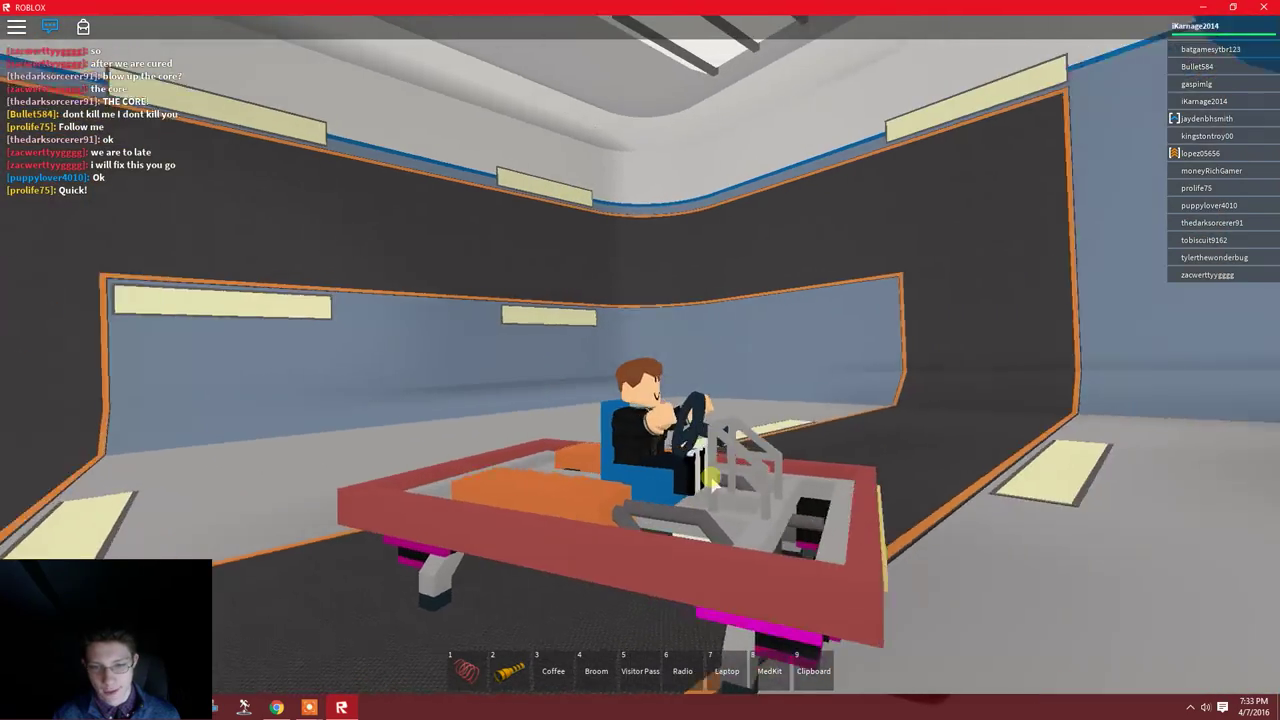
pyautogui.press('w')
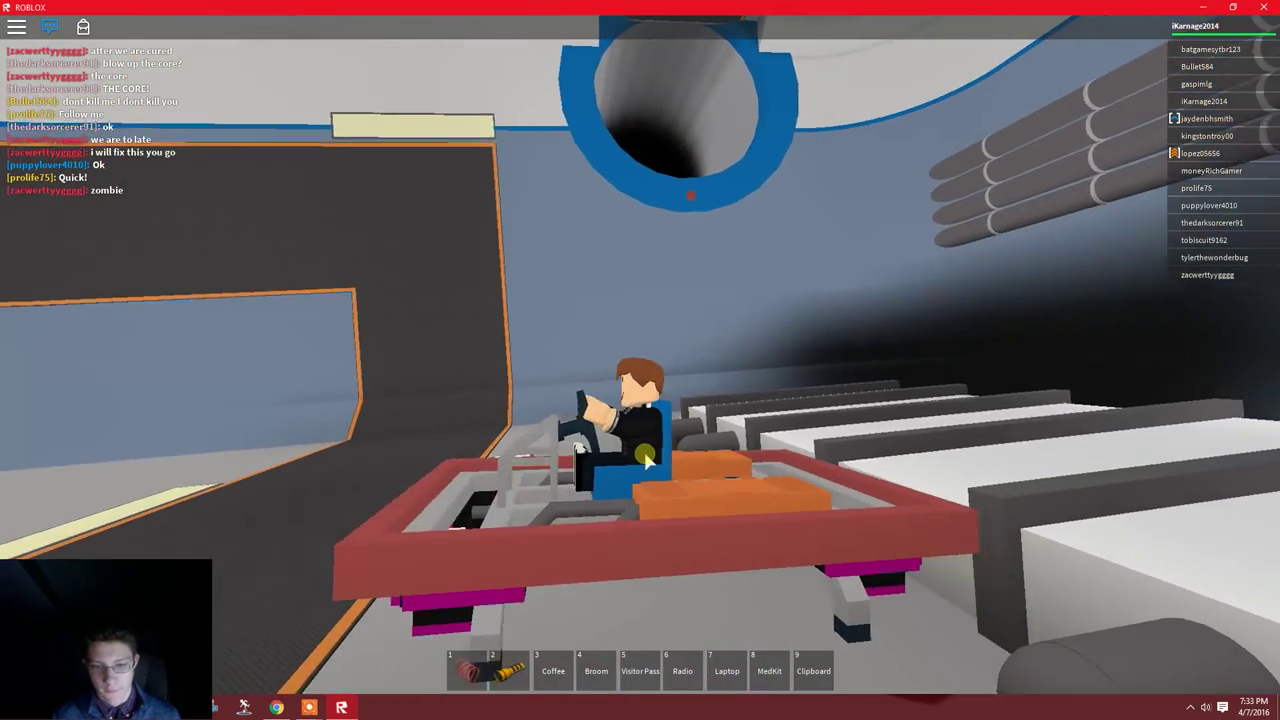
pyautogui.press('w')
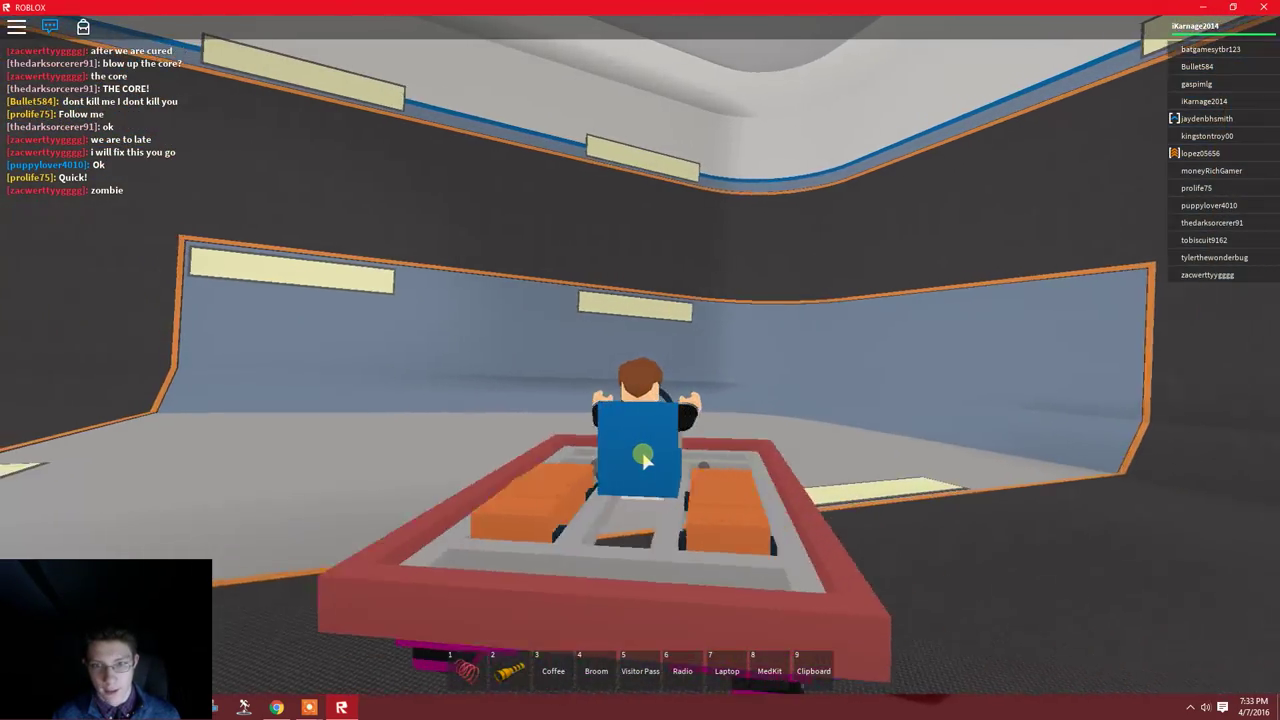
# Exit the cart and swap between flashlight and red coil while viewing the round overhead opening.
pyautogui.press('space')
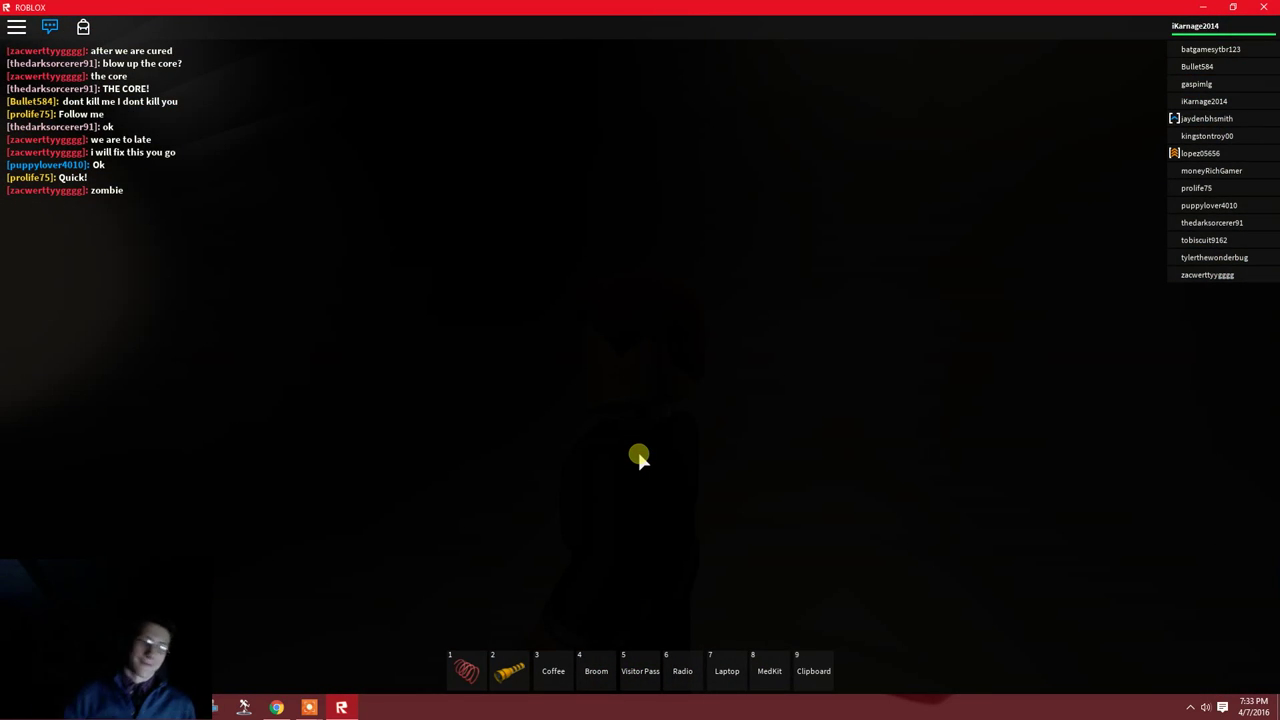
pyautogui.press('2')
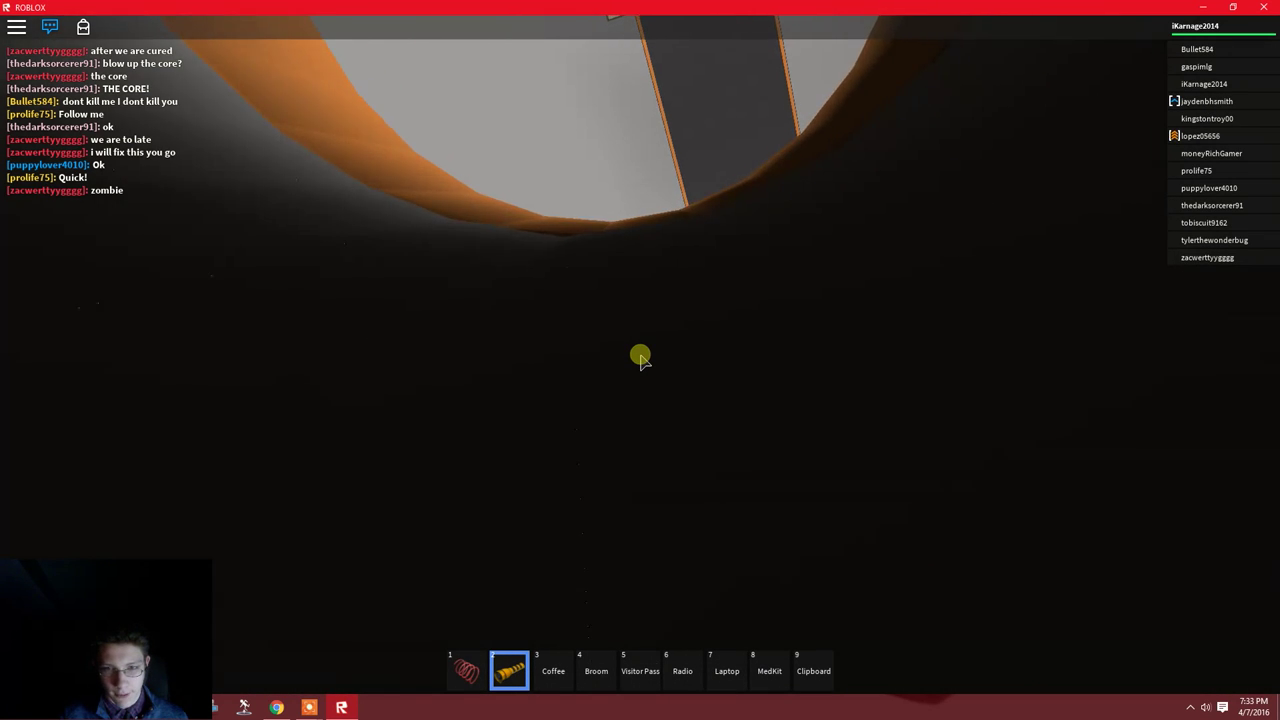
pyautogui.press('1')
pyautogui.moveTo(640, 358); pyautogui.dragTo(640, 358)
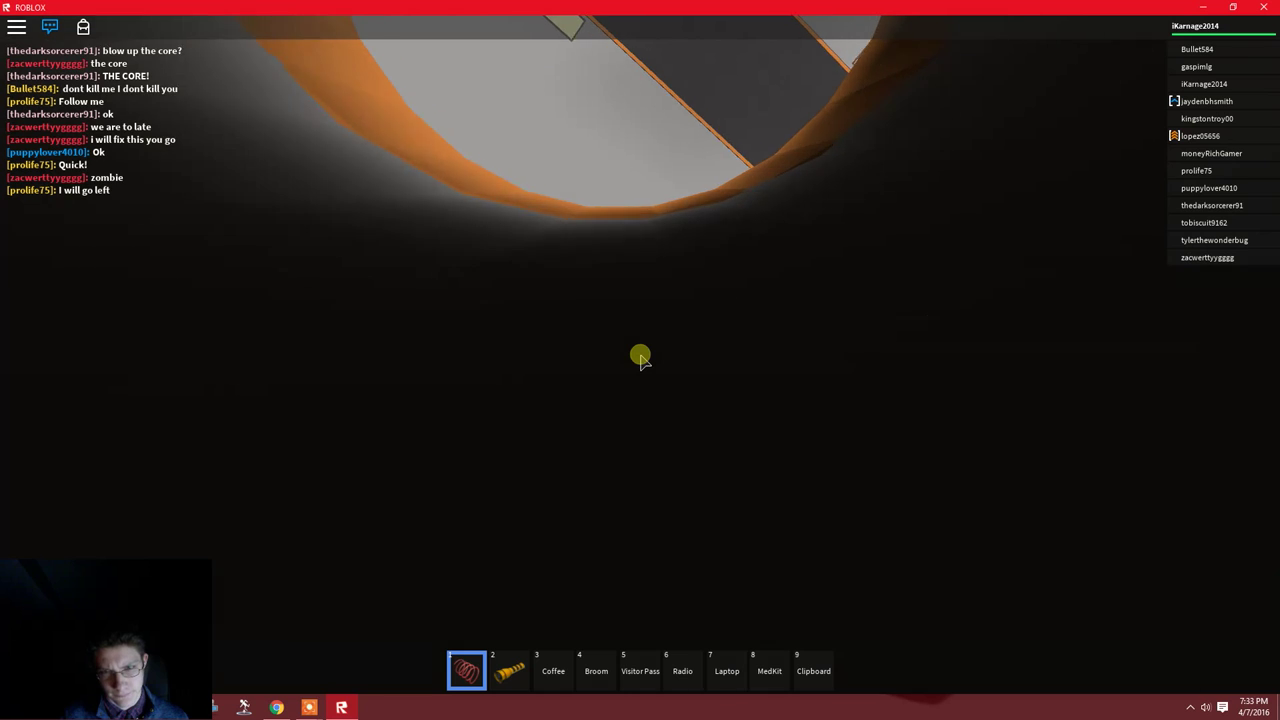
pyautogui.press('2')
pyautogui.moveTo(640, 358); pyautogui.dragTo(640, 358)
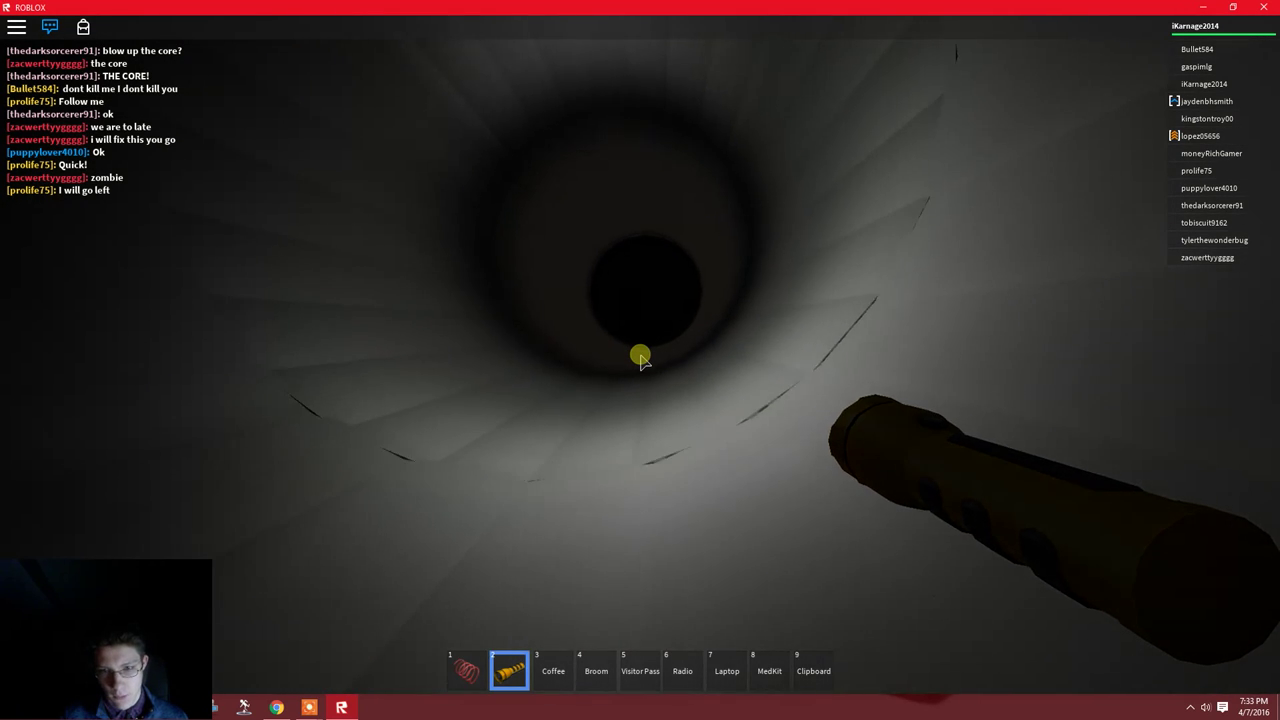
pyautogui.press('1')
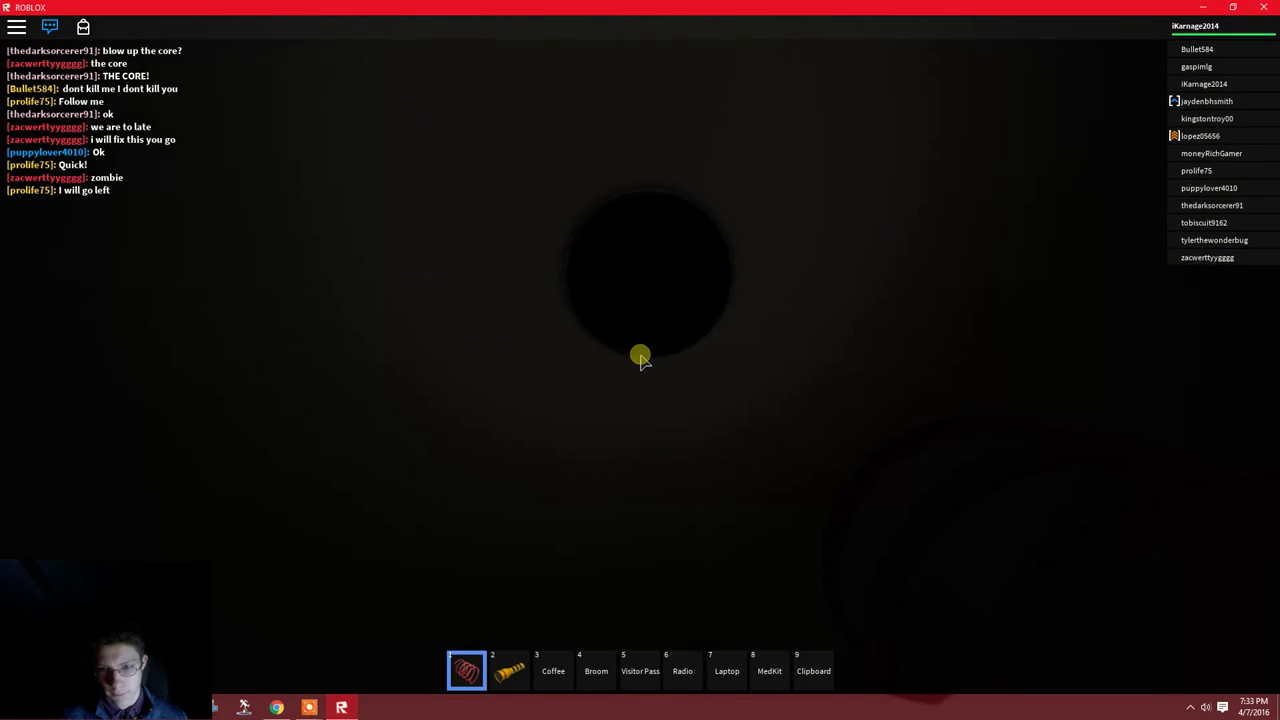
# Walk into the dark tunnel, flashing the flashlight on and off to see.
pyautogui.press('w')
pyautogui.press('w')
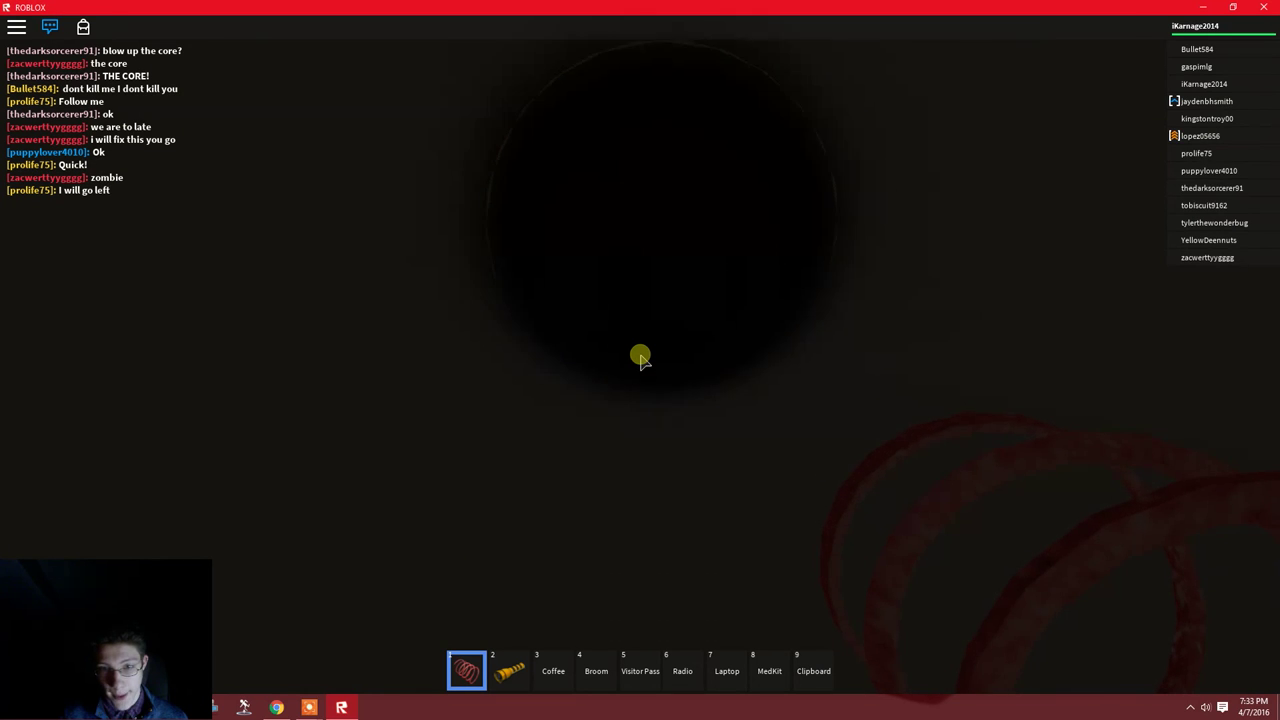
pyautogui.press('2')
pyautogui.press('1')
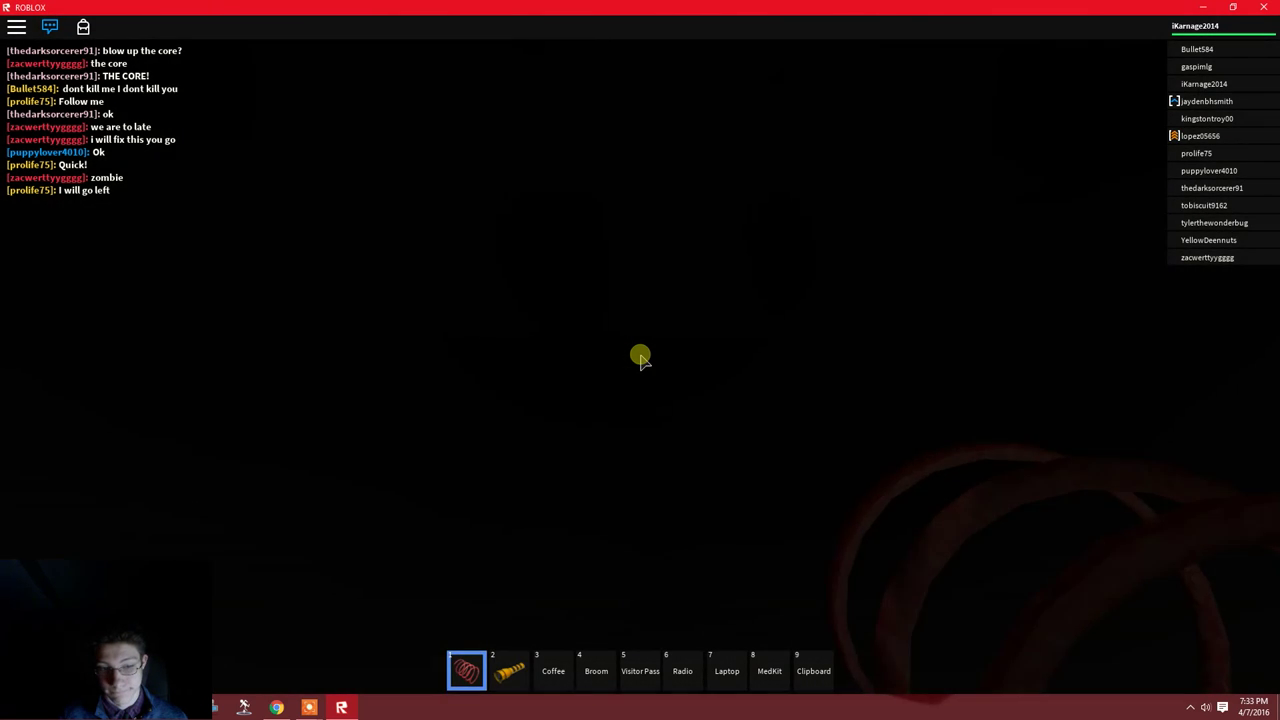
pyautogui.press('w')
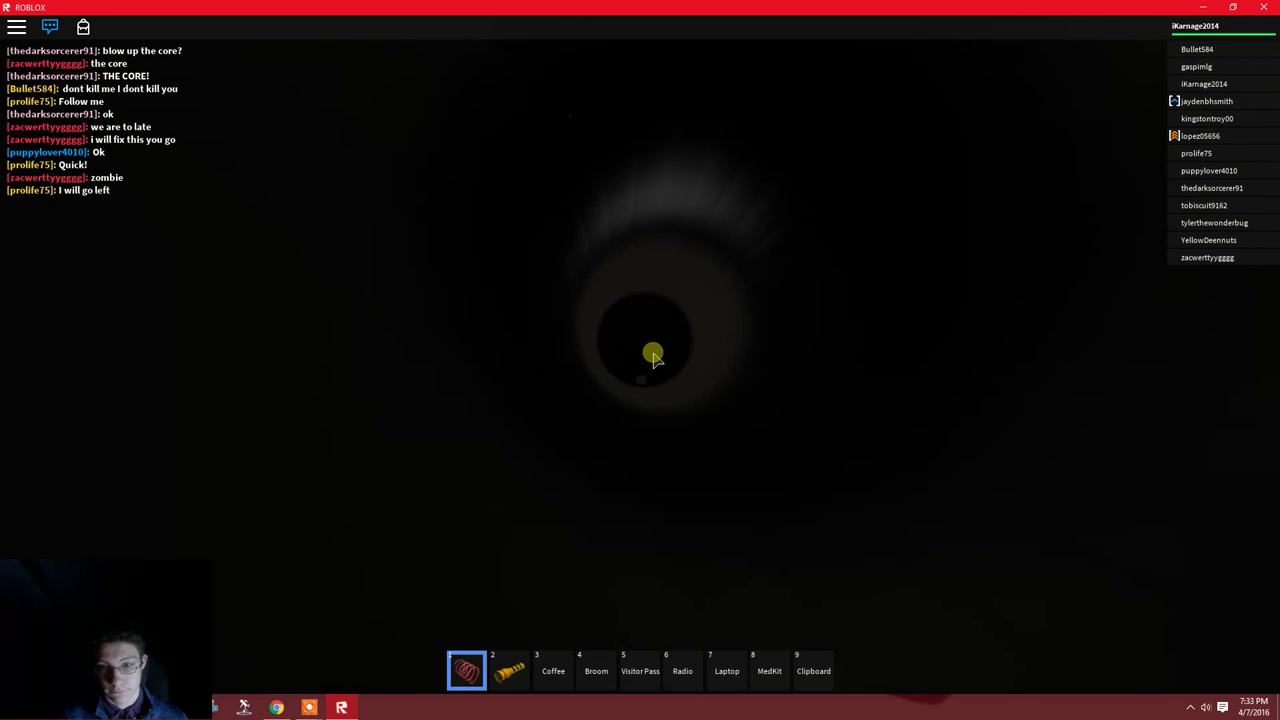
pyautogui.press('w')
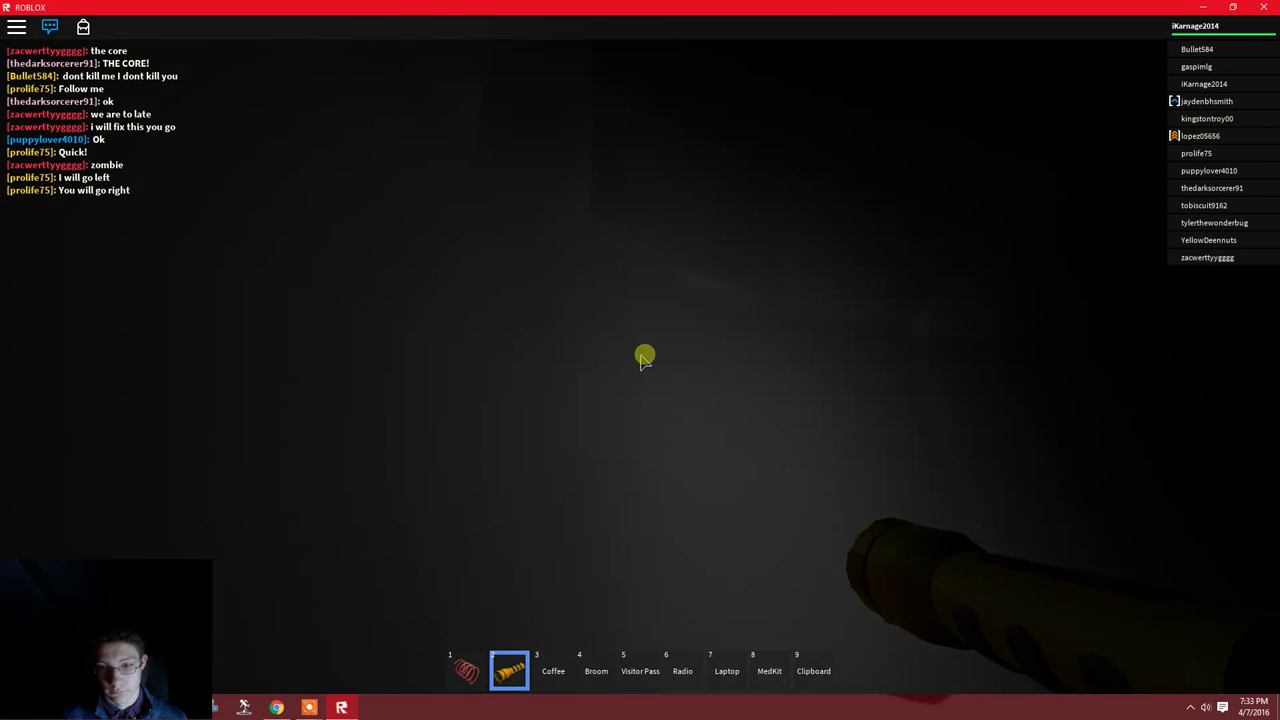
pyautogui.press('1')
pyautogui.press('w')
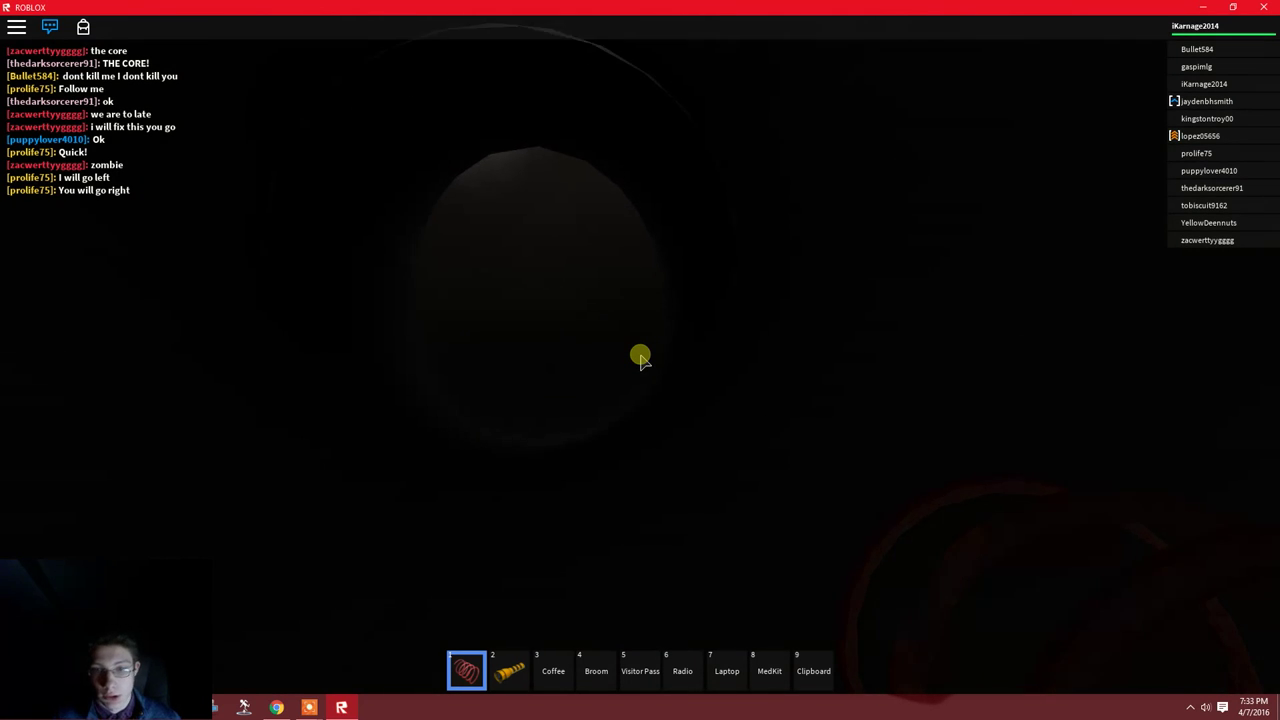
pyautogui.press('w')
pyautogui.press('2')
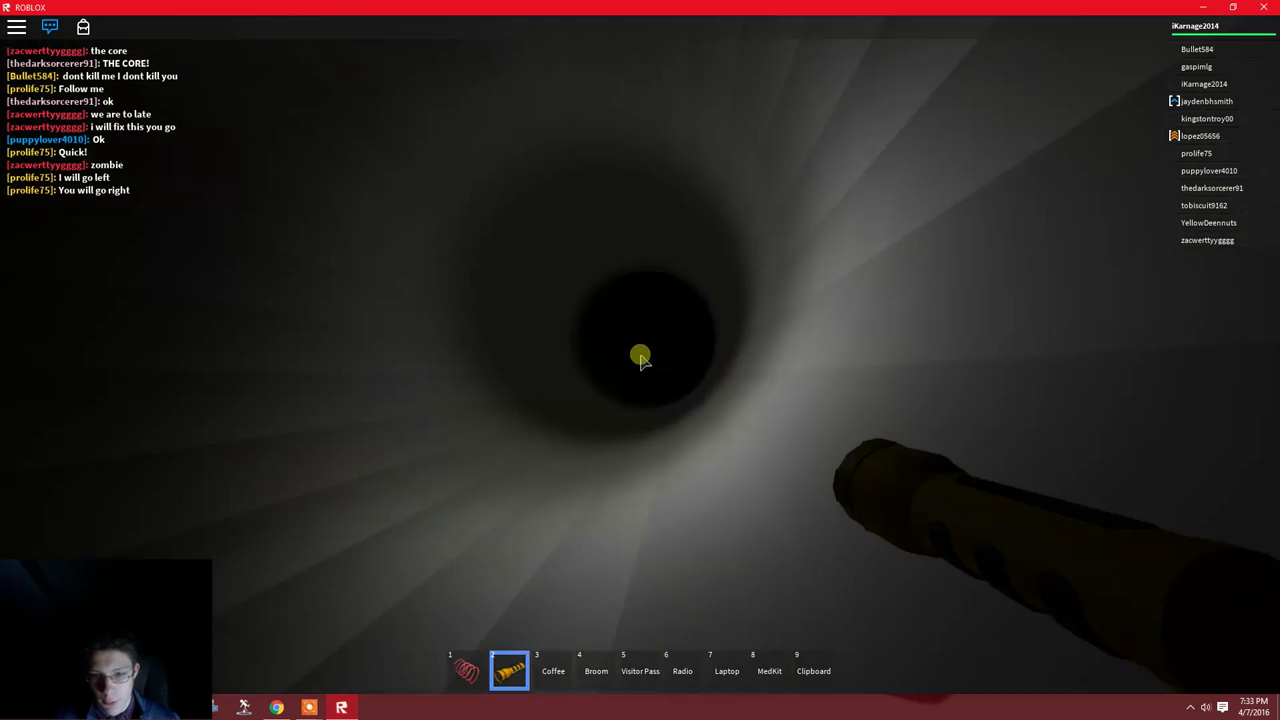
pyautogui.press('1')
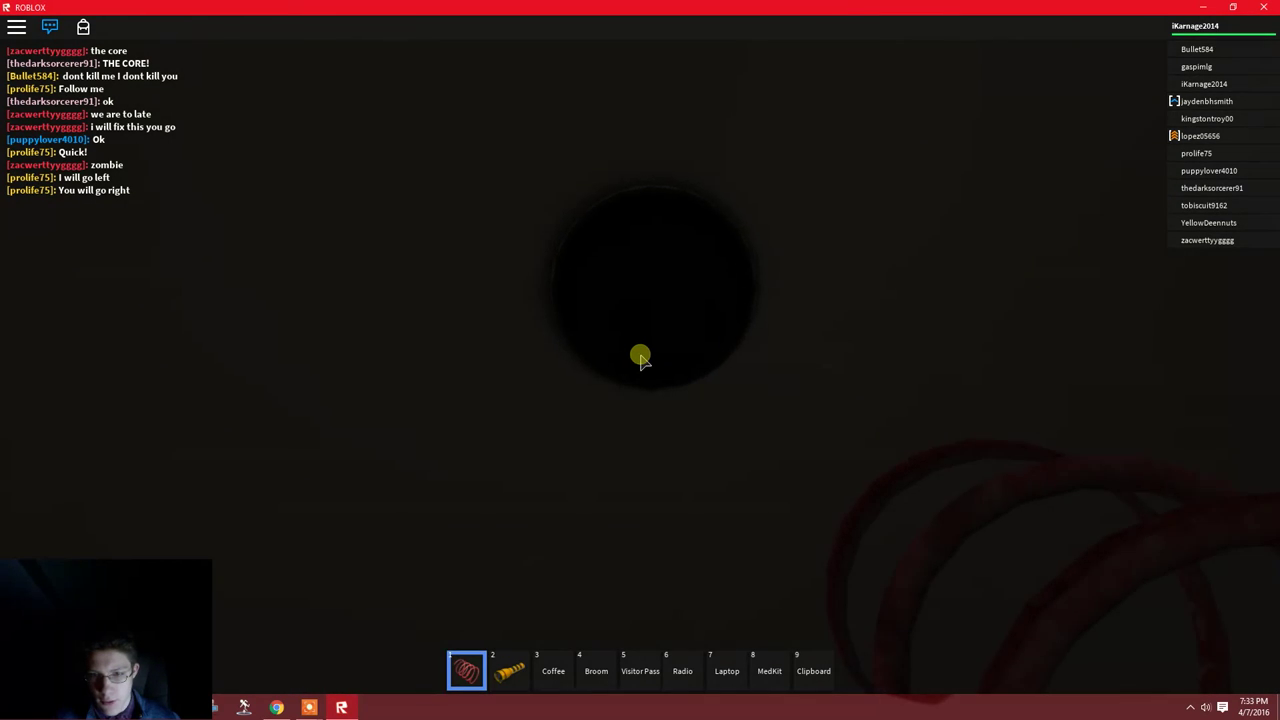
# Advance deeper along the ringed shaft with the flashlight, then switch back to the red coil.
pyautogui.press('2')
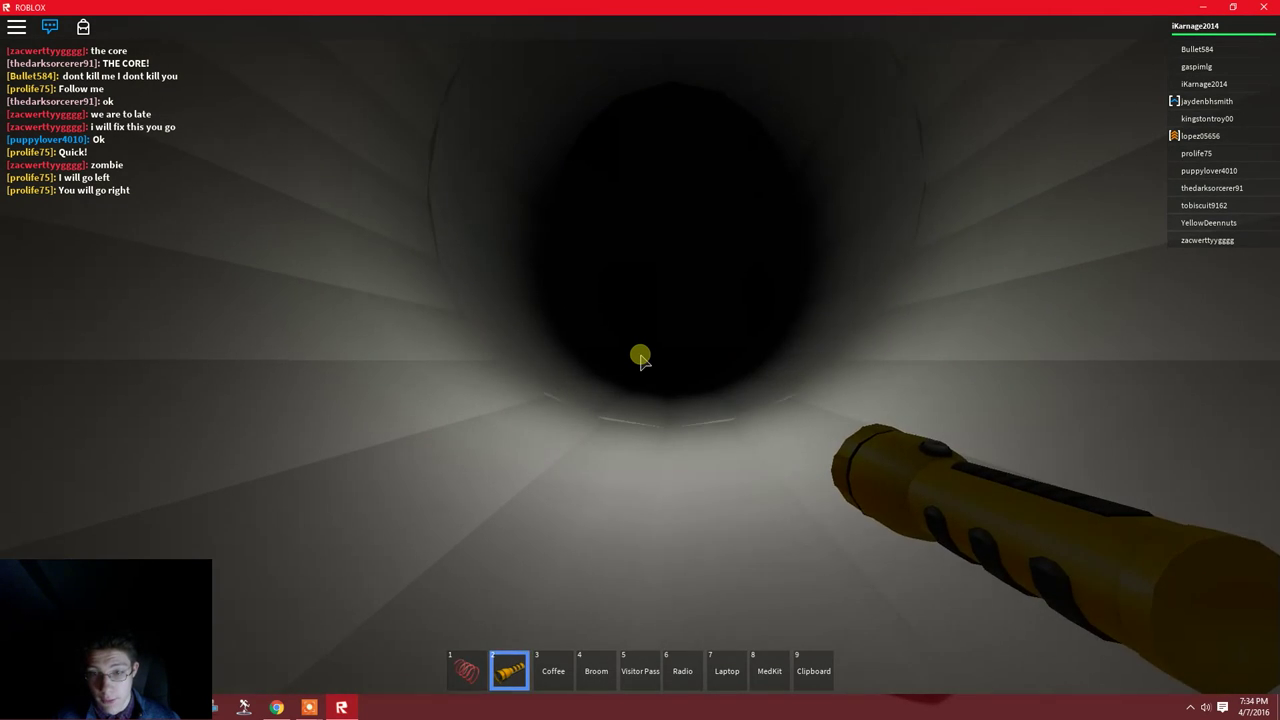
pyautogui.press('w')
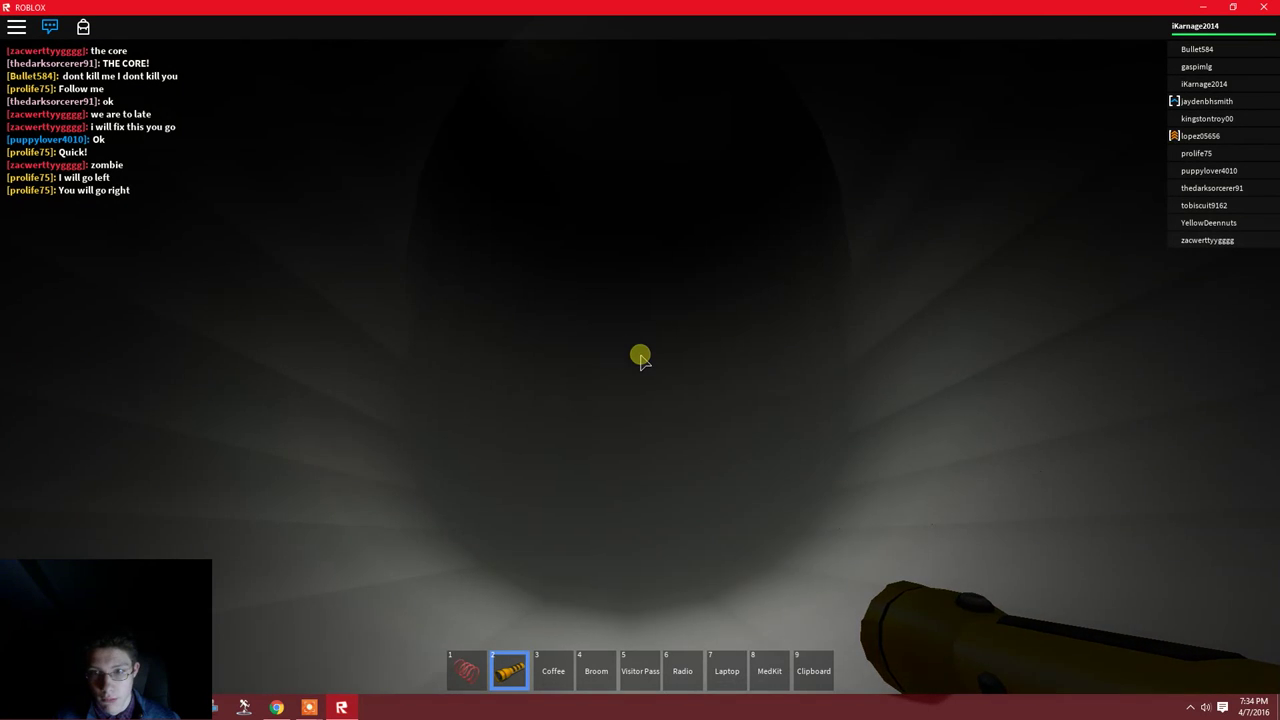
pyautogui.press('w')
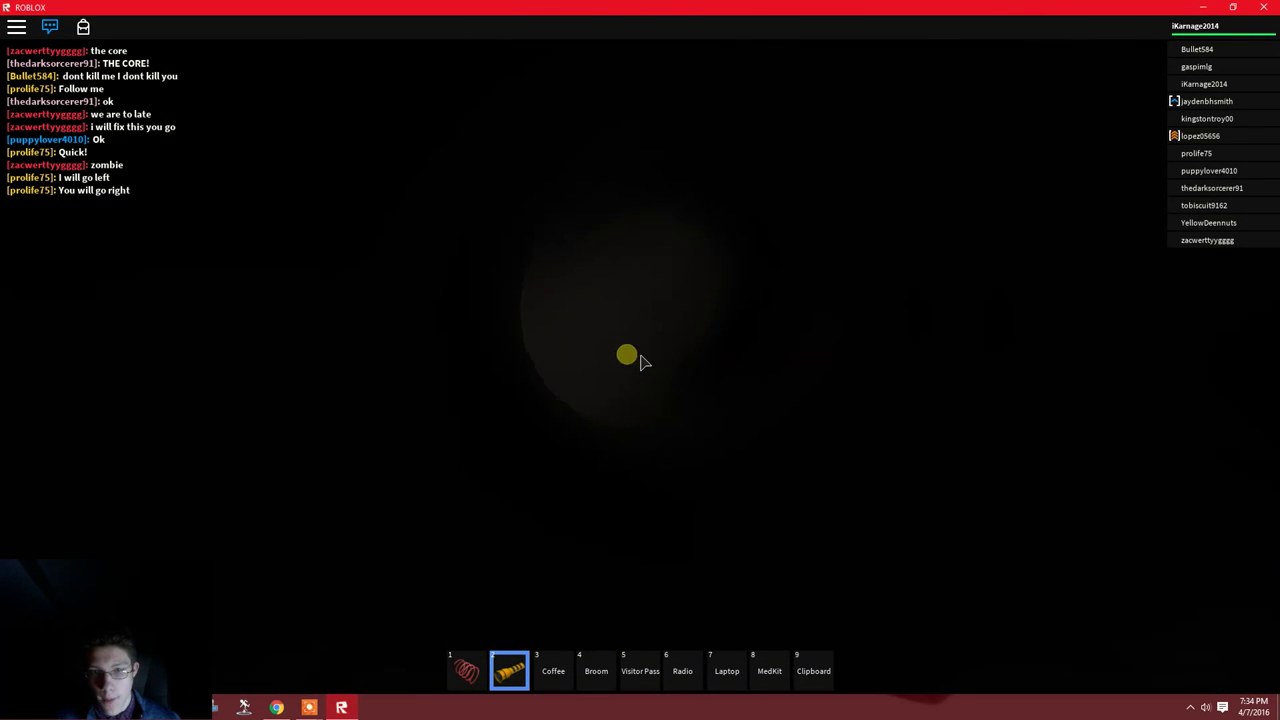
pyautogui.press('w')
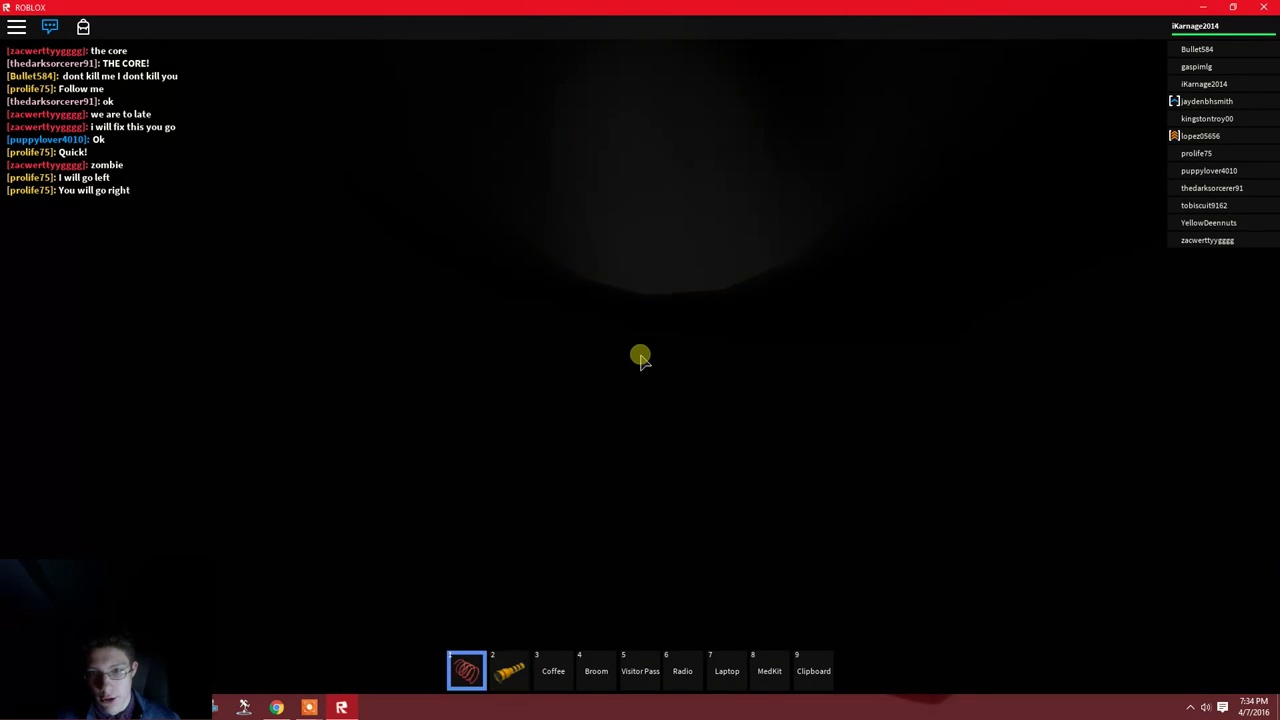
pyautogui.press('w')
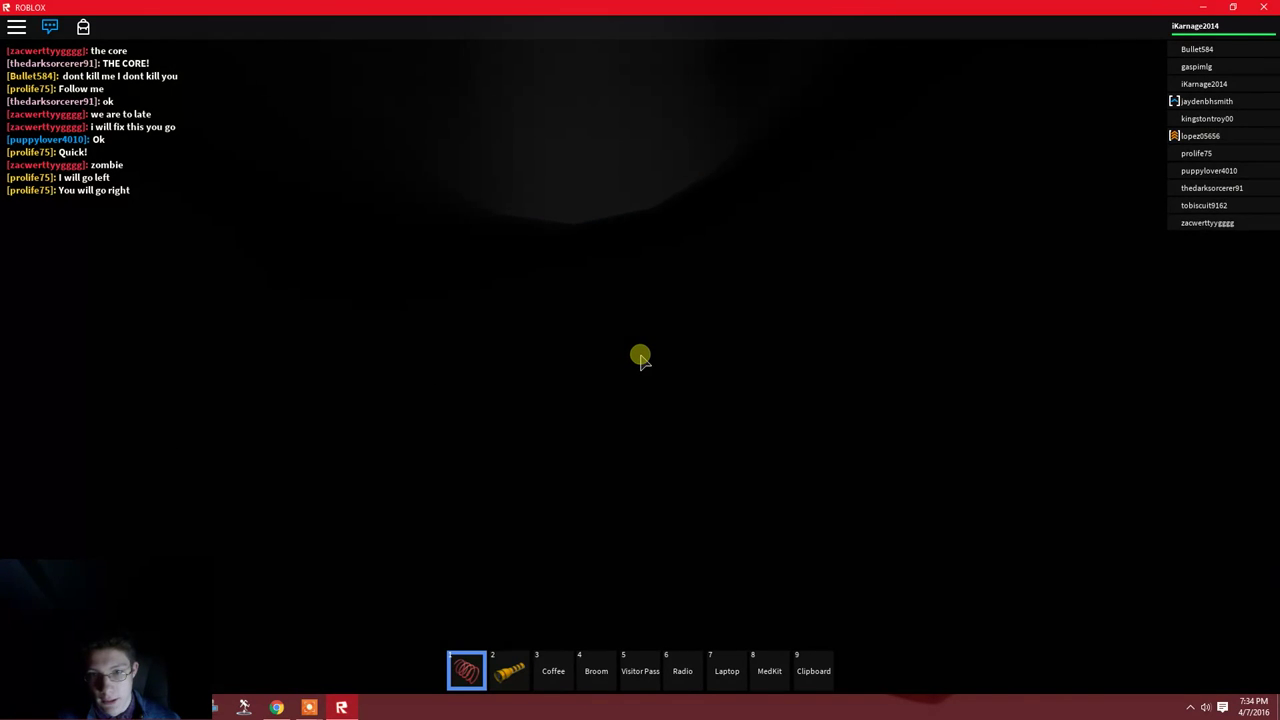
pyautogui.press('2')
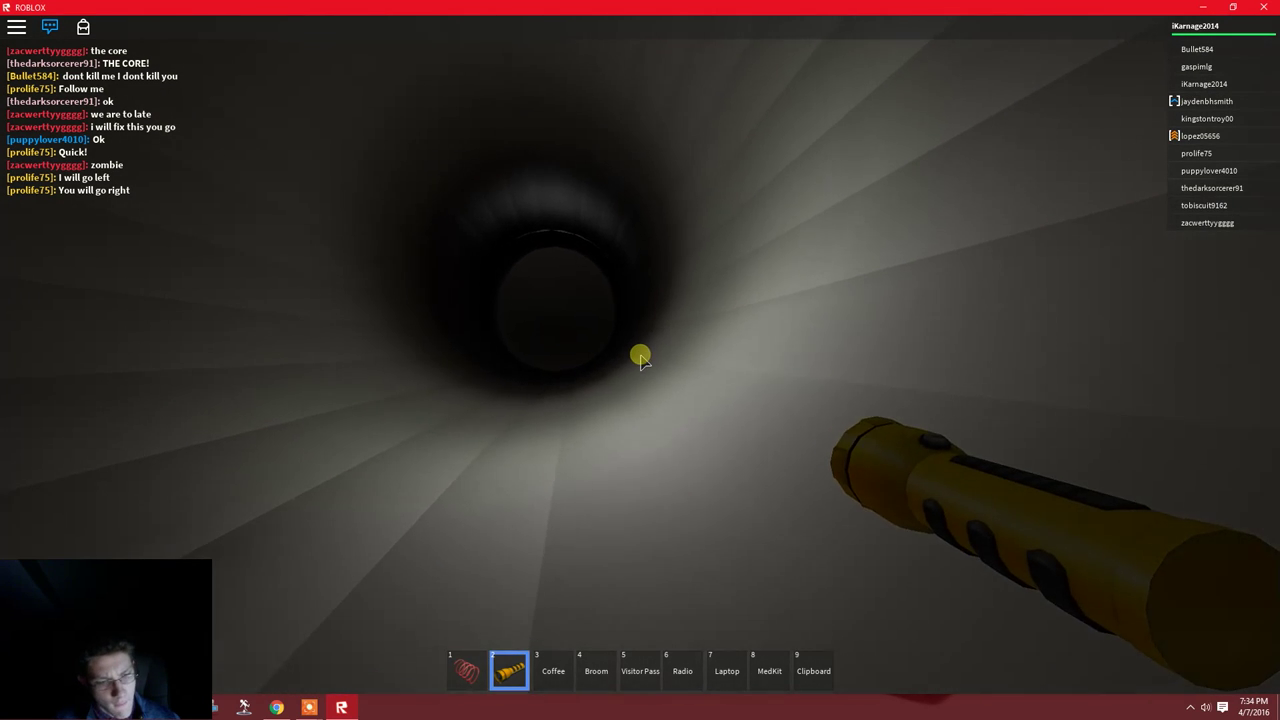
pyautogui.press('1')
pyautogui.press('w')
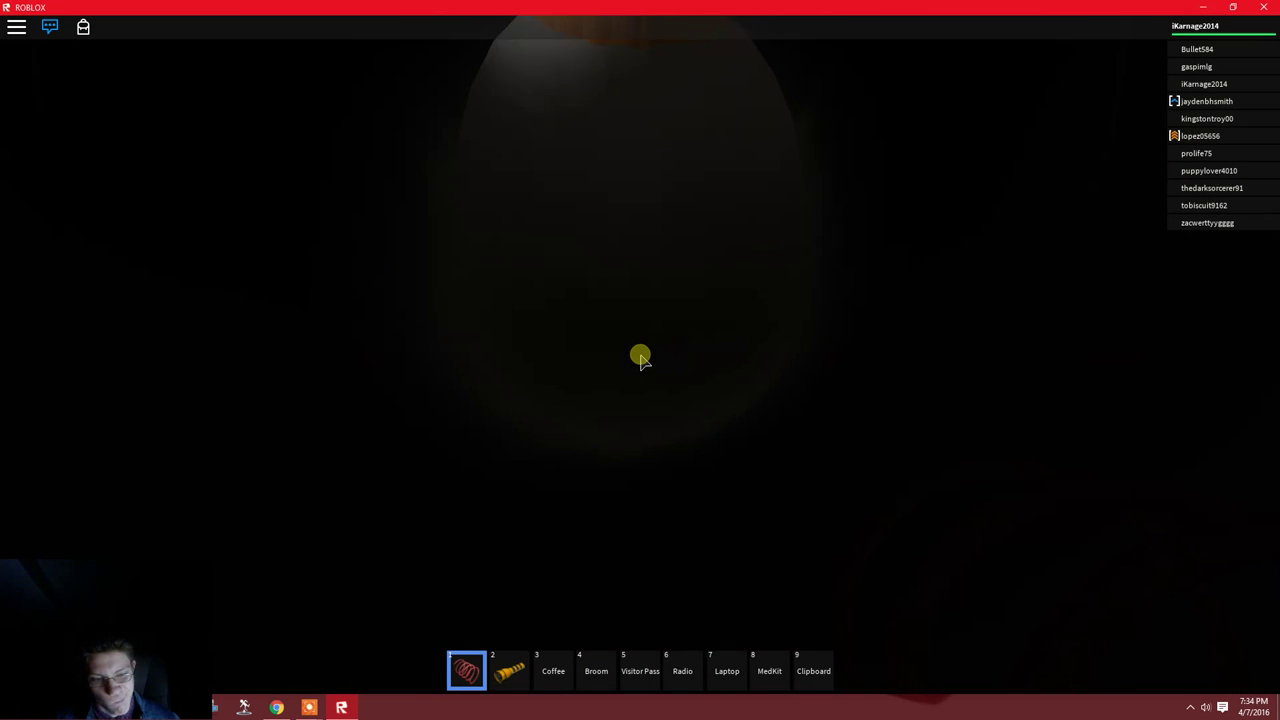
# Move through the tunnel toward the orange ring with the flashlight out.
pyautogui.press('w')
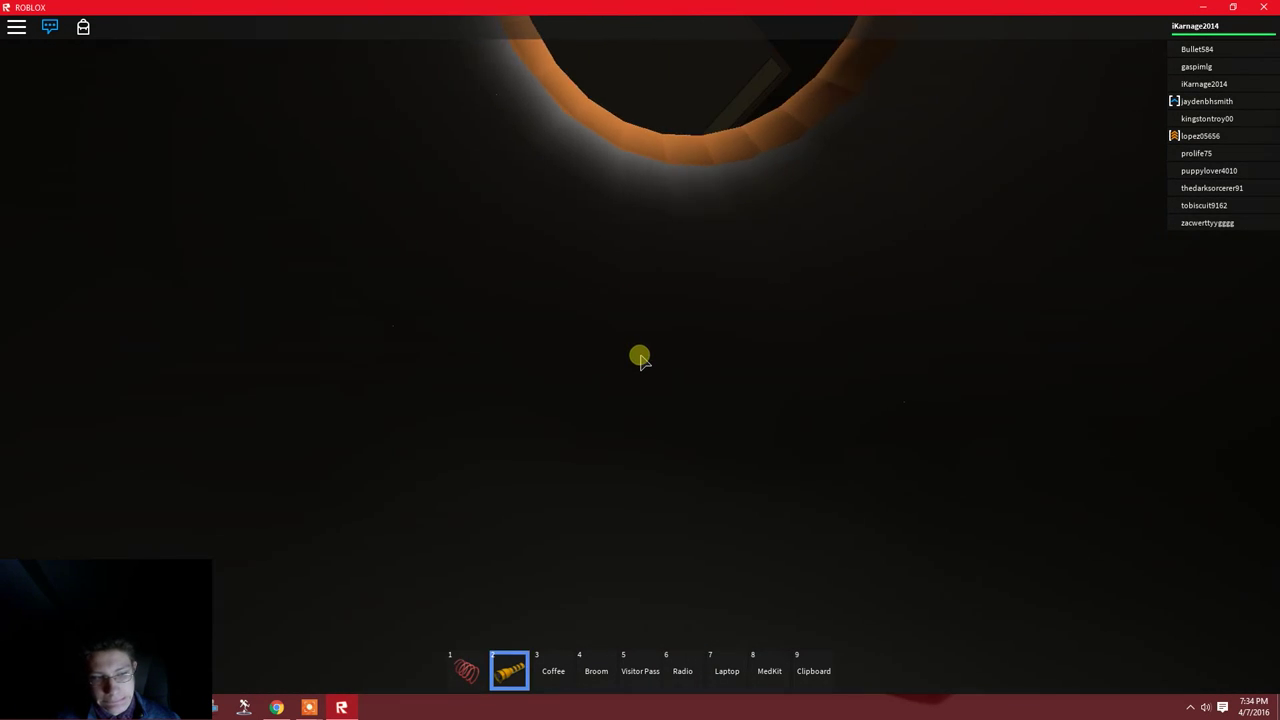
pyautogui.press('2')
pyautogui.press('w')
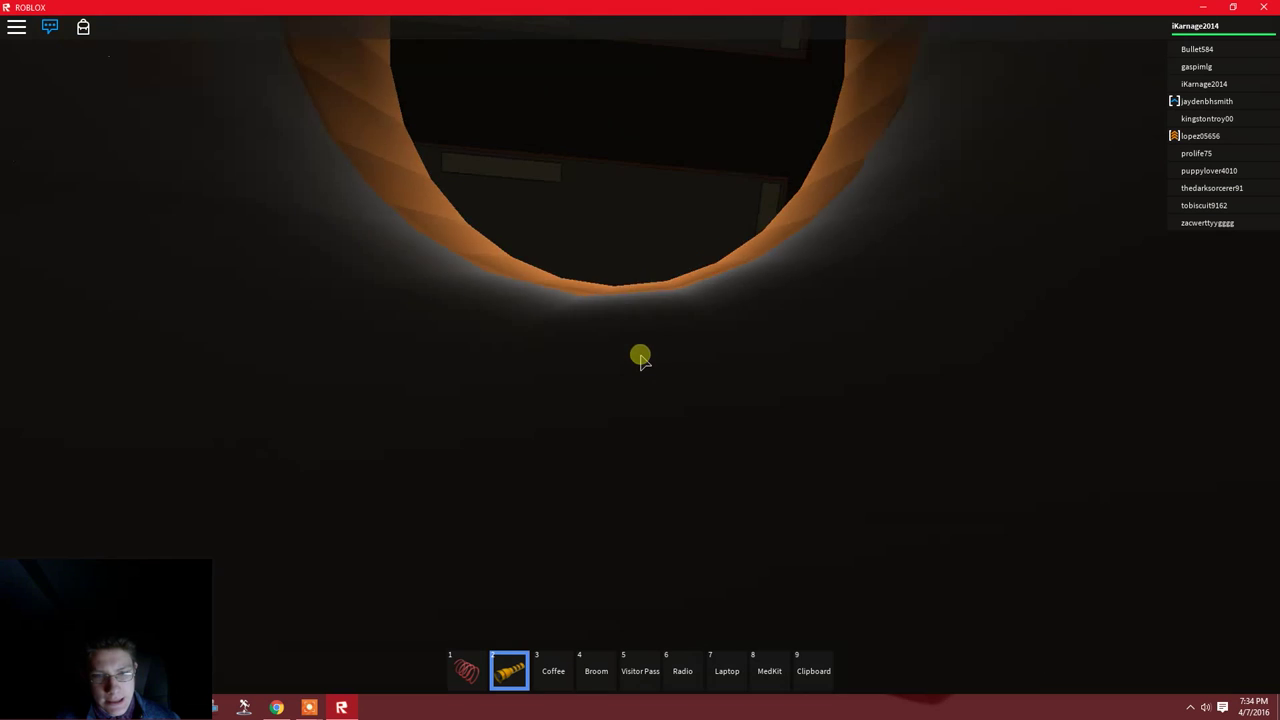
pyautogui.press('w')
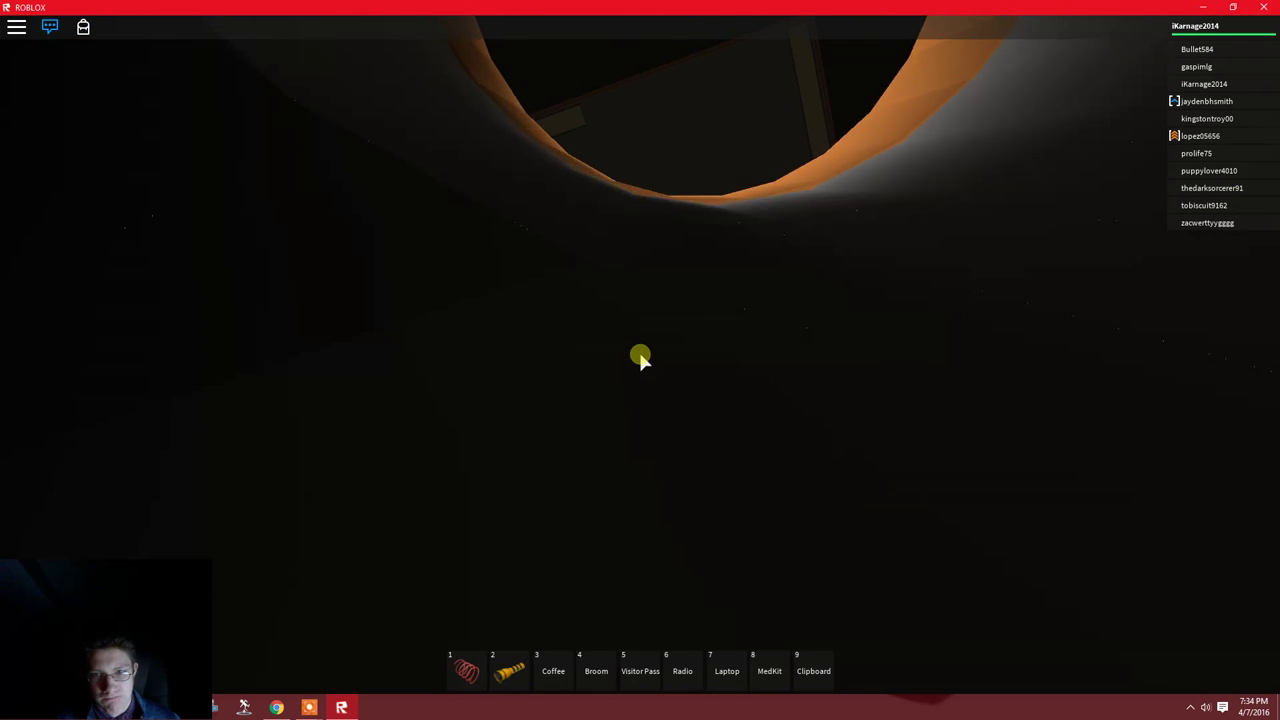
pyautogui.press('2')
pyautogui.press('w')
pyautogui.press('2')
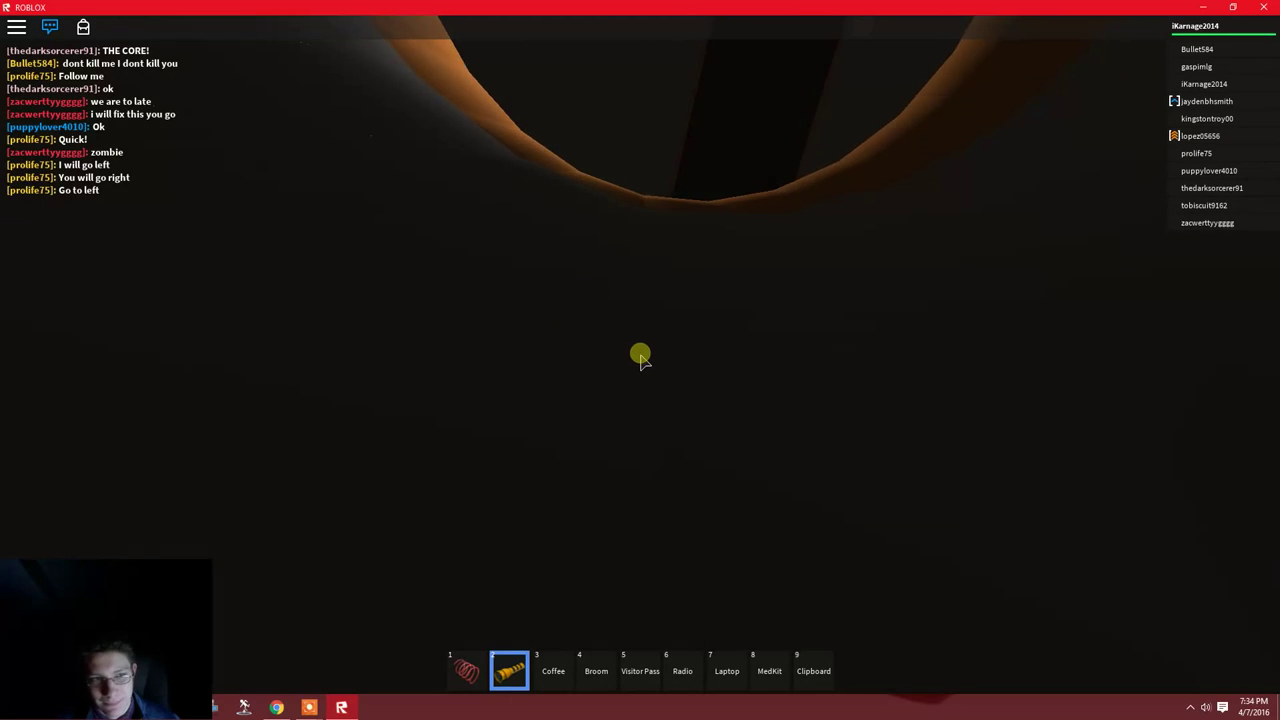
pyautogui.press('2')
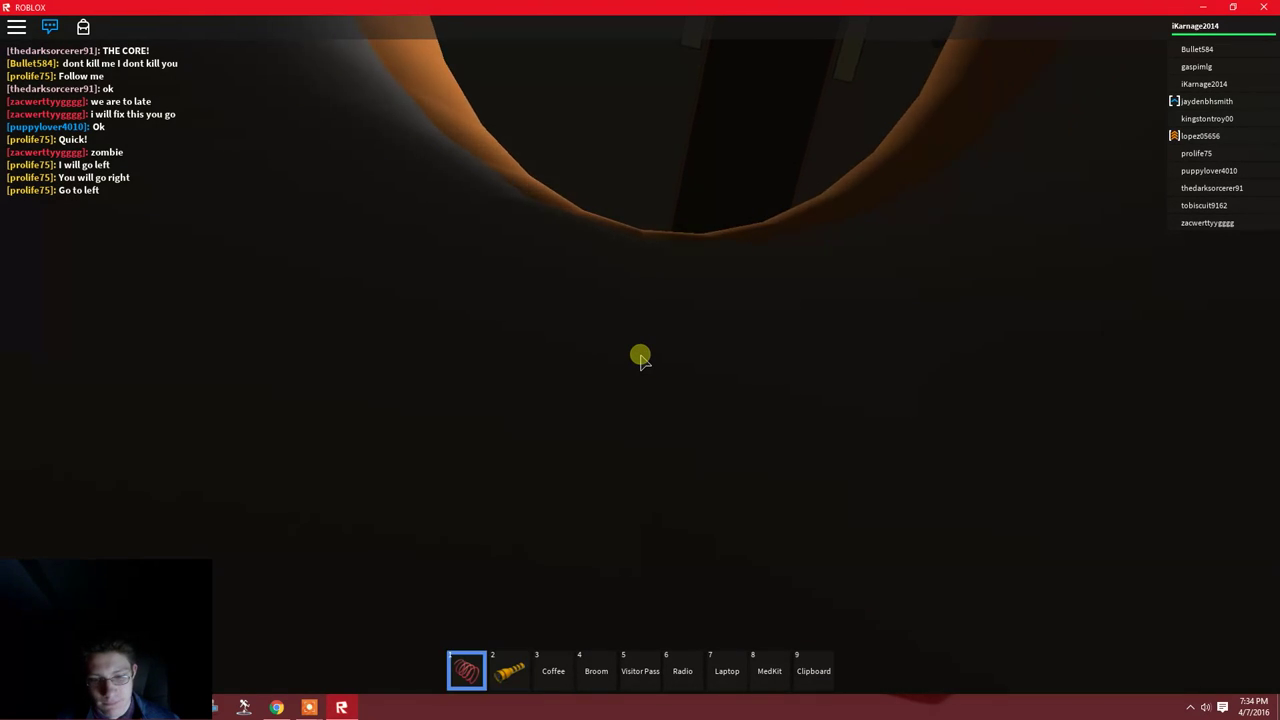
# Look up at the orange-rimmed shaft opening, then request a reset from the Esc menu.
pyautogui.press('w')
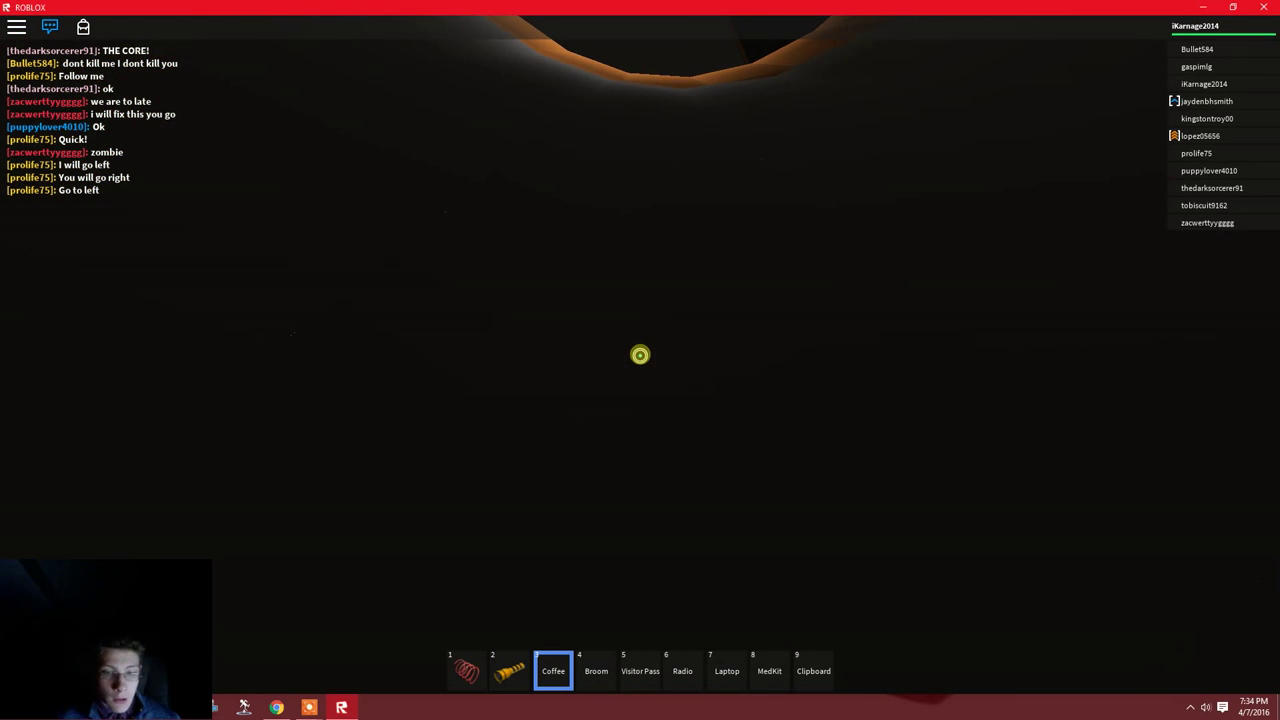
pyautogui.press('w')
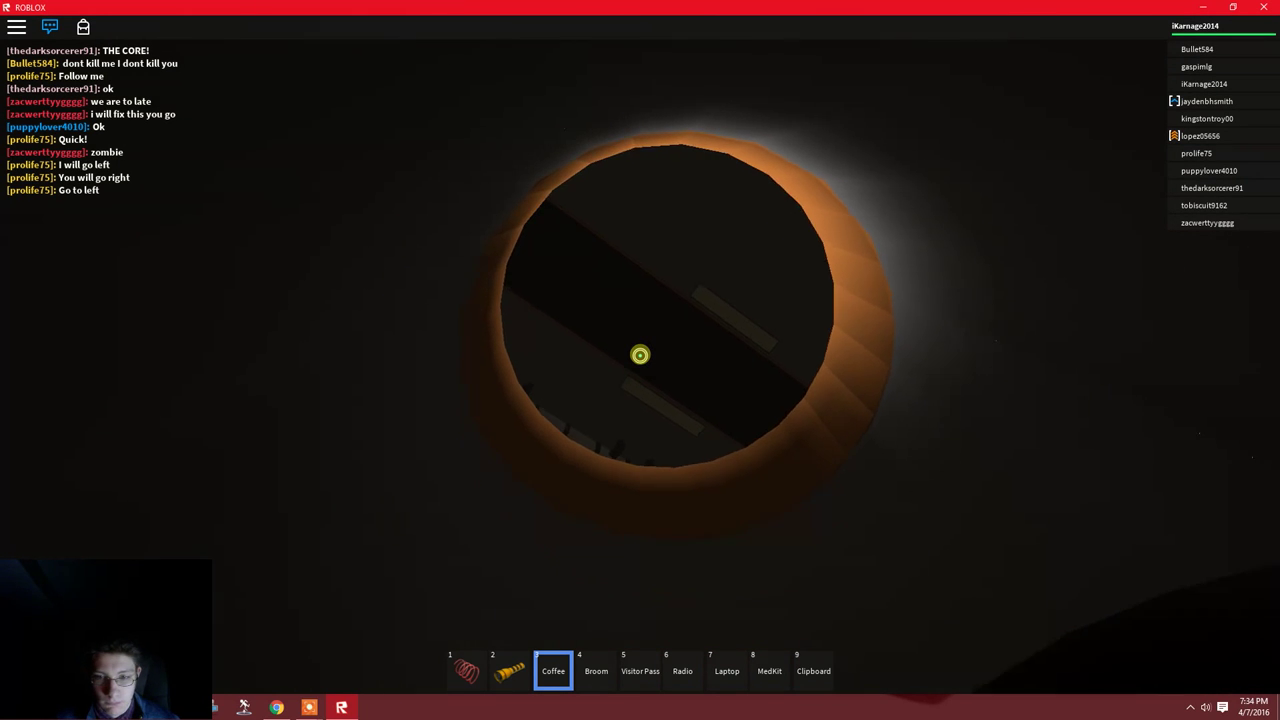
pyautogui.press('w')
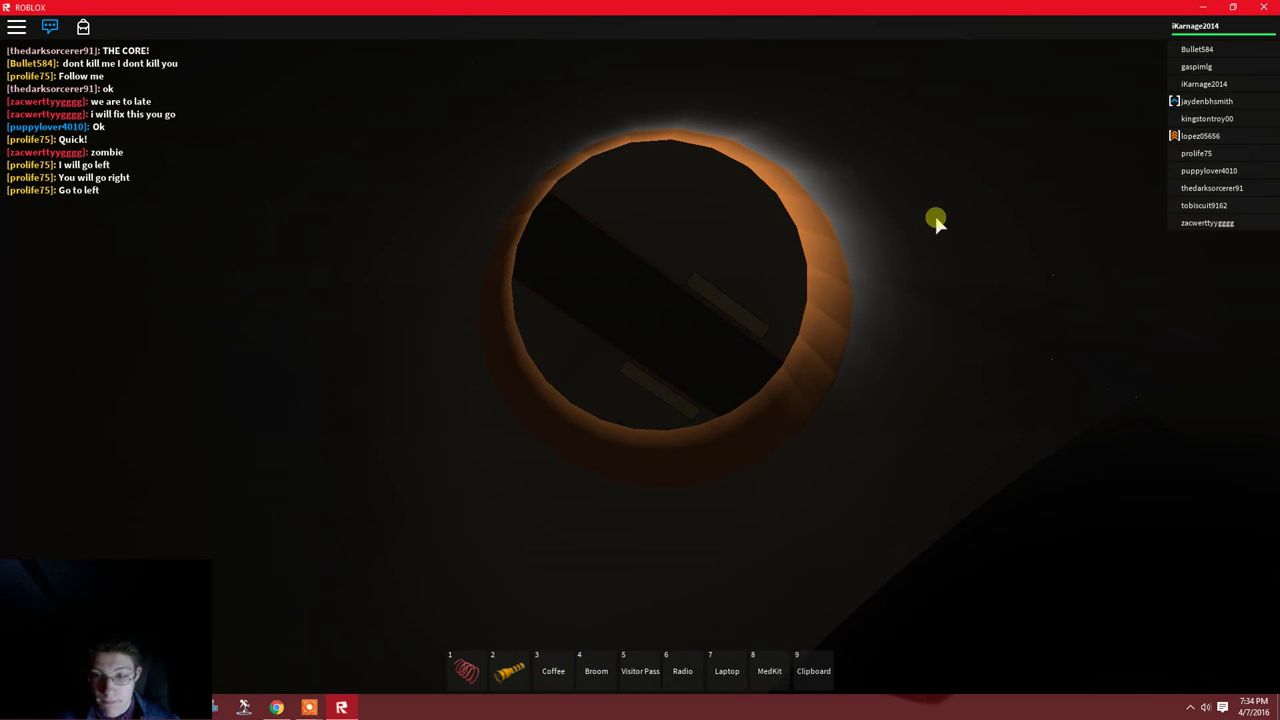
pyautogui.press('Escape')
pyautogui.press('r')
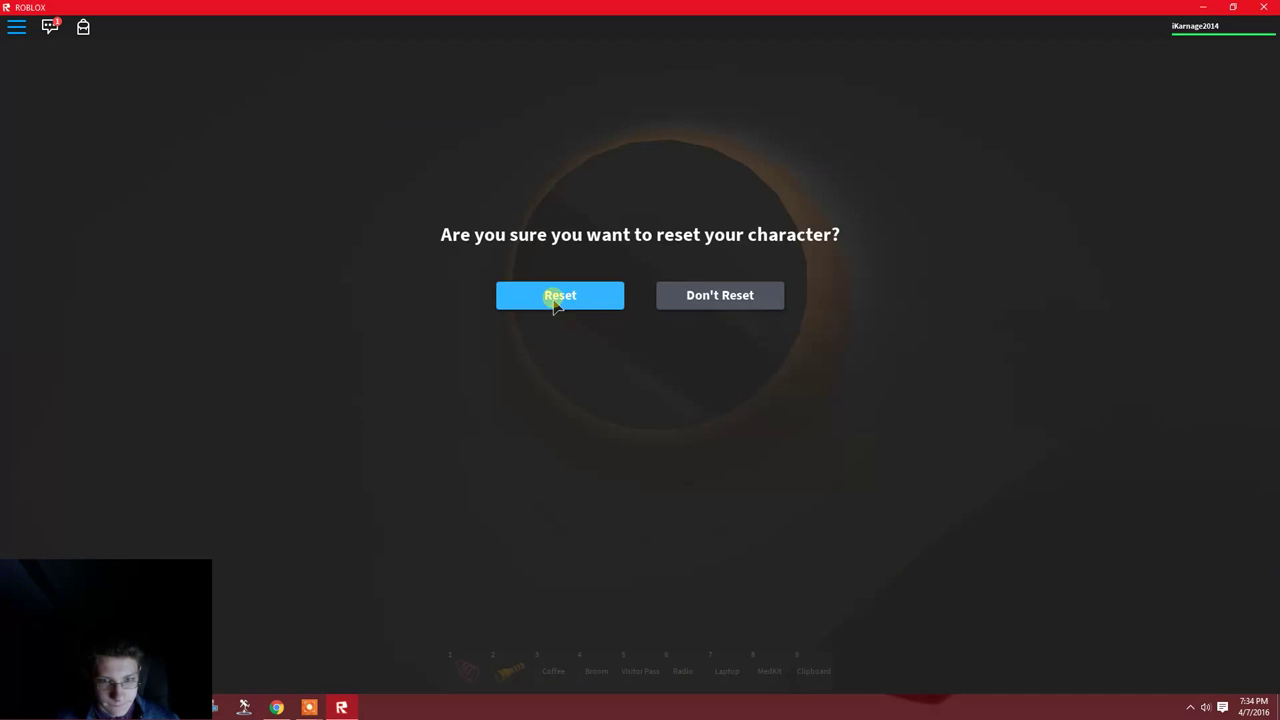
# Confirm the reset and respawn beside the spawn pad in the white-tiled hub.
pyautogui.click(550, 300)
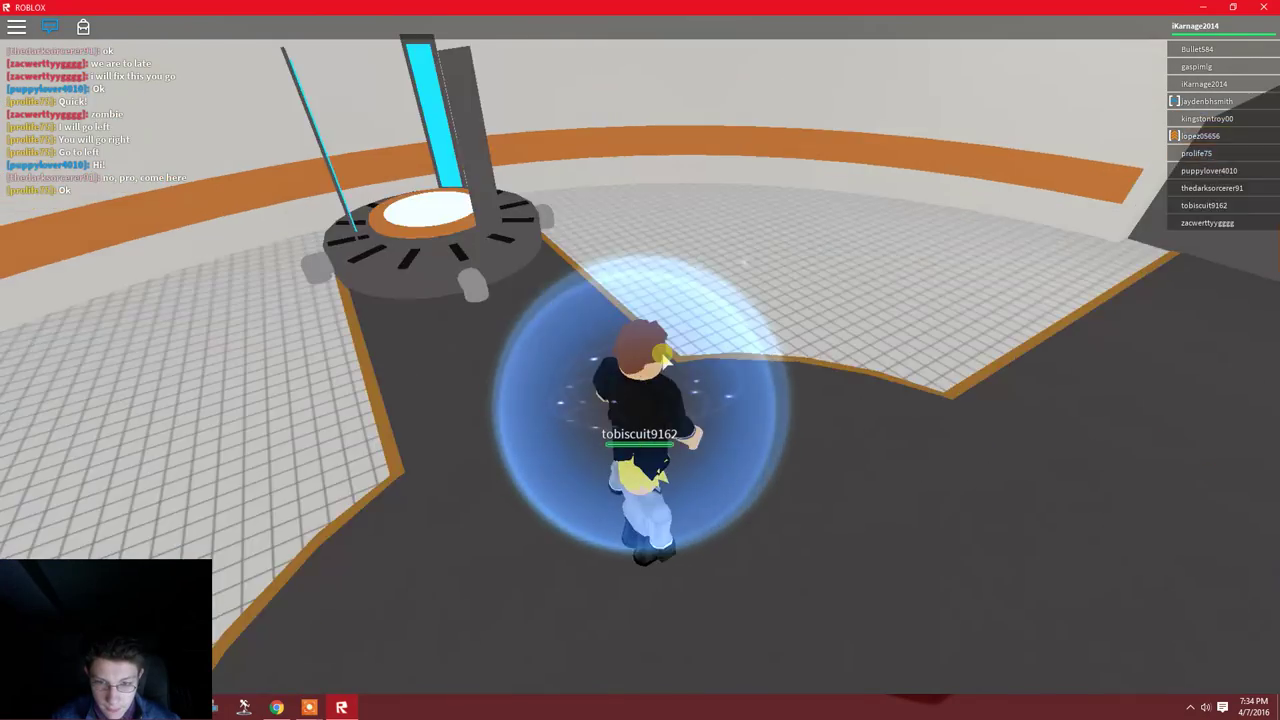
pyautogui.scroll(3, 662, 360)
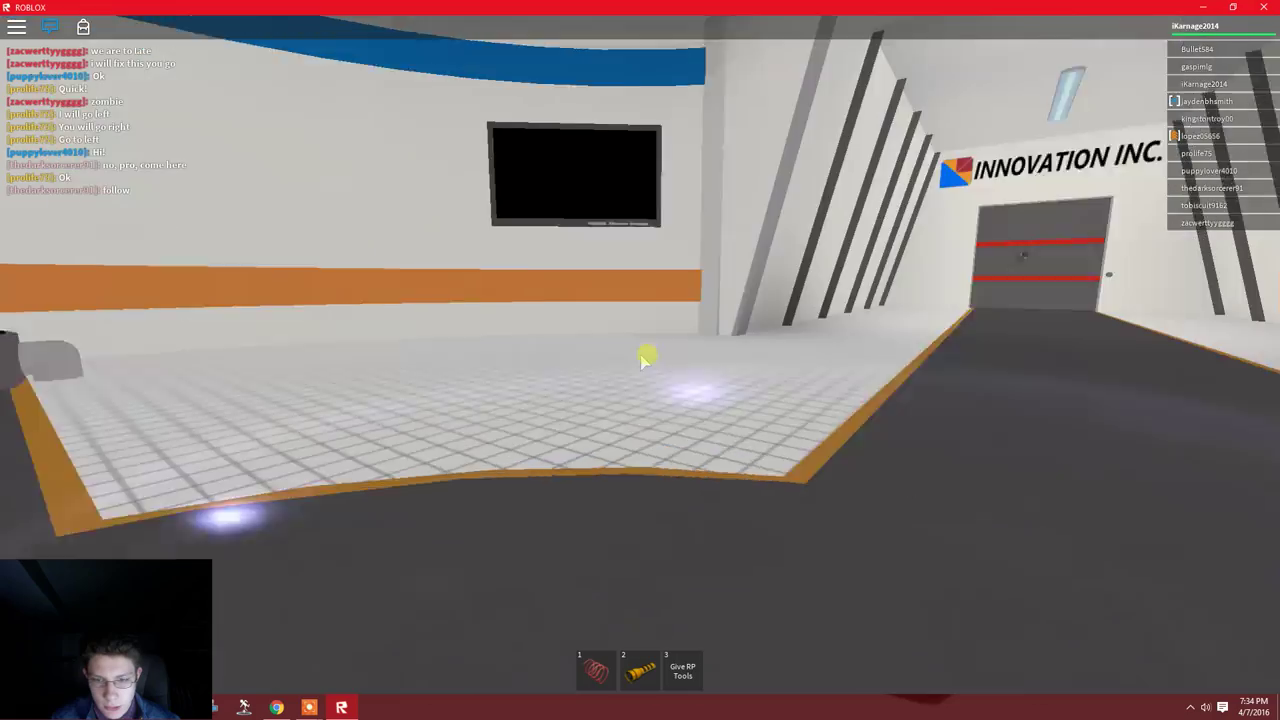
pyautogui.scroll(-3, 640, 354)
# Equip the coil and walk along the curved blue corridor toward the next opening.
pyautogui.press('1')
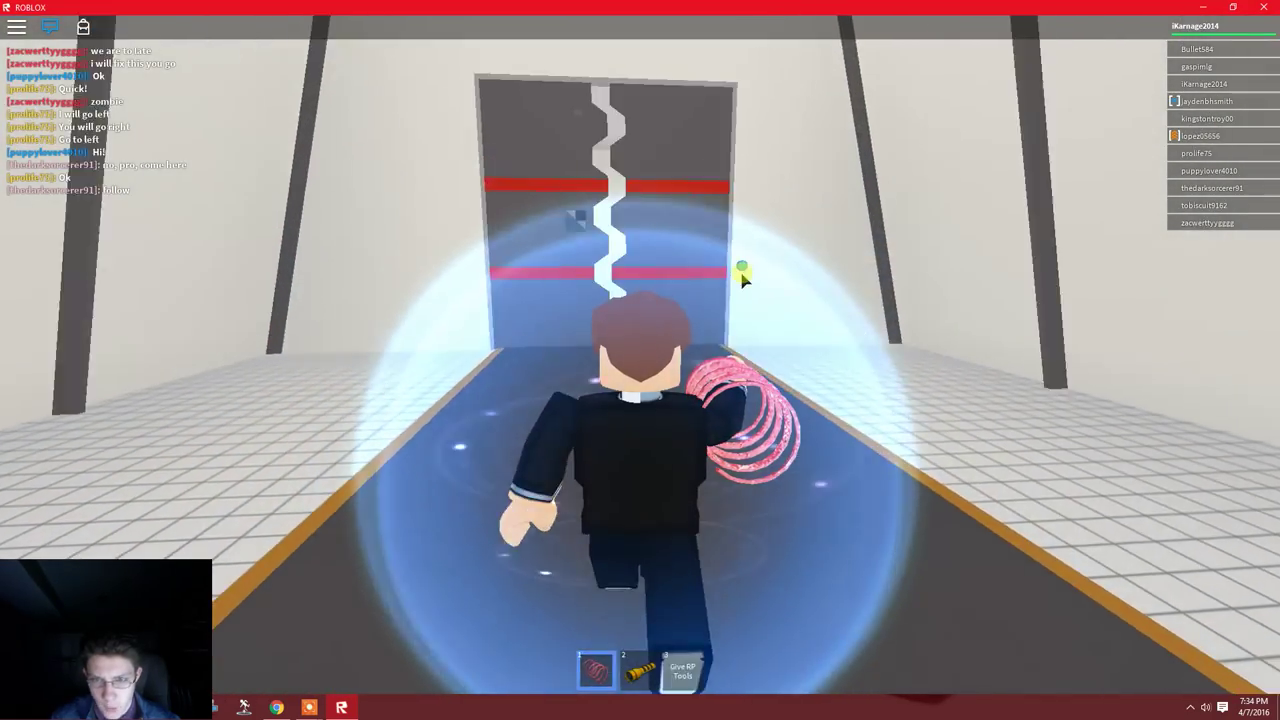
pyautogui.scroll(3, 640, 360)
pyautogui.press('w')
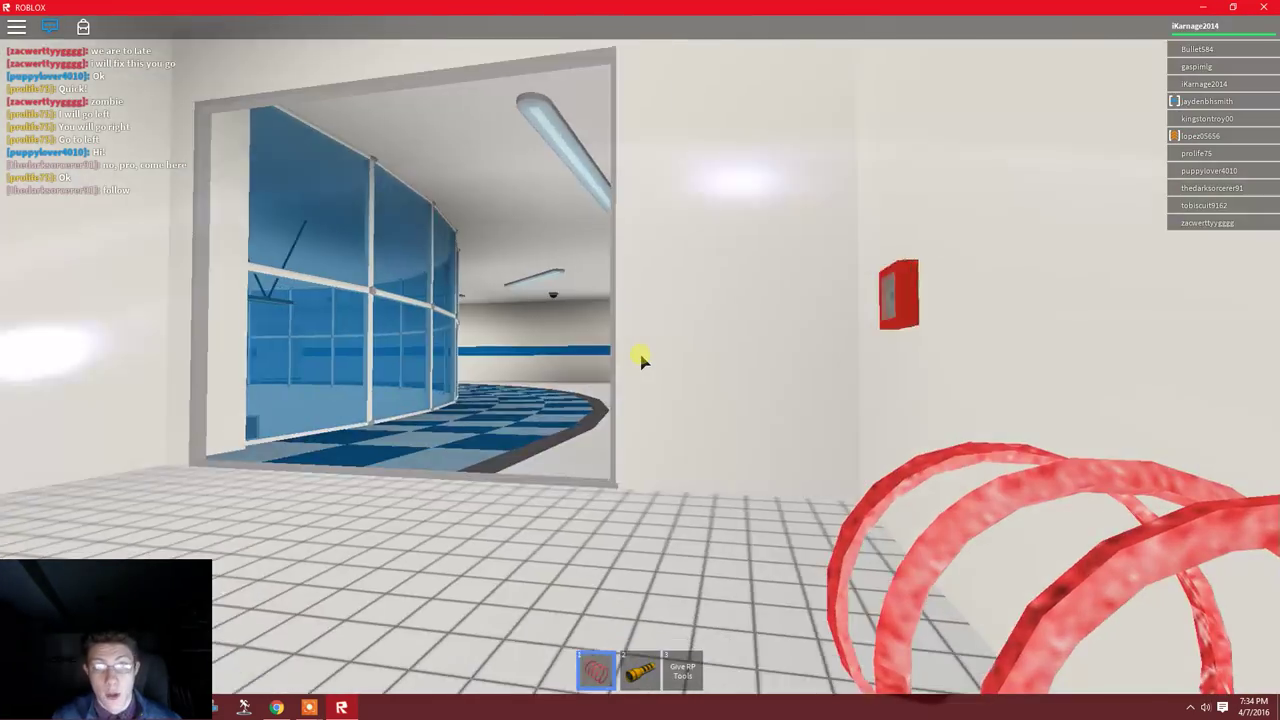
pyautogui.press('w')
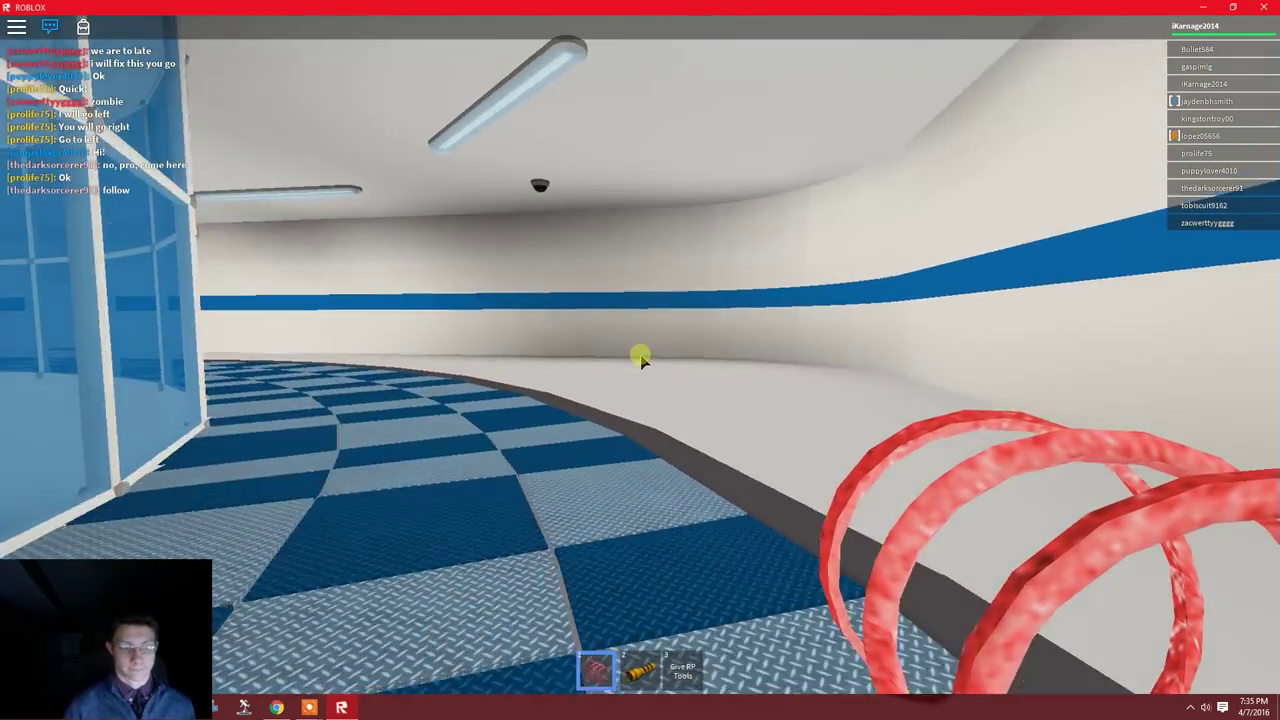
pyautogui.press('w')
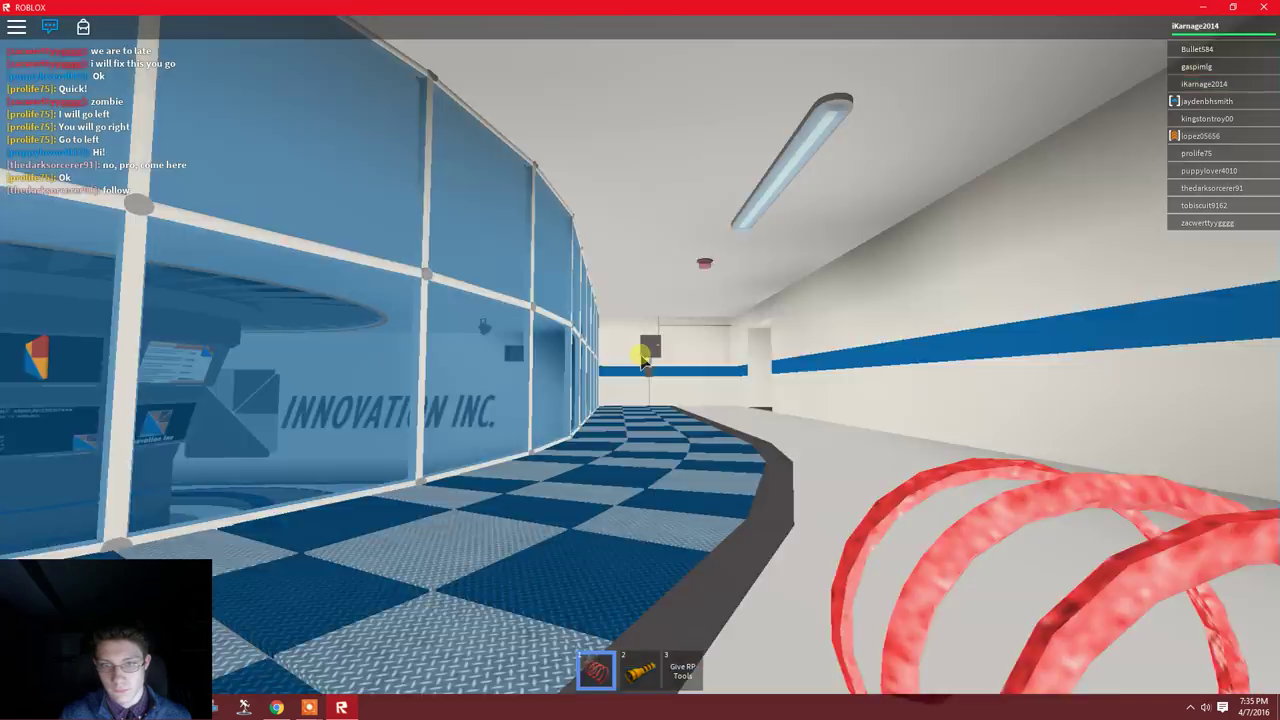
pyautogui.press('w')
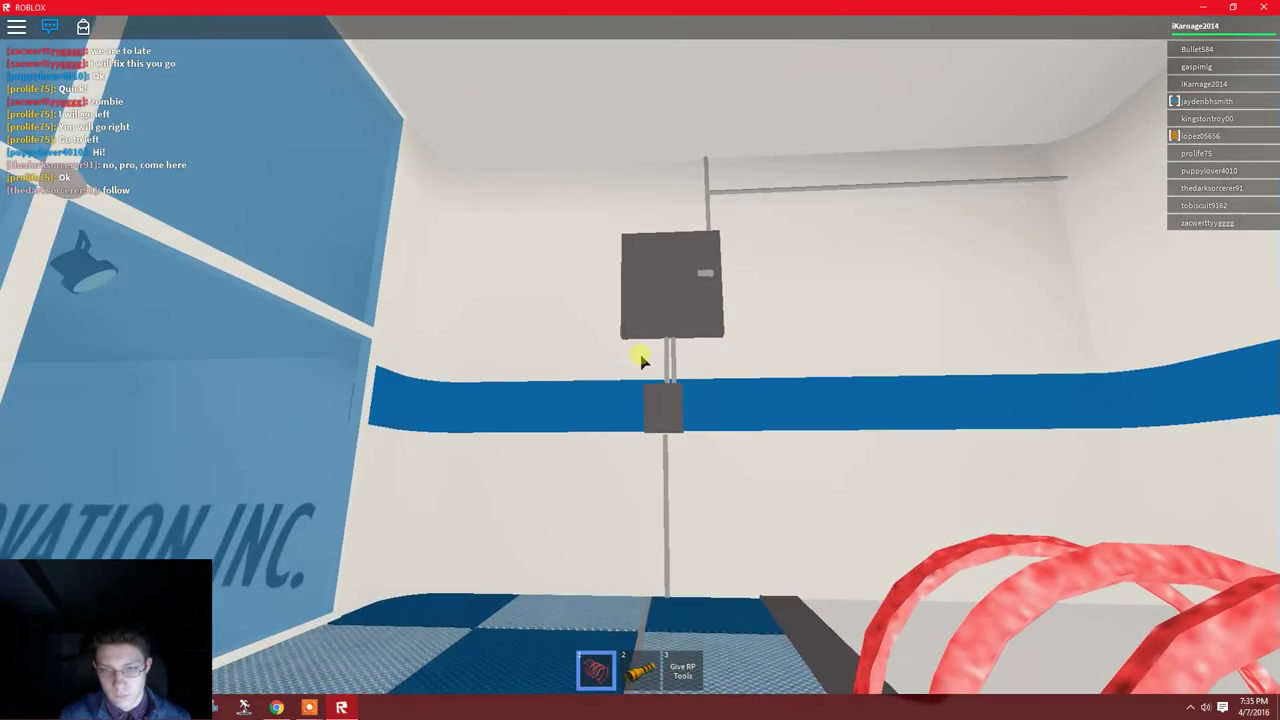
pyautogui.press('w')
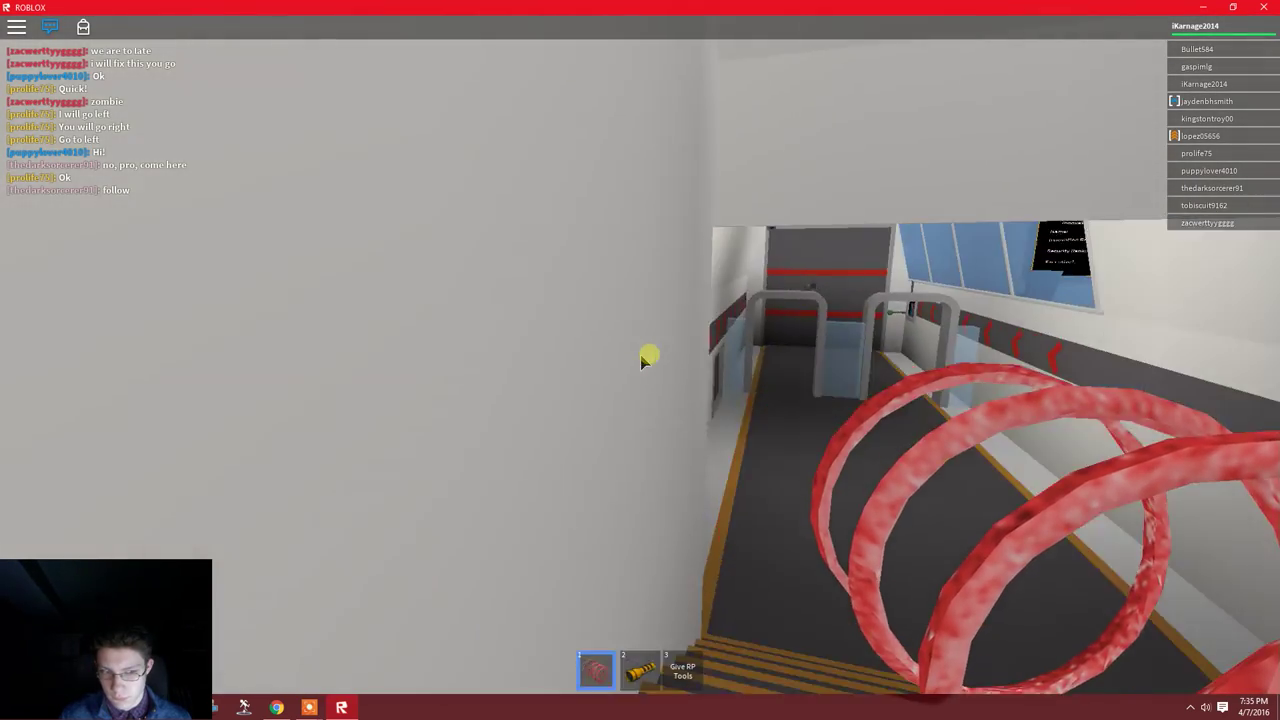
# Cross the kiosk hall to the Innovation SCIENCE Shop teleport pad and choose a destination.
pyautogui.press('w')
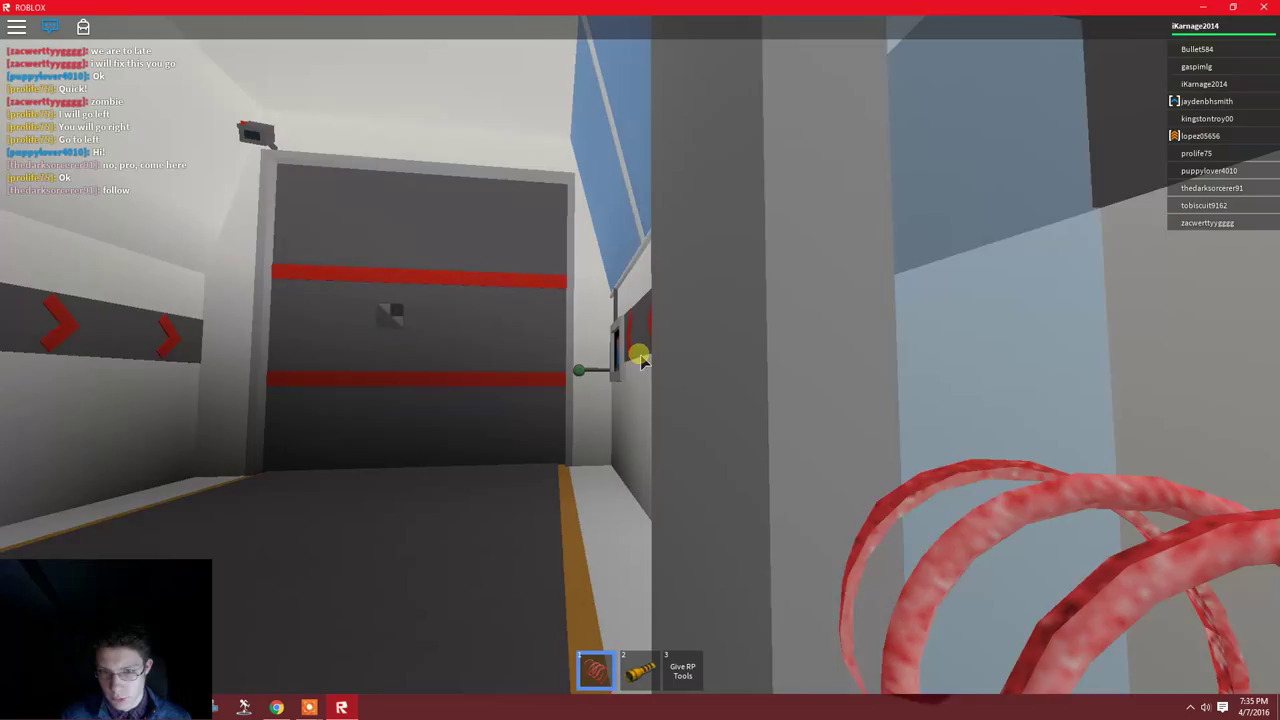
pyautogui.press('w')
pyautogui.press('w')
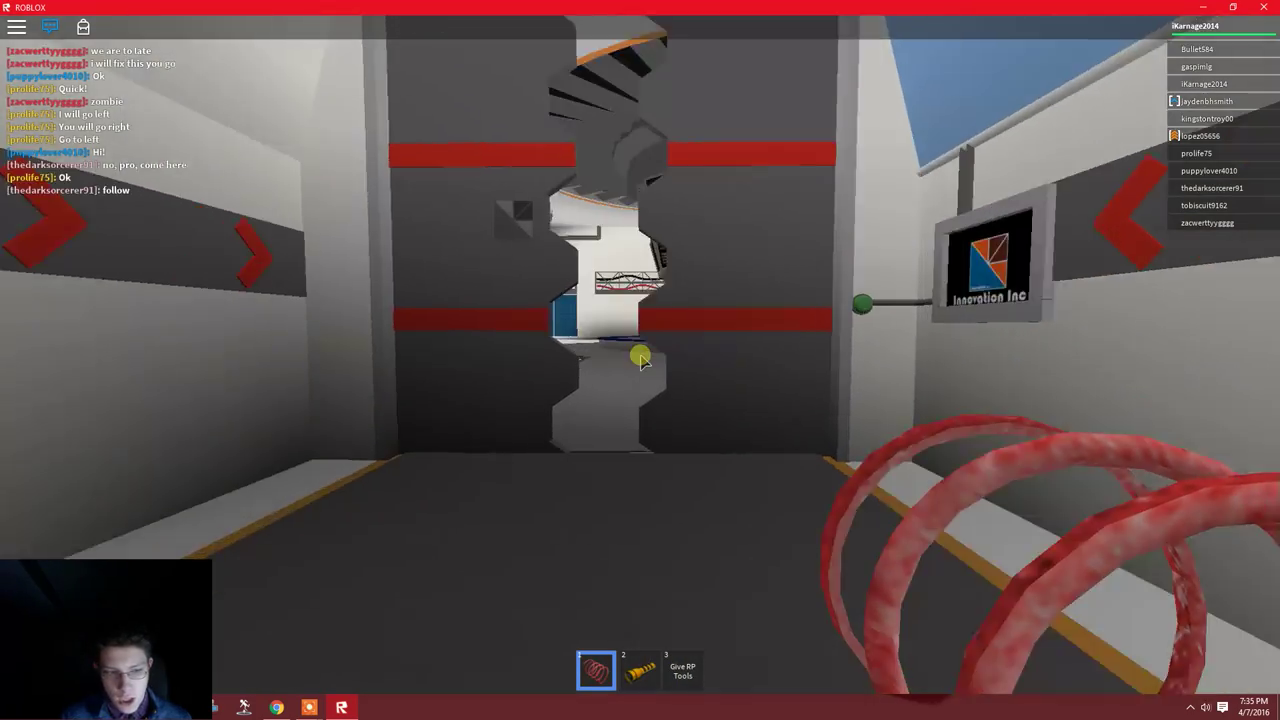
pyautogui.press('w')
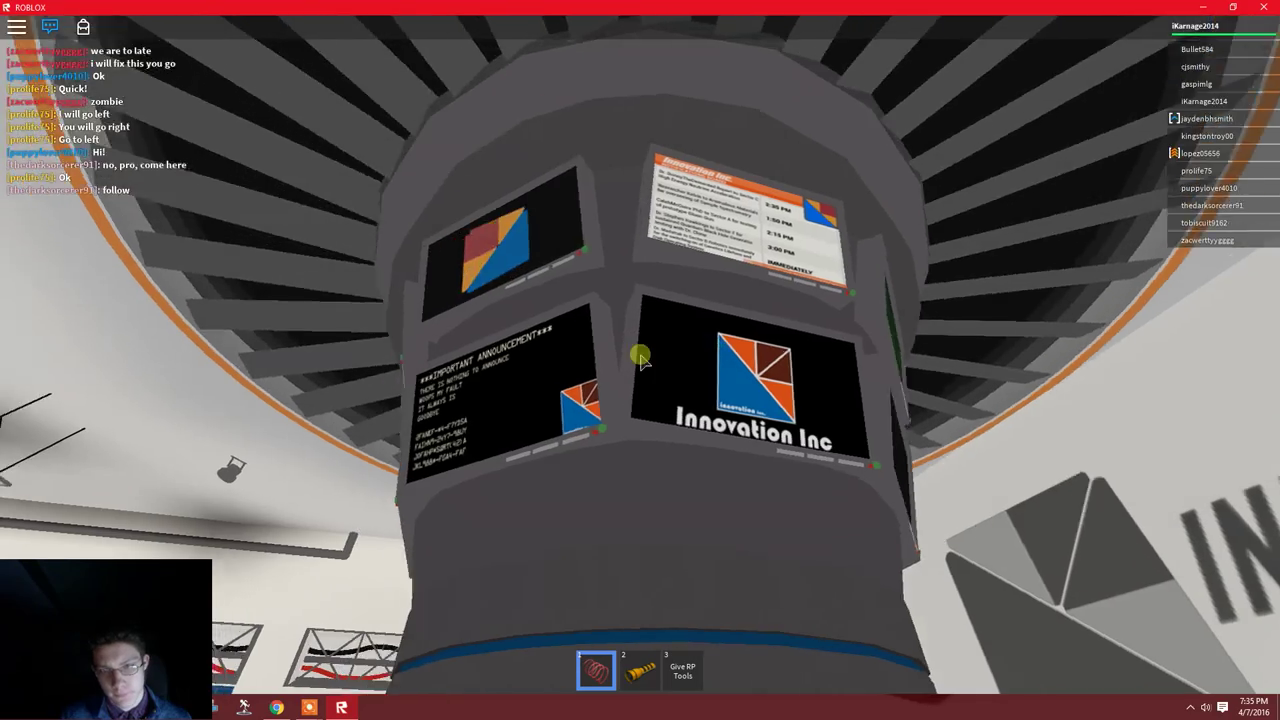
pyautogui.press('w')
pyautogui.press('w')
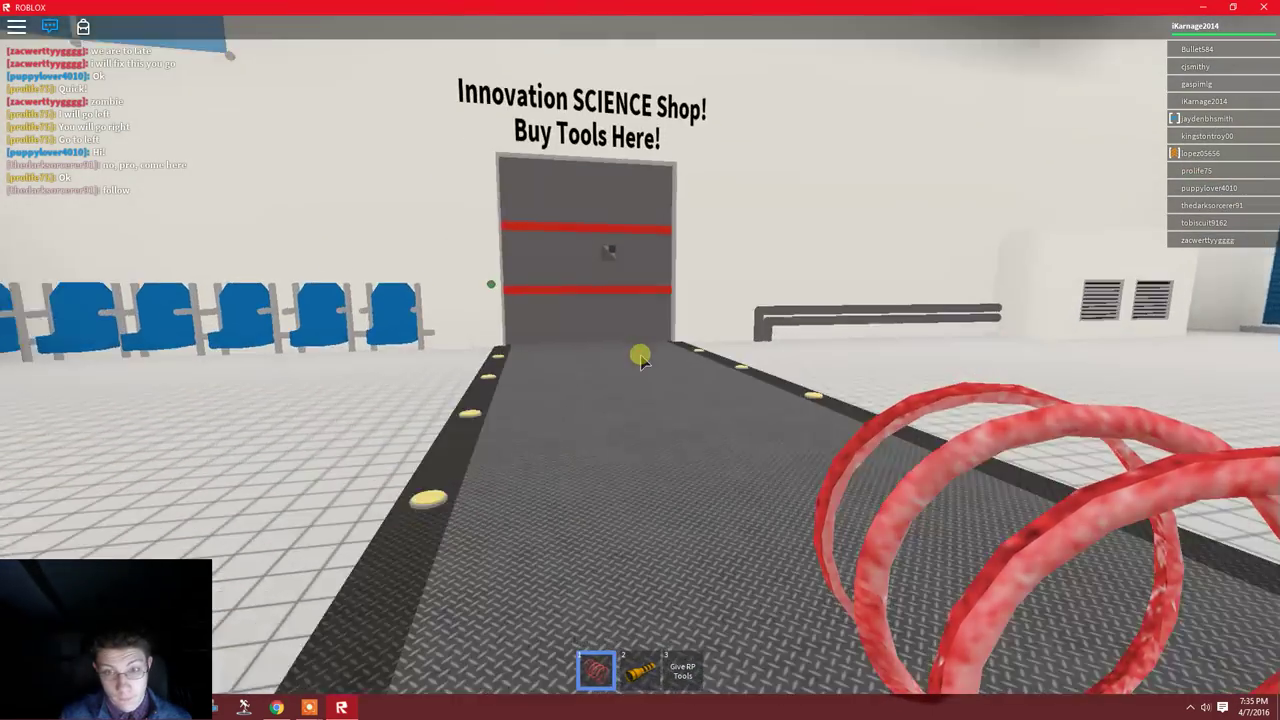
pyautogui.press('w')
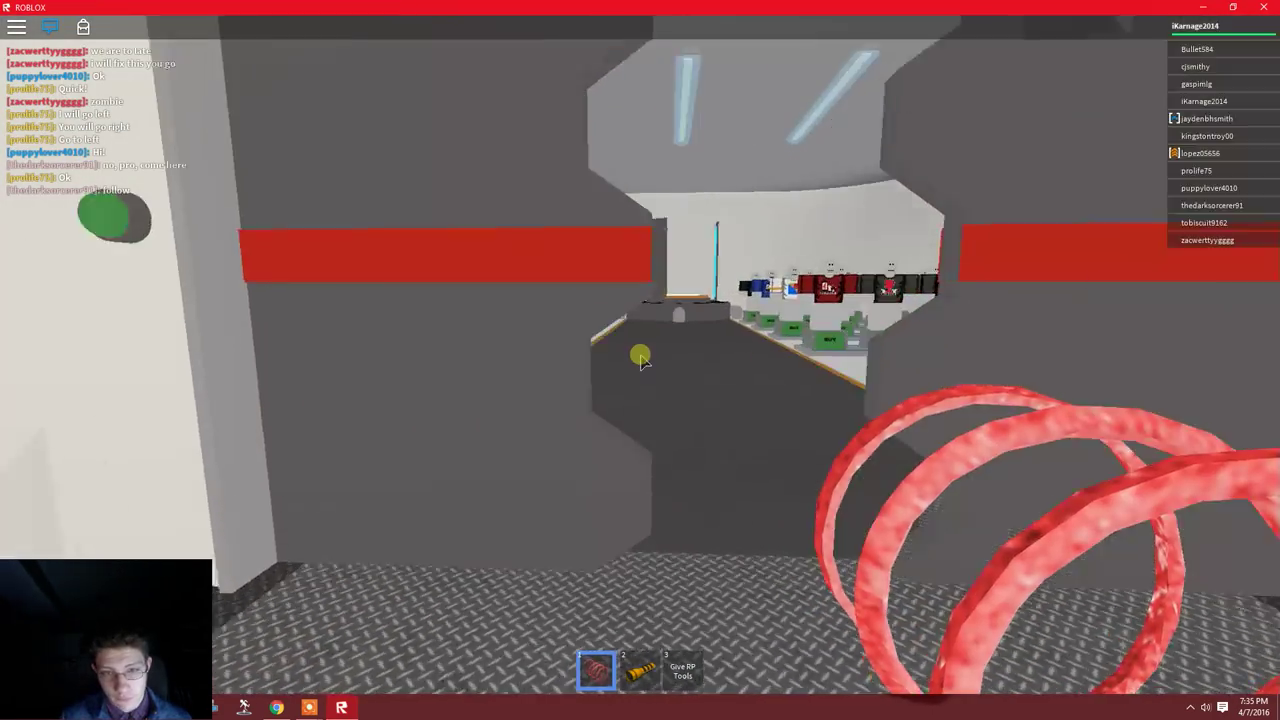
pyautogui.scroll(-5, 640, 358)
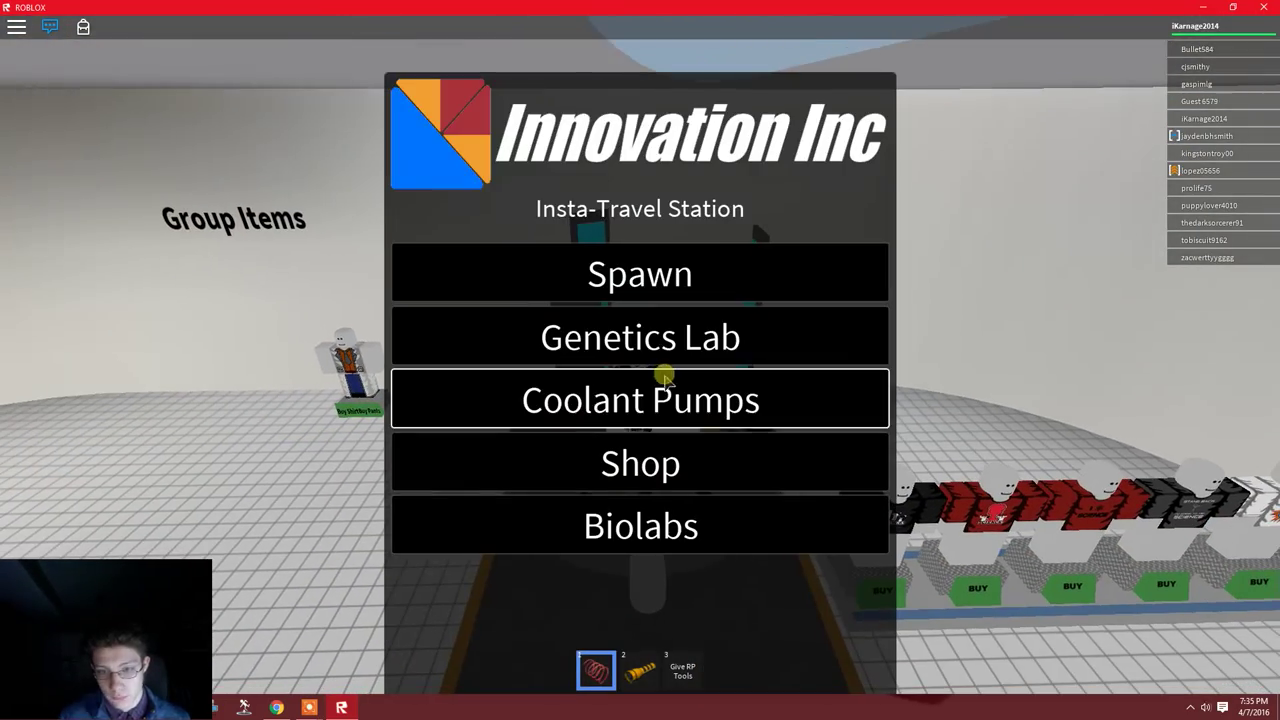
pyautogui.click(740, 347)
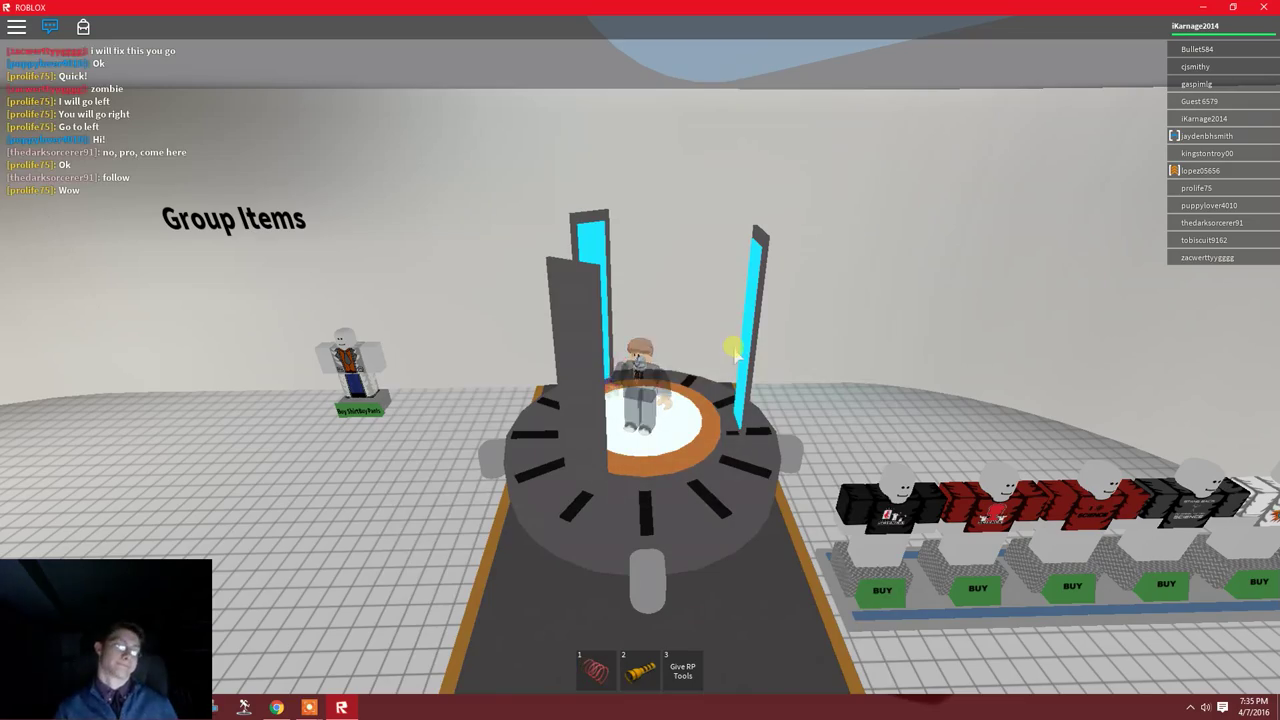
pyautogui.scroll(5, 640, 358)
# Equip the coil, cross the dark lab, and step into the green teleporter tube.
pyautogui.press('1')
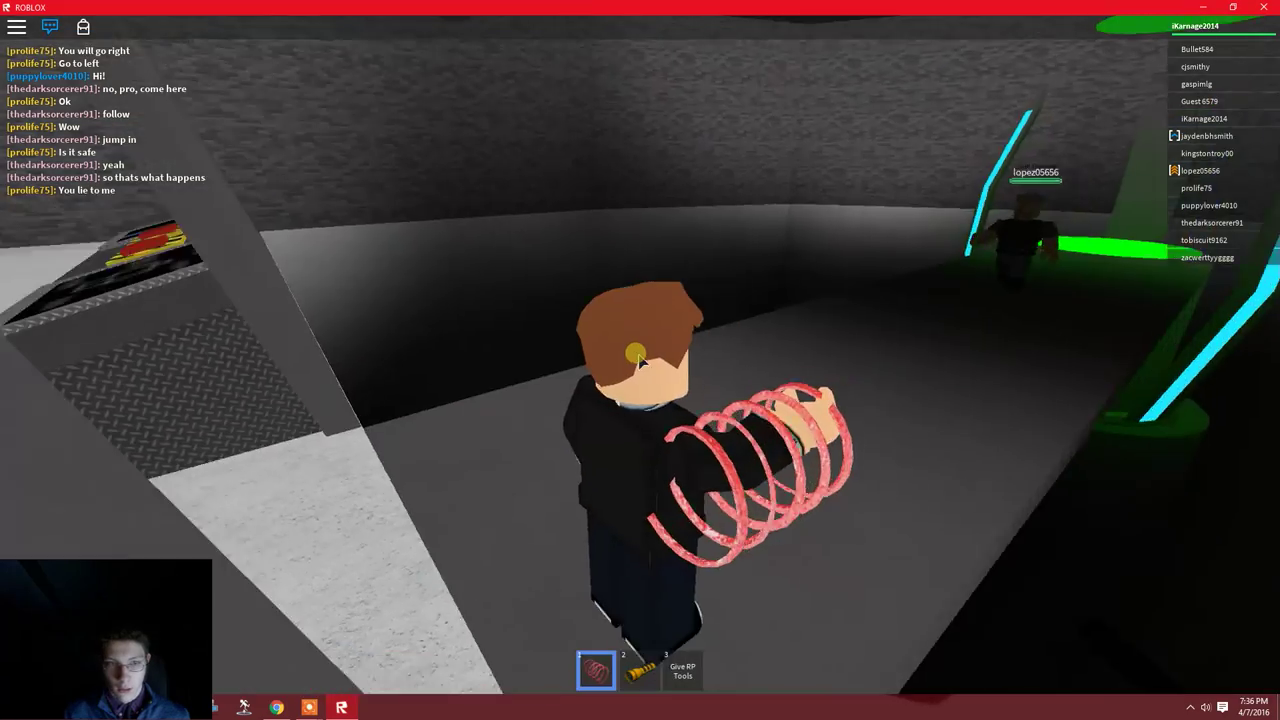
pyautogui.scroll(5, 640, 360)
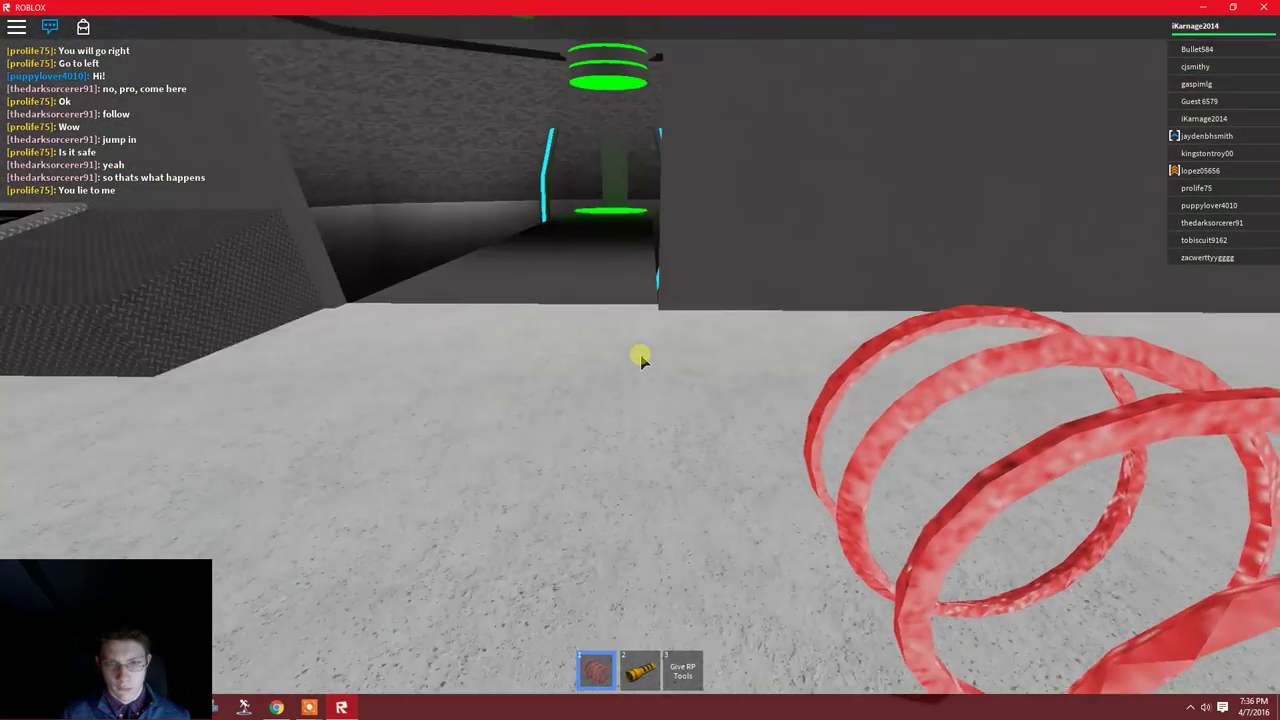
pyautogui.scroll(-5, 640, 358)
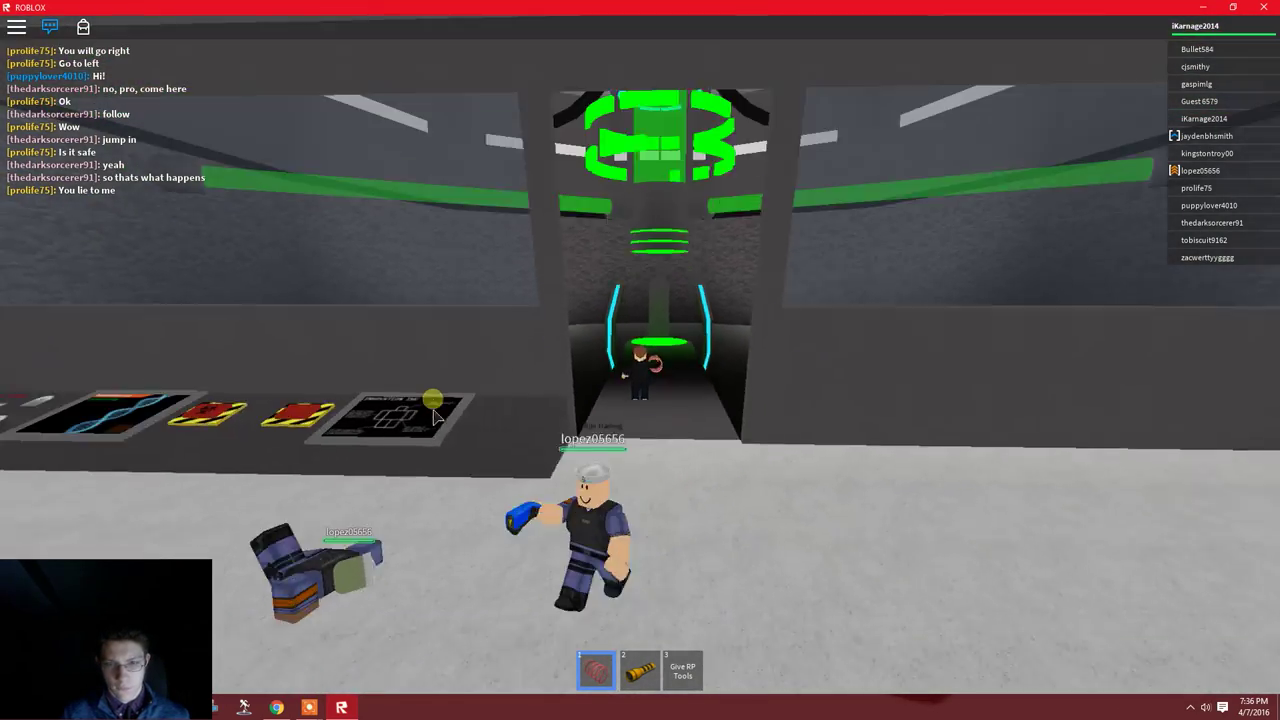
pyautogui.scroll(4, 430, 412)
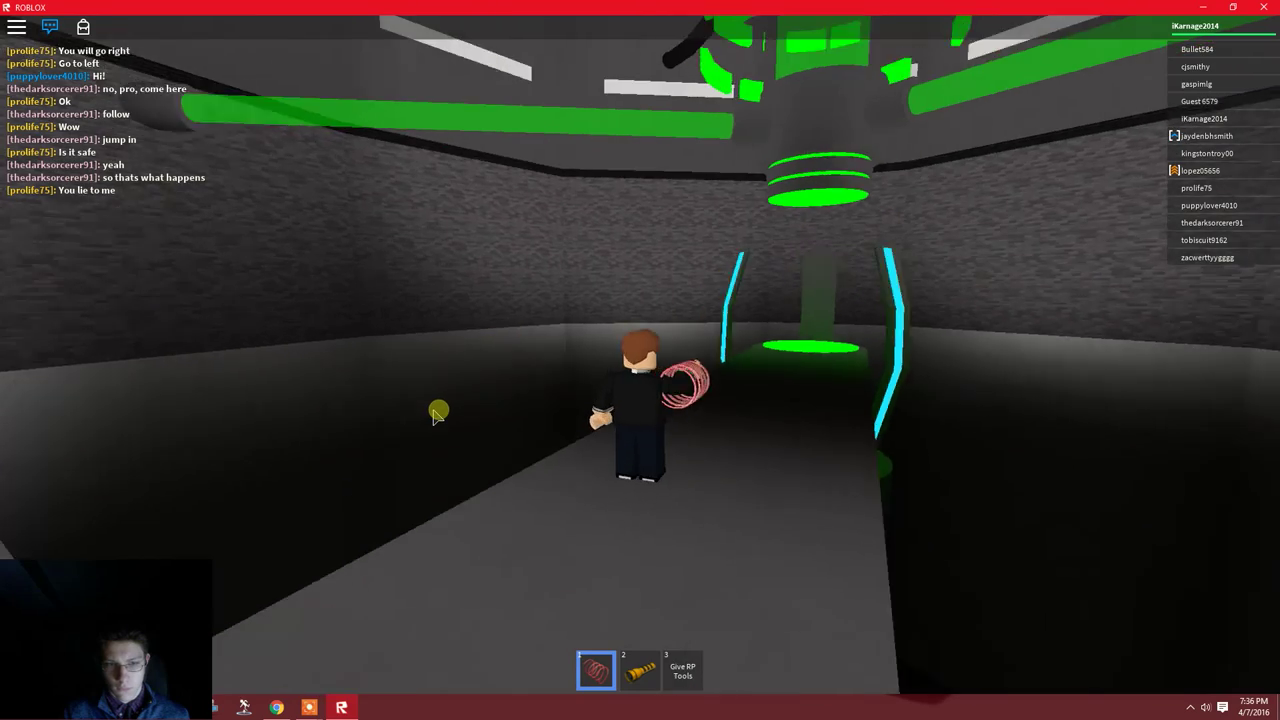
pyautogui.scroll(-5, 430, 412)
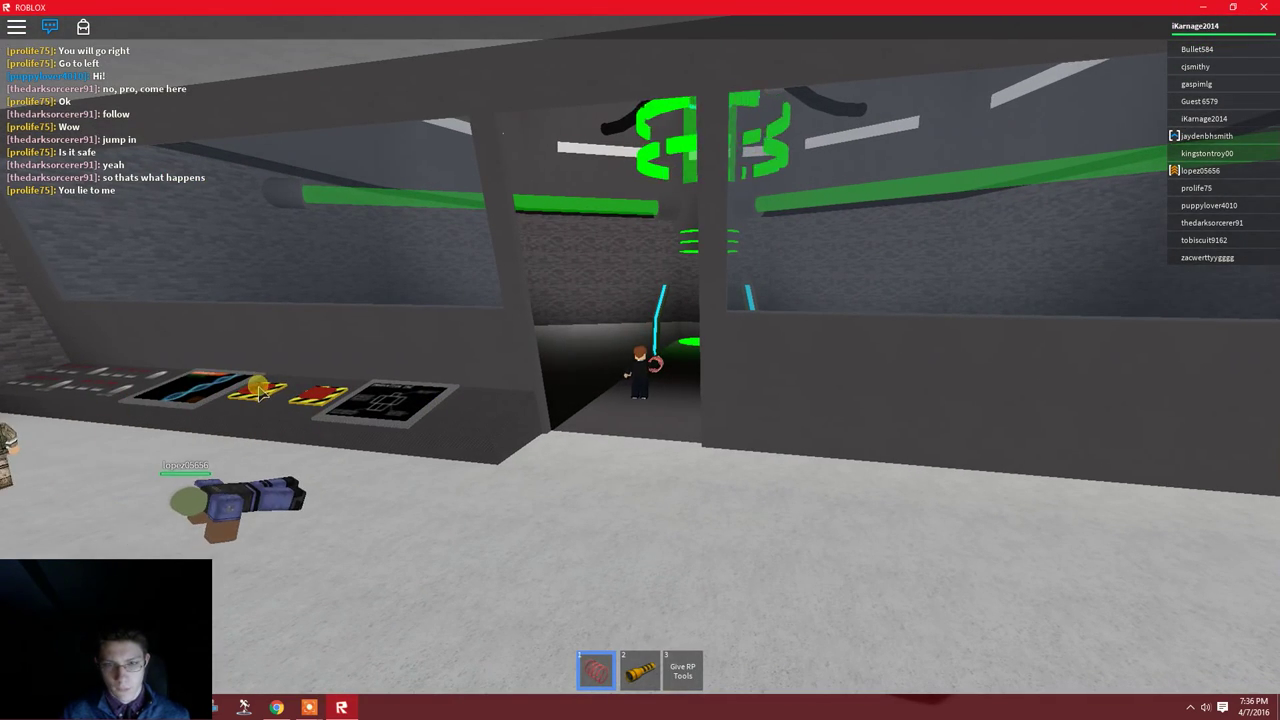
pyautogui.scroll(5, 258, 393)
pyautogui.scroll(-5, 258, 393)
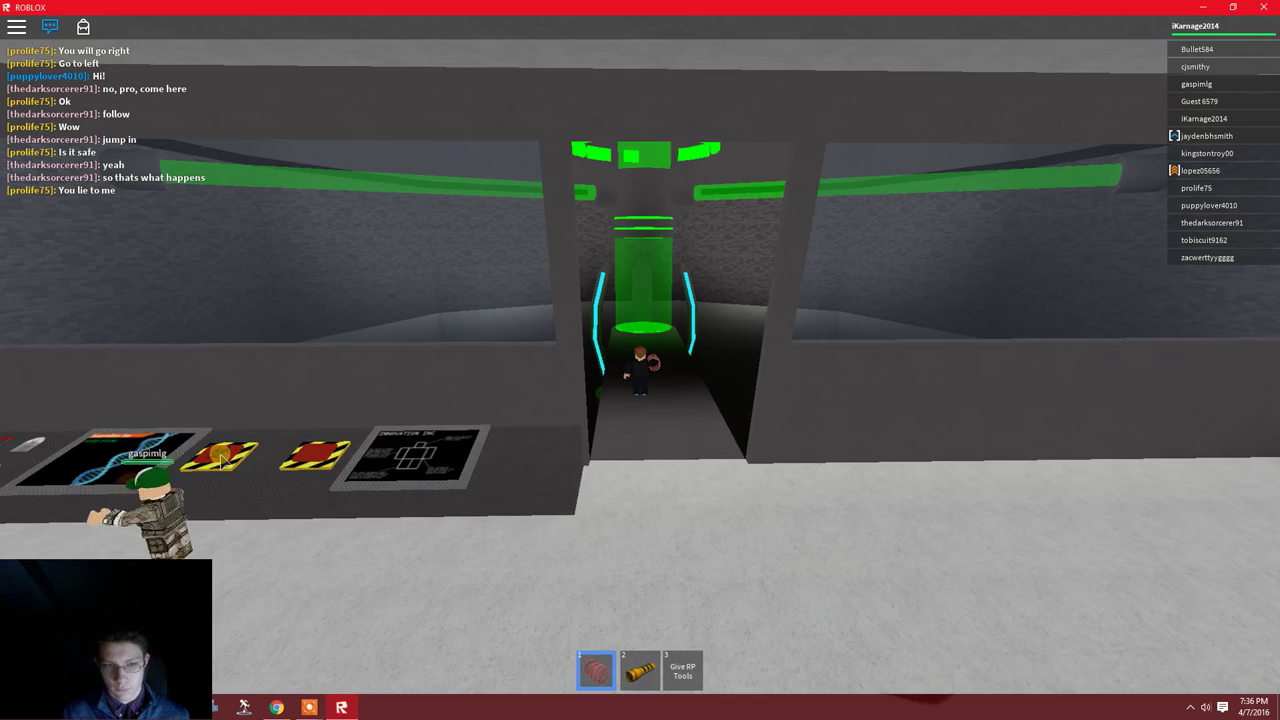
pyautogui.press('w')
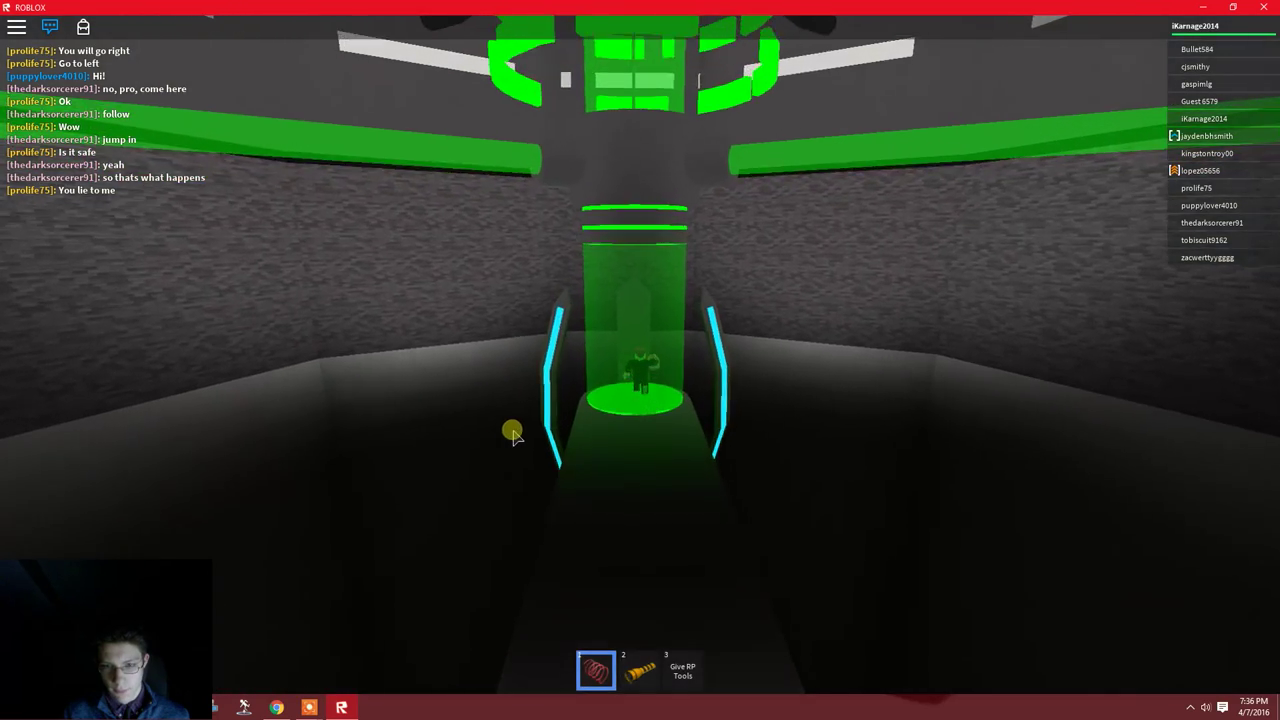
pyautogui.press('w')
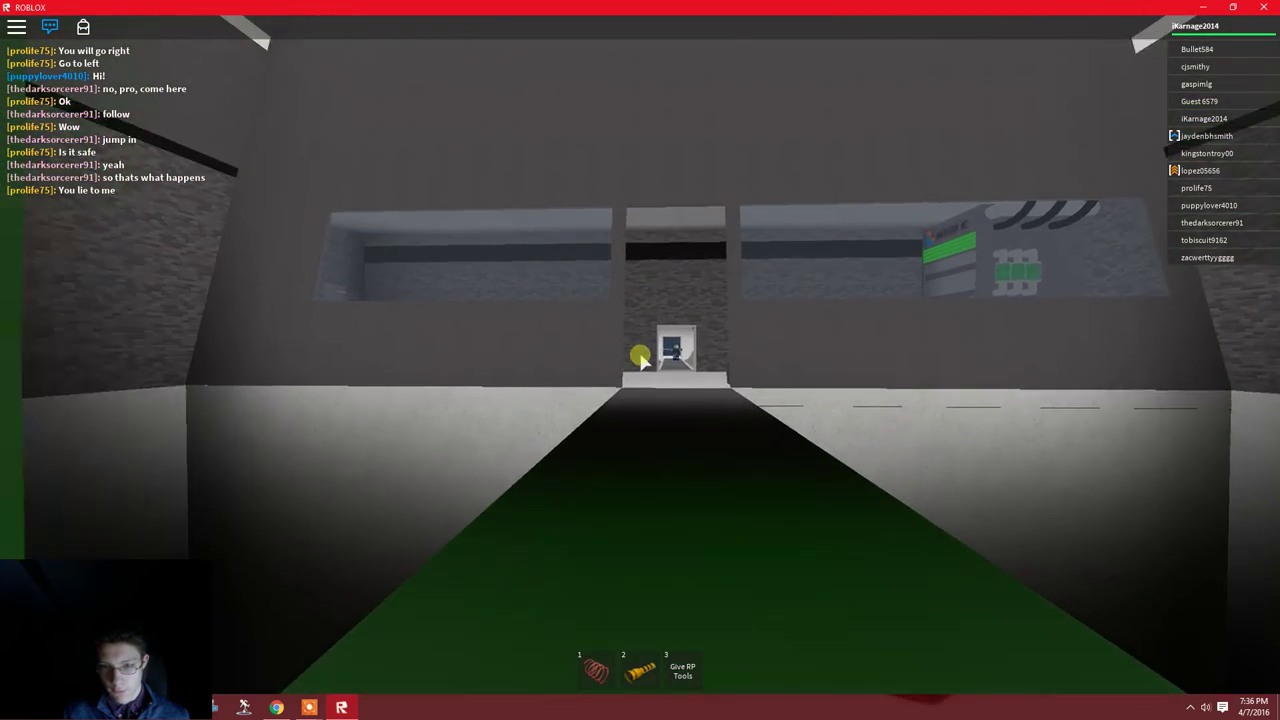
# Equip the coil and walk the octagonal metal-grated tunnel into the bright tiled chamber.
pyautogui.press('1')
pyautogui.press('w')
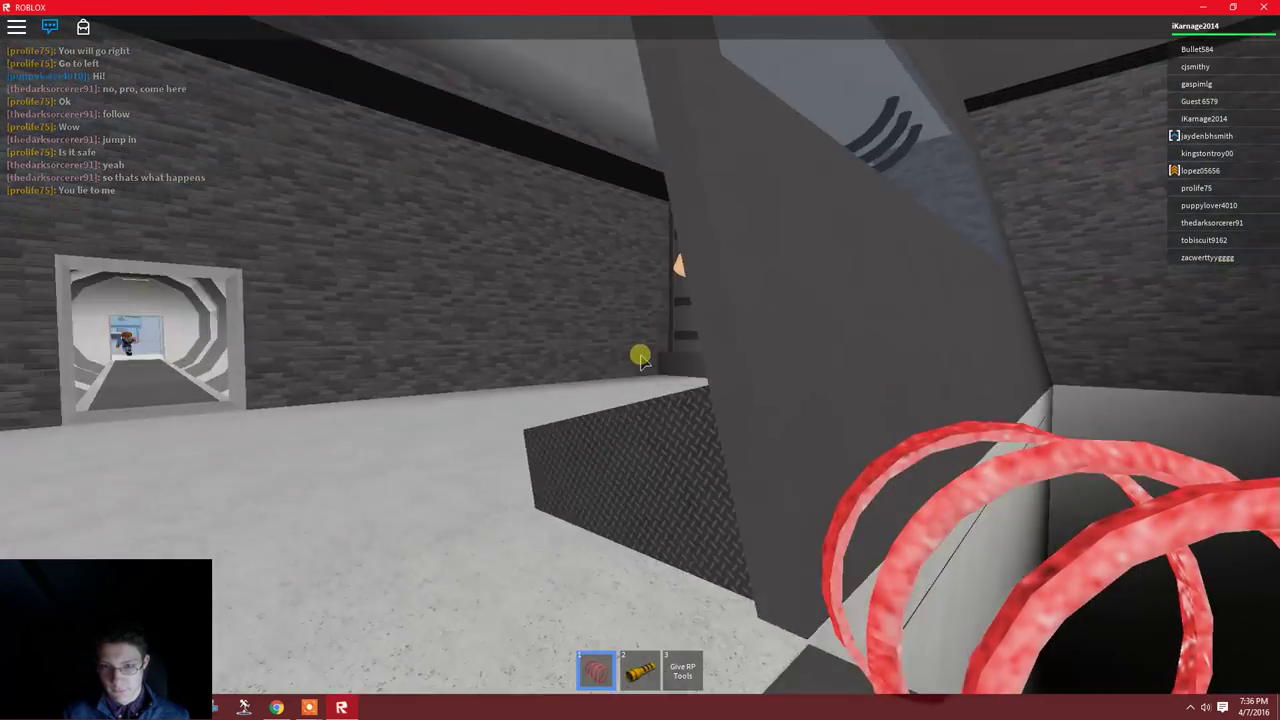
pyautogui.press('w')
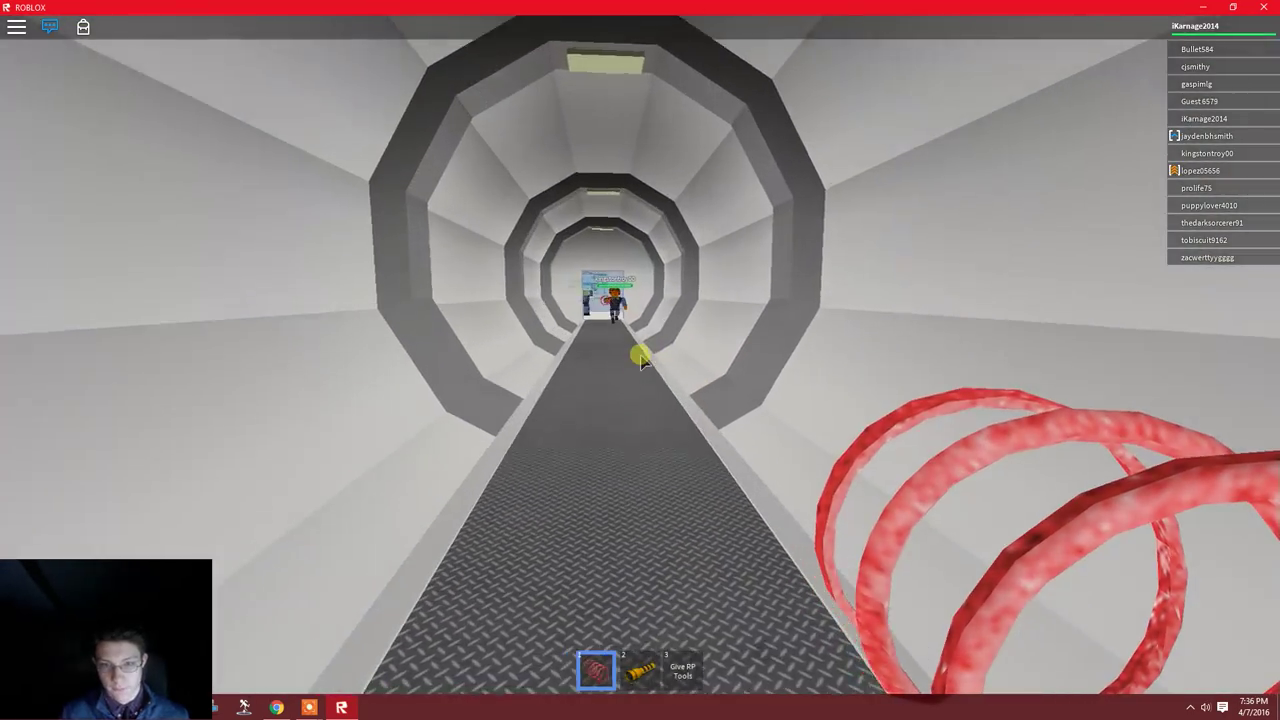
pyautogui.press('w')
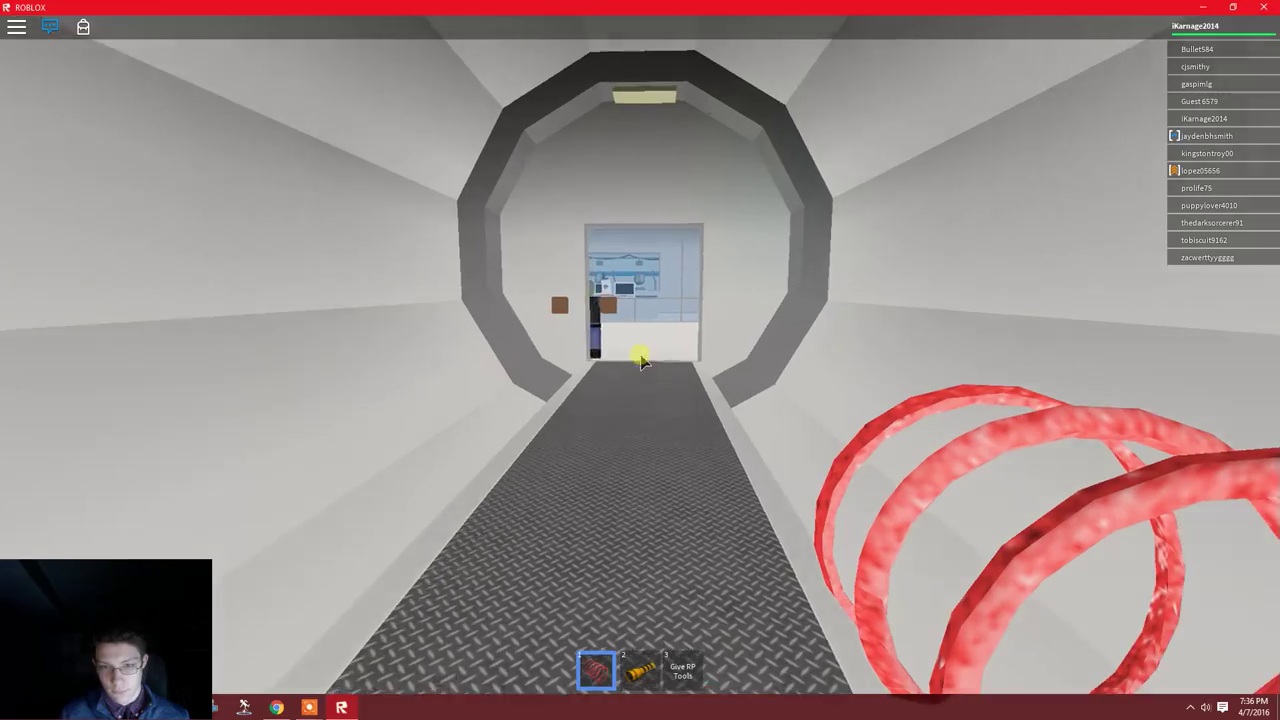
pyautogui.press('w')
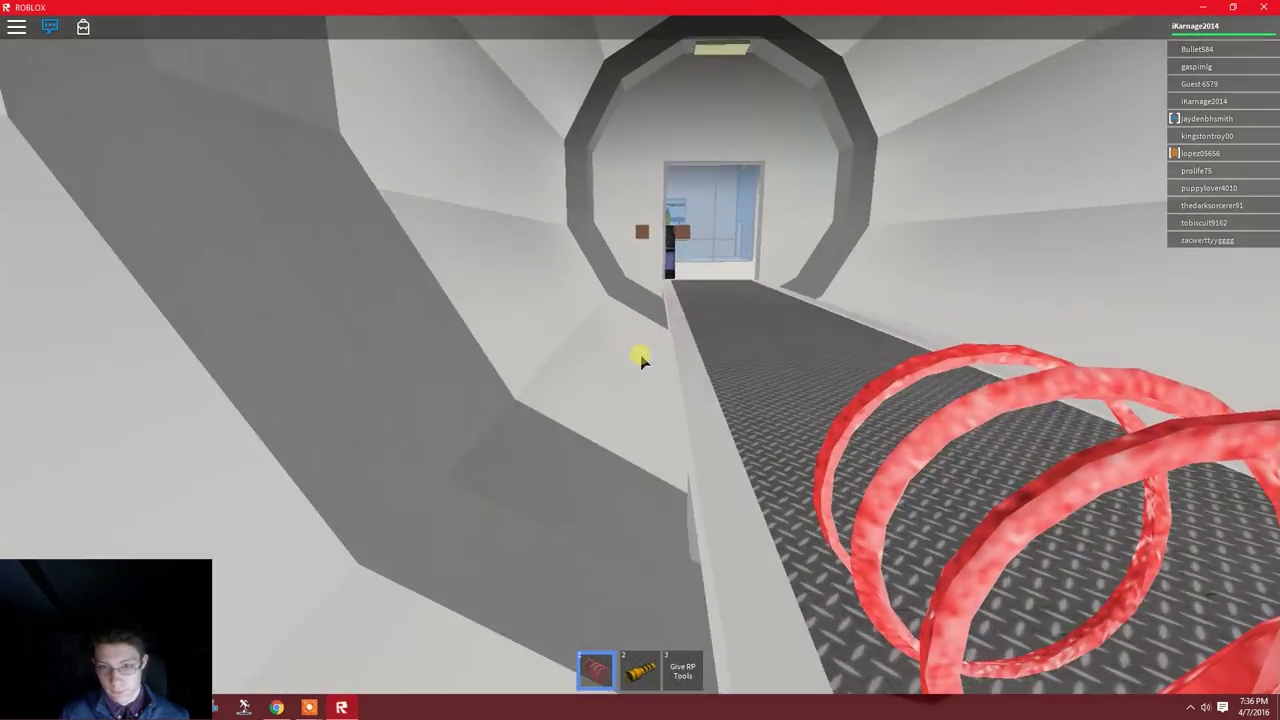
pyautogui.press('w')
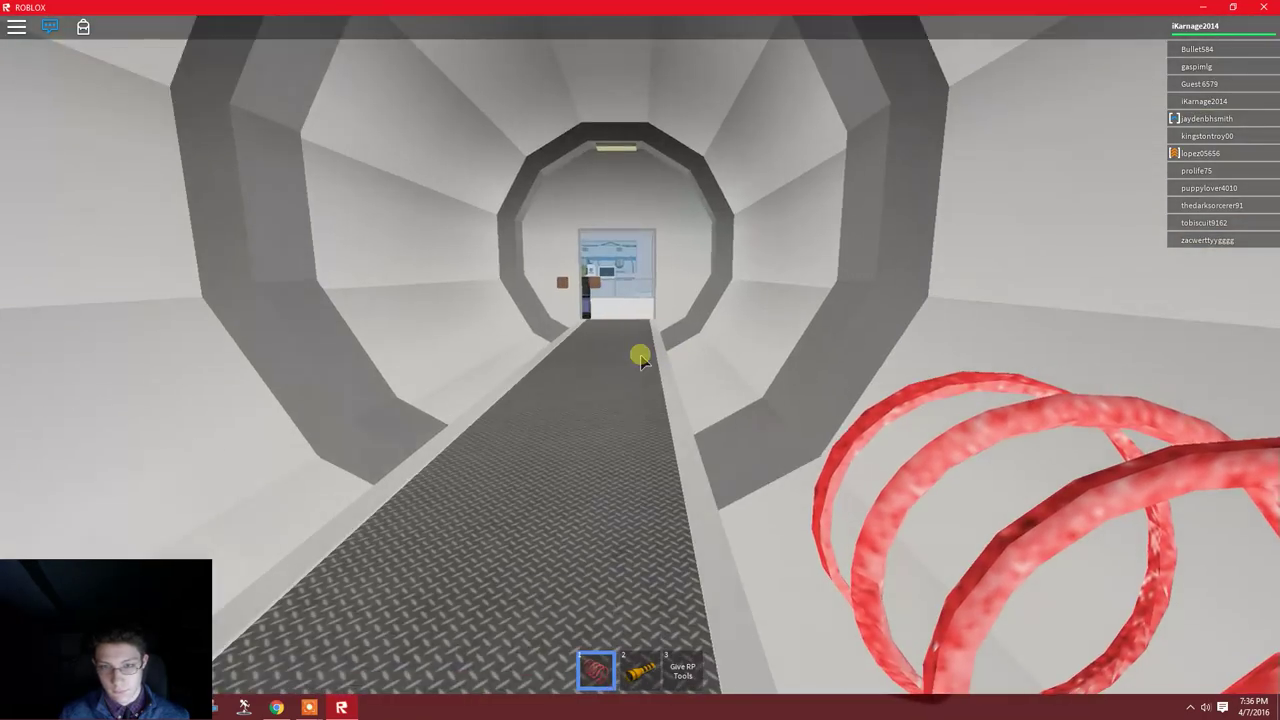
pyautogui.press('w')
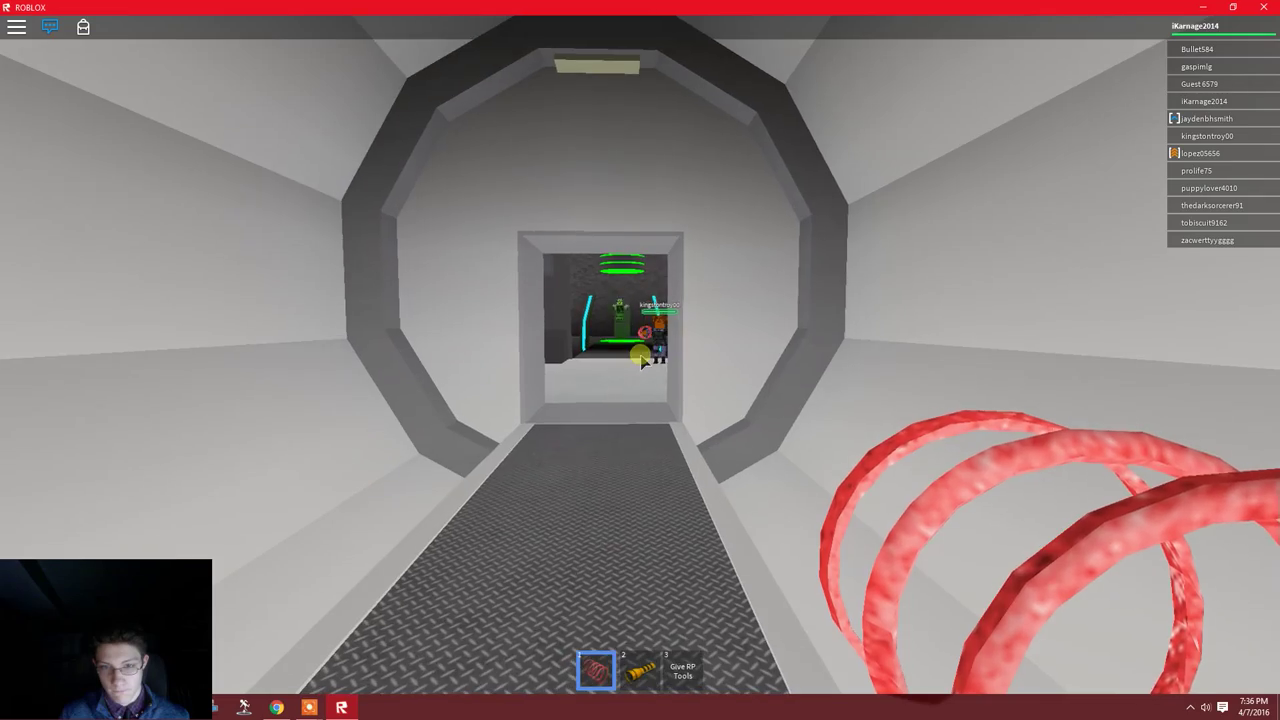
pyautogui.press('w')
pyautogui.press('w')
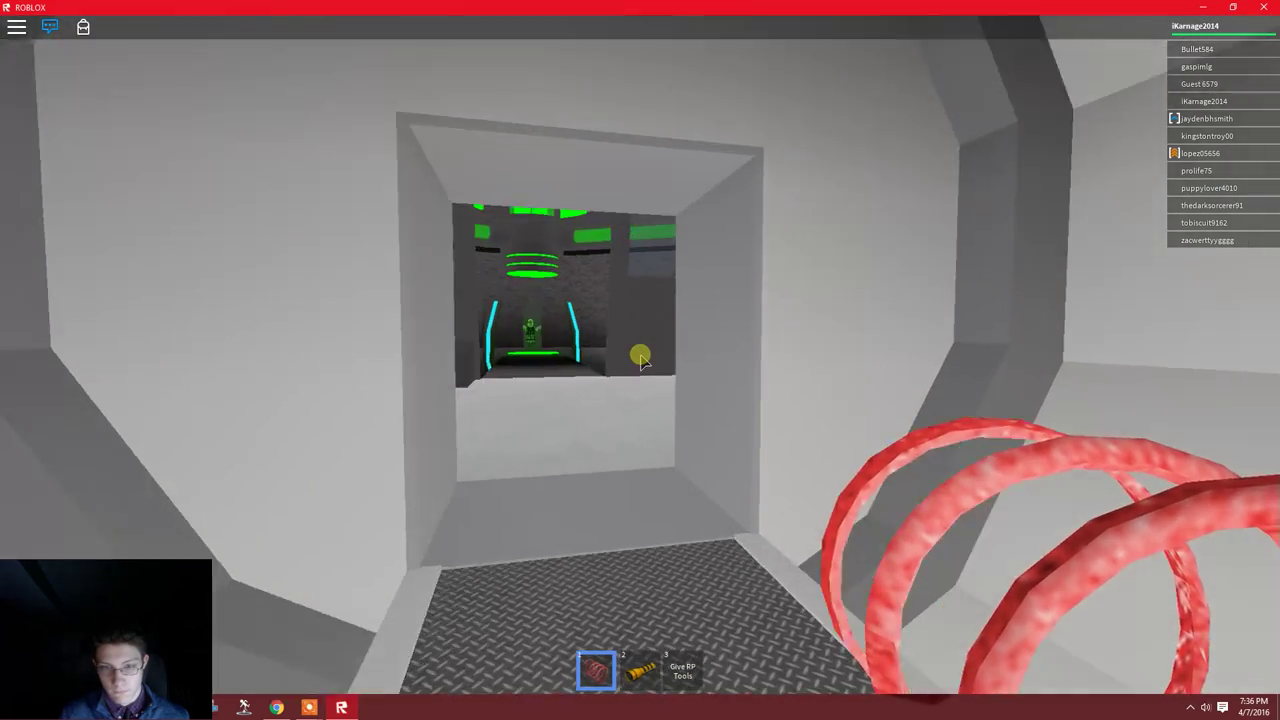
pyautogui.press('s')
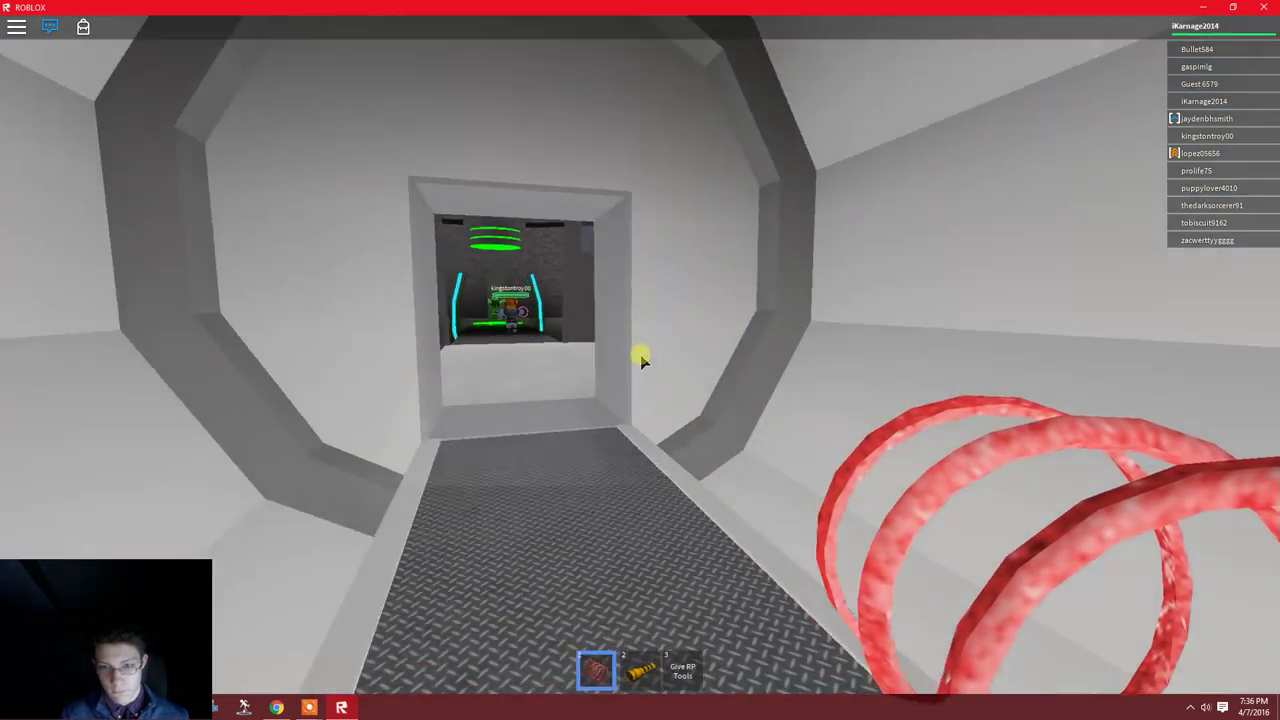
pyautogui.press('w')
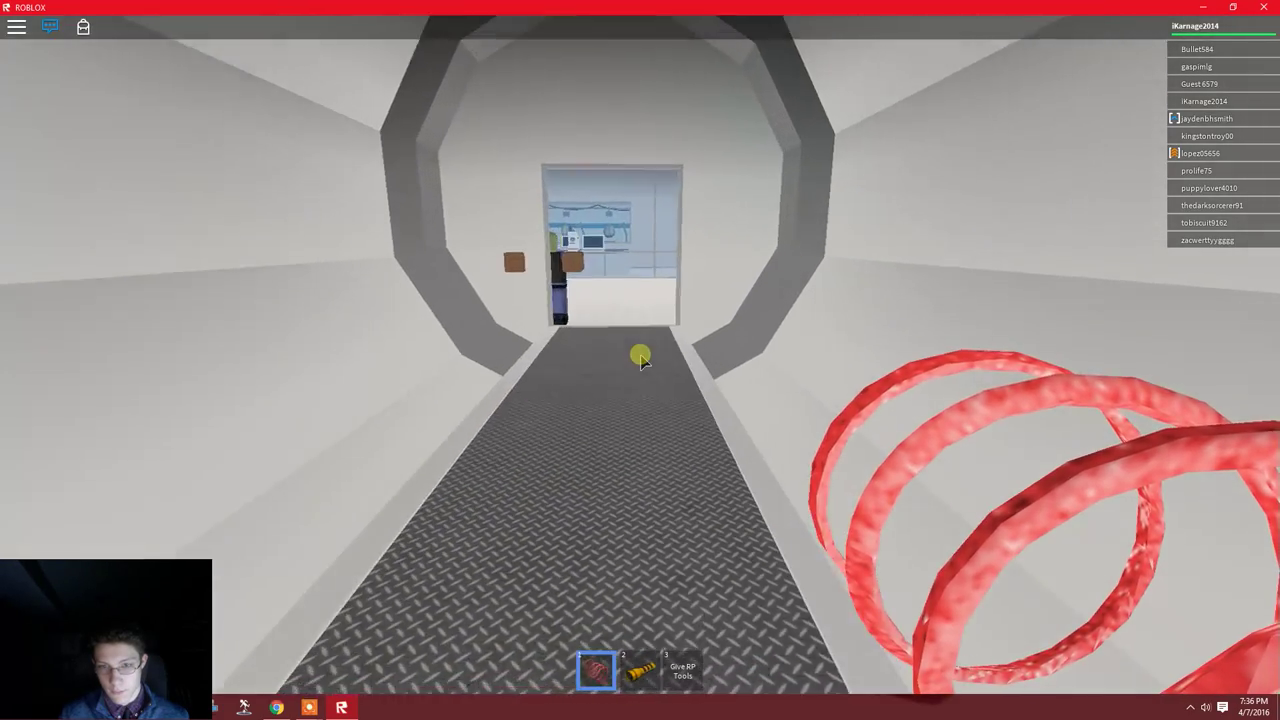
# Walk through the next tunnel toward its end doorway and back out again.
pyautogui.press('w')
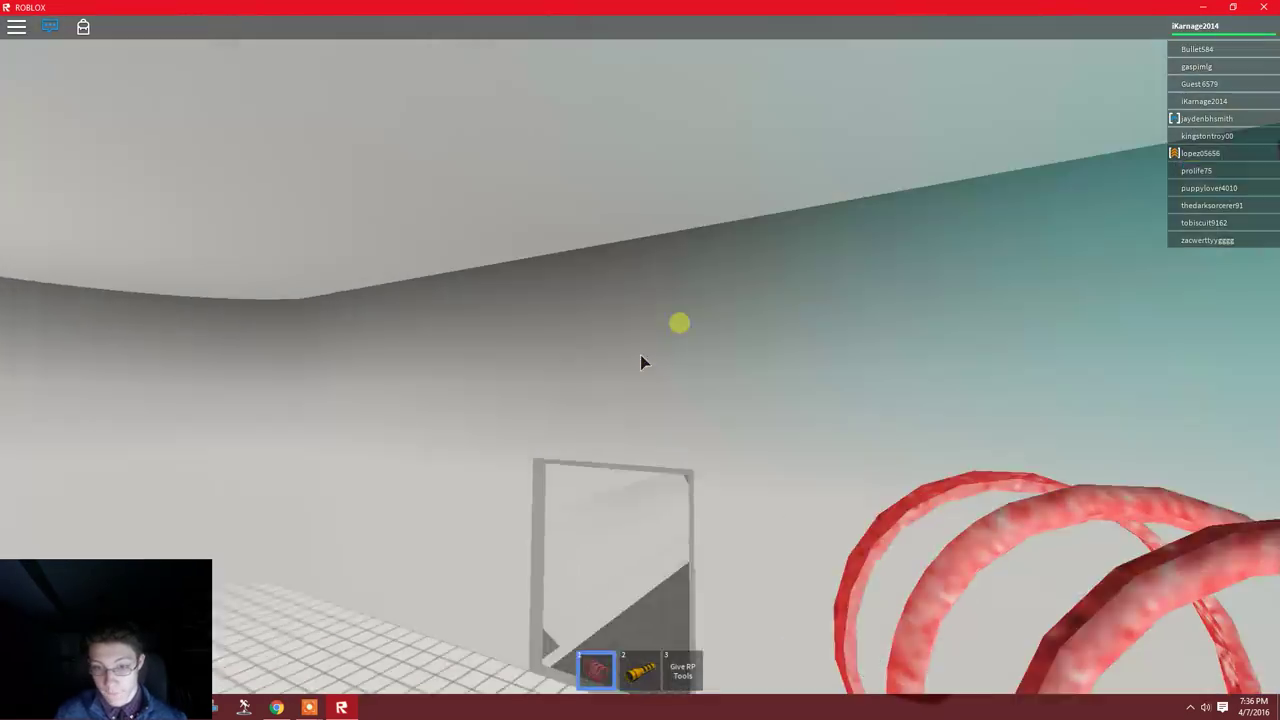
pyautogui.press('w')
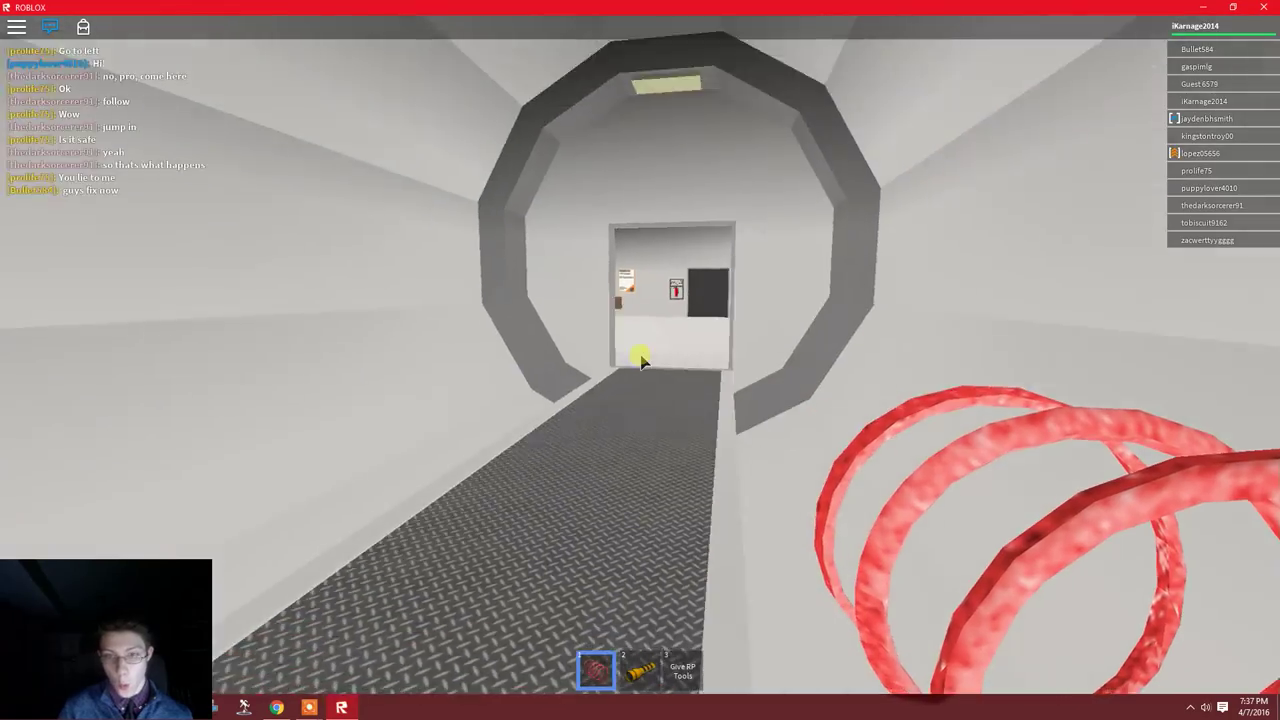
pyautogui.press('w')
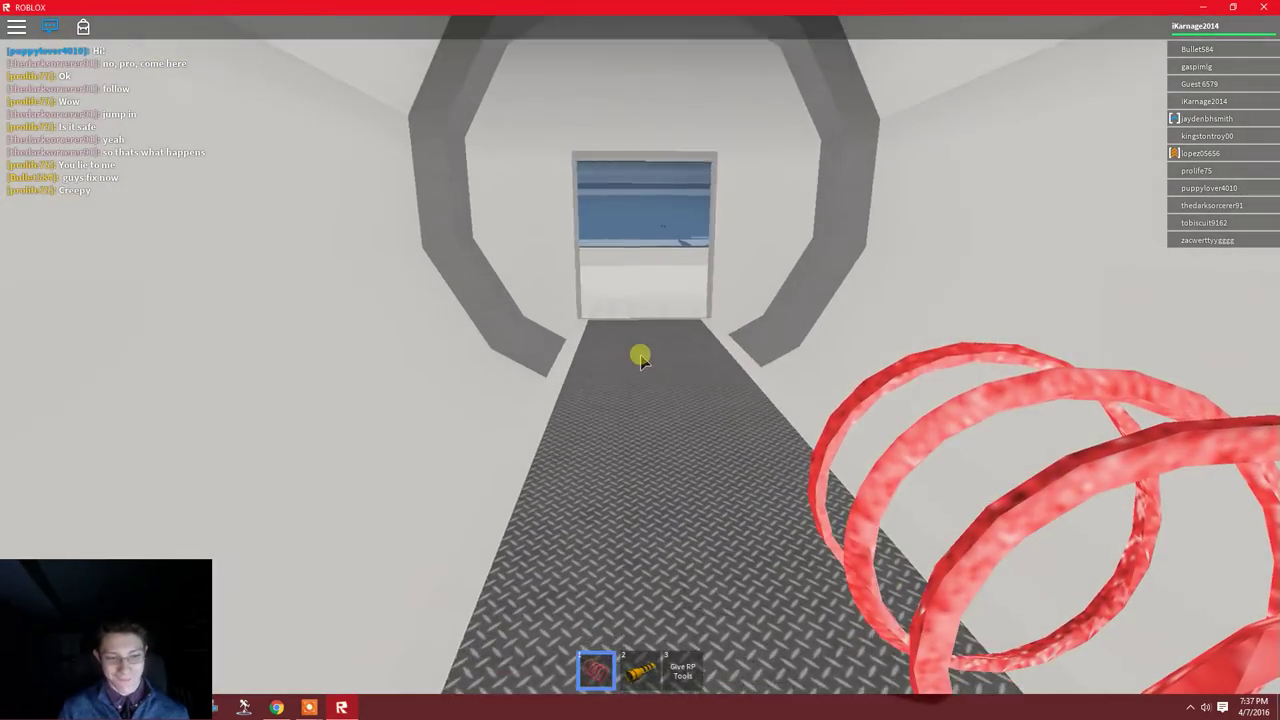
pyautogui.press('w')
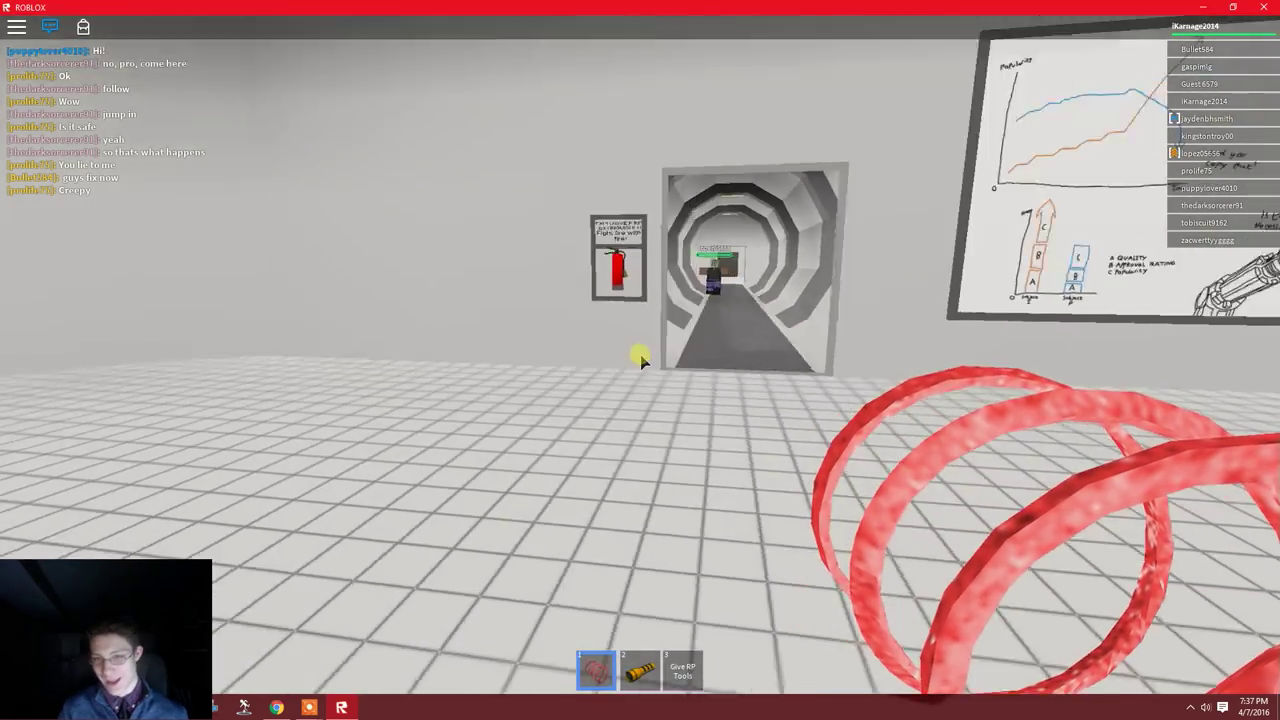
pyautogui.press('w')
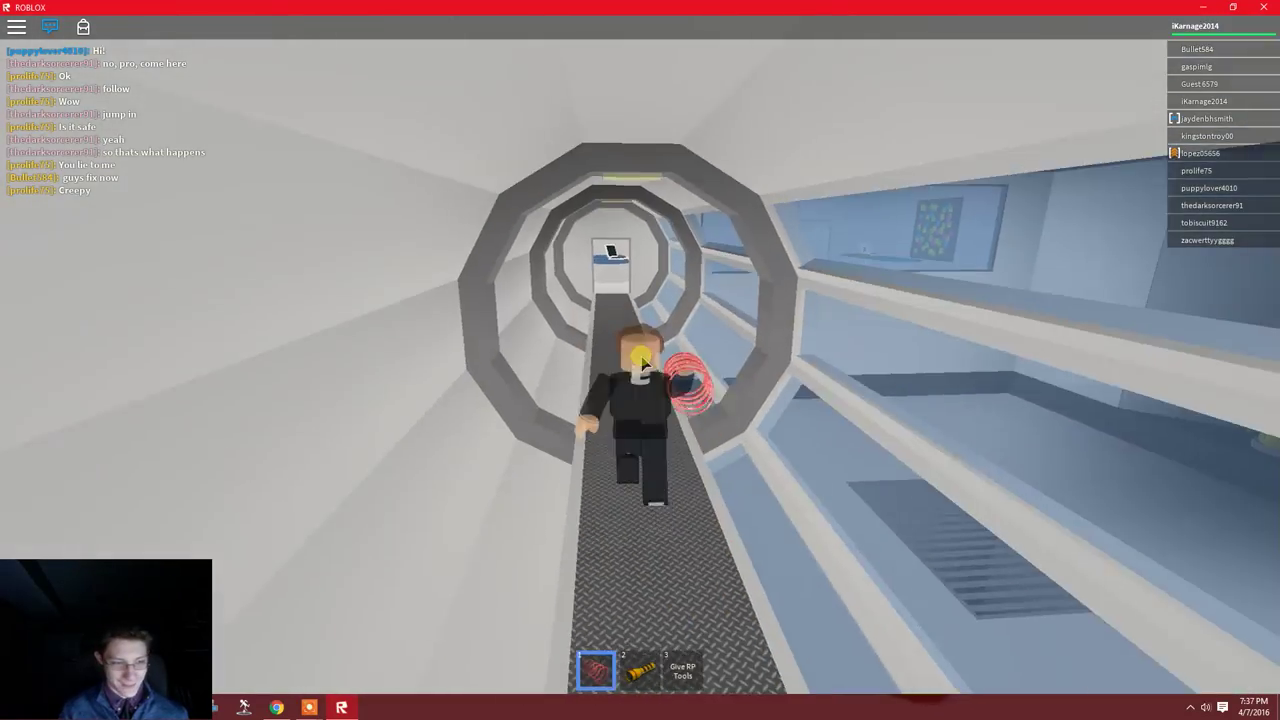
pyautogui.press('w')
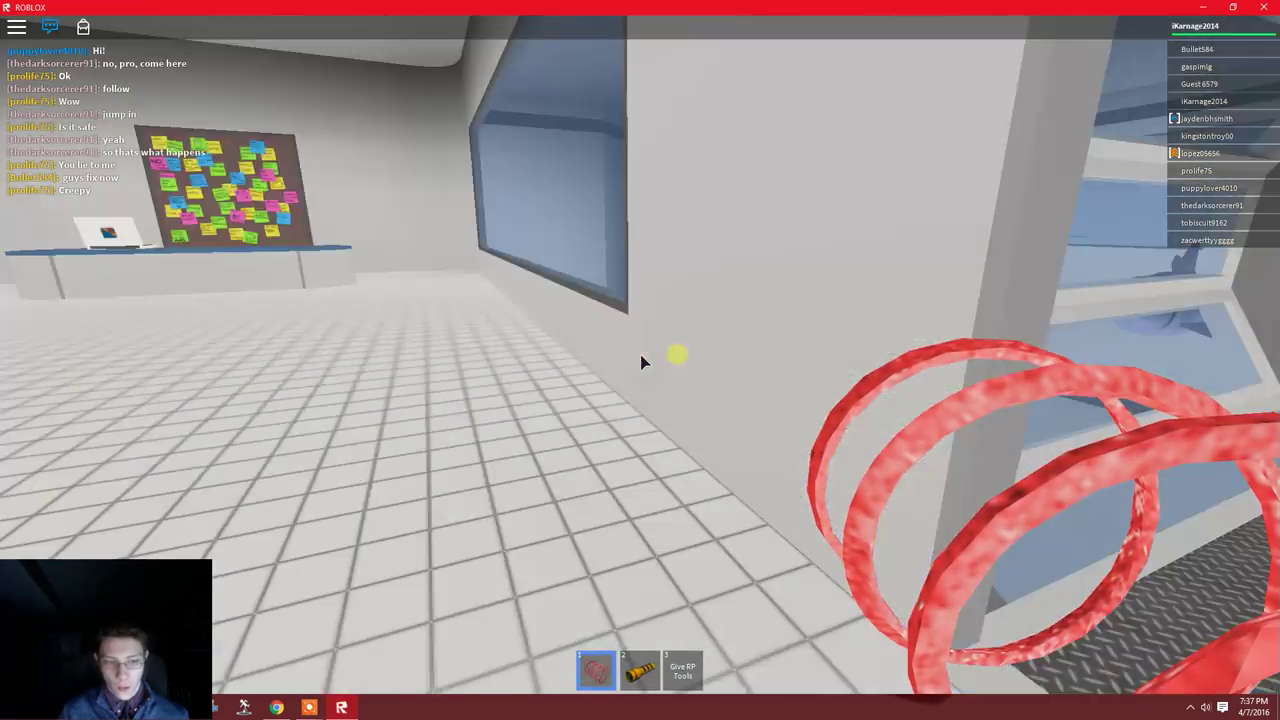
# Line up with the doorway, cross the office past the sticky-note desk, and face Sector D.
pyautogui.press('a')
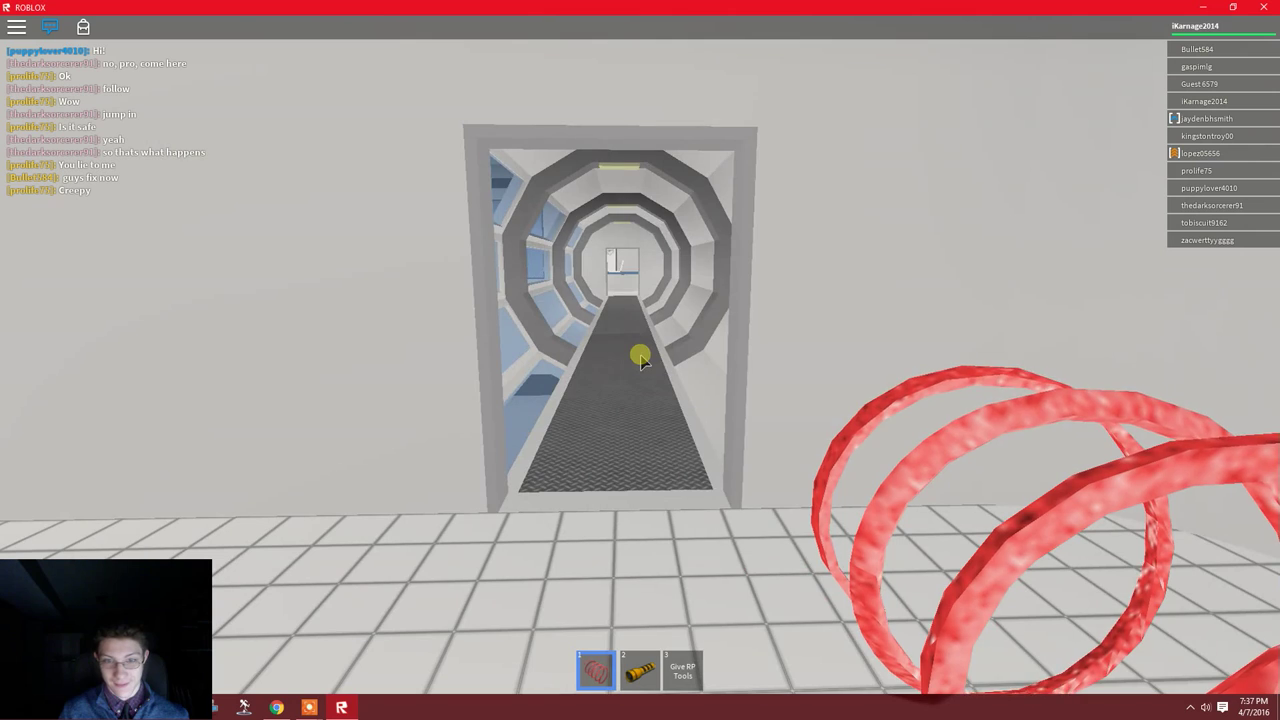
pyautogui.press('a')
pyautogui.press('d')
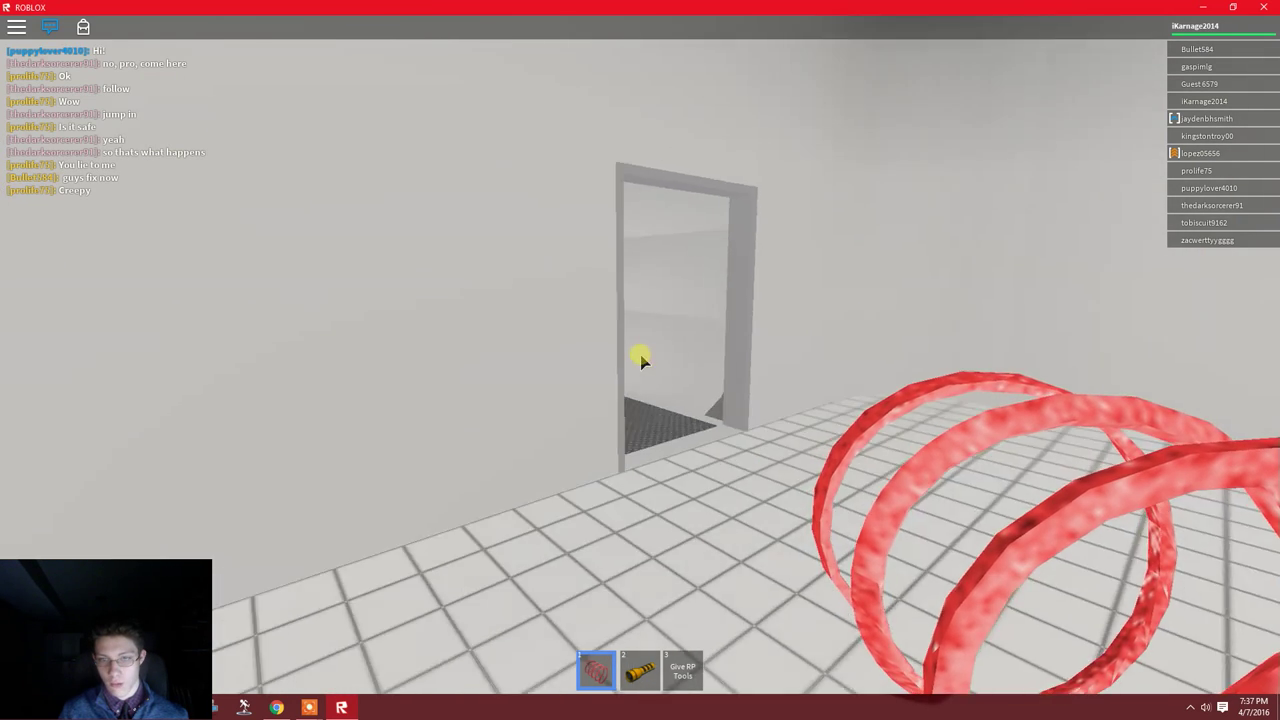
pyautogui.press('d')
pyautogui.press('w')
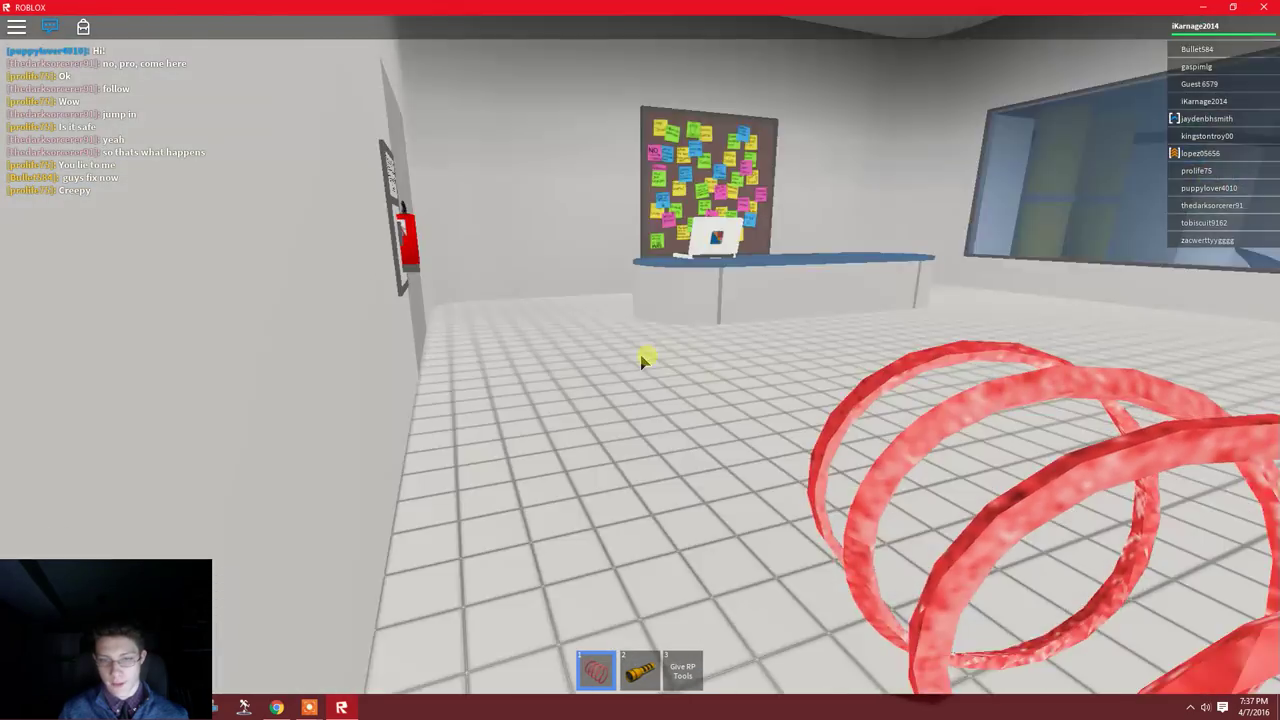
pyautogui.press('a')
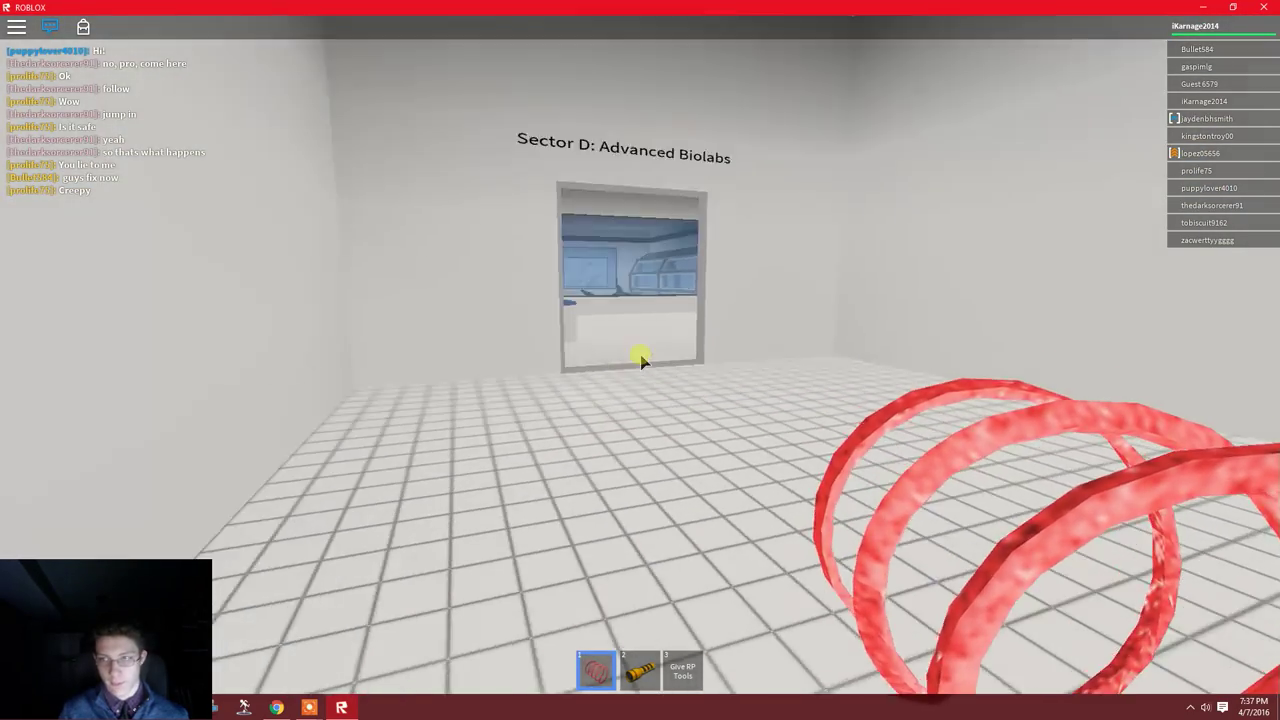
# Cross the glass-floored Advanced Biolab and white corridor, then pass the red-striped grey door.
pyautogui.press('w')
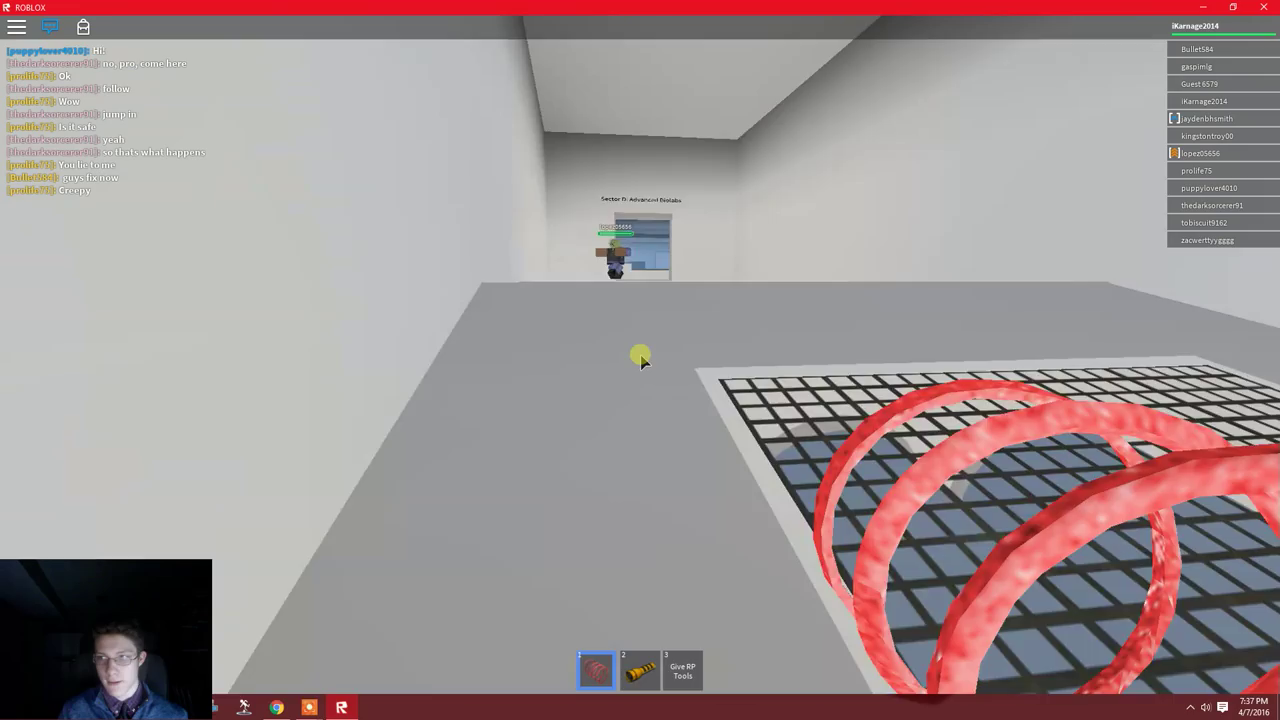
pyautogui.press('w')
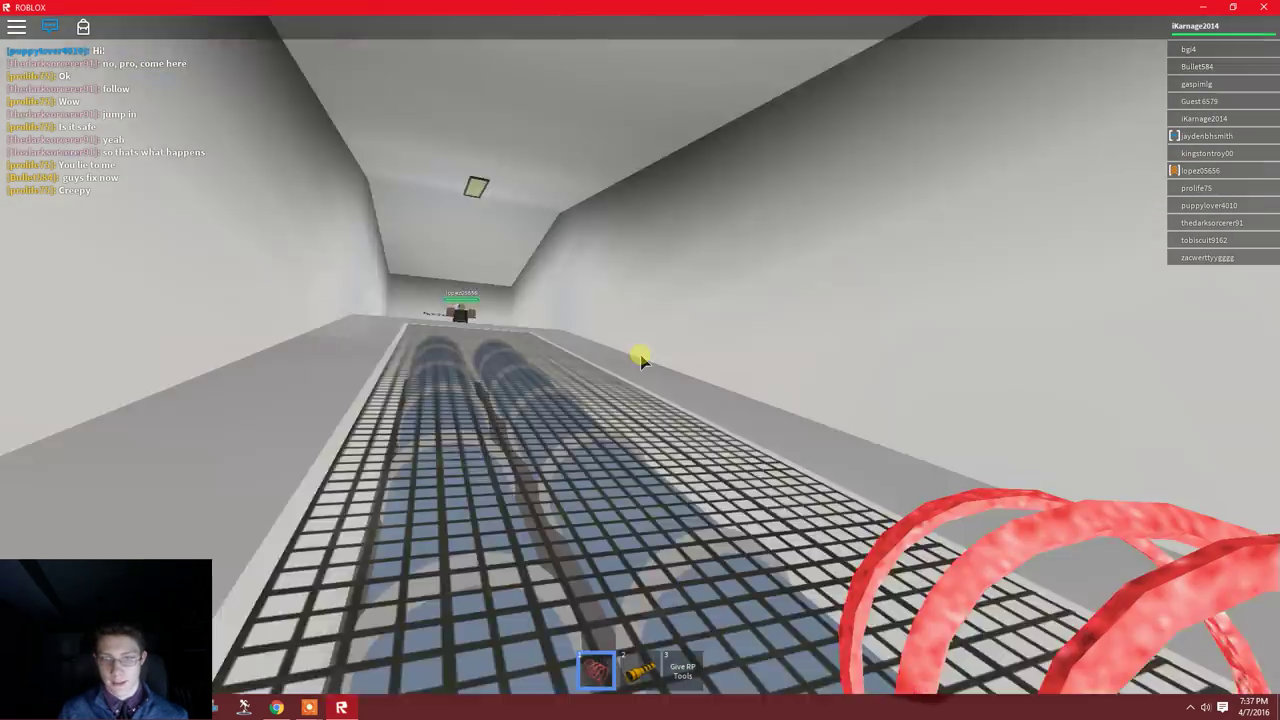
pyautogui.press('w')
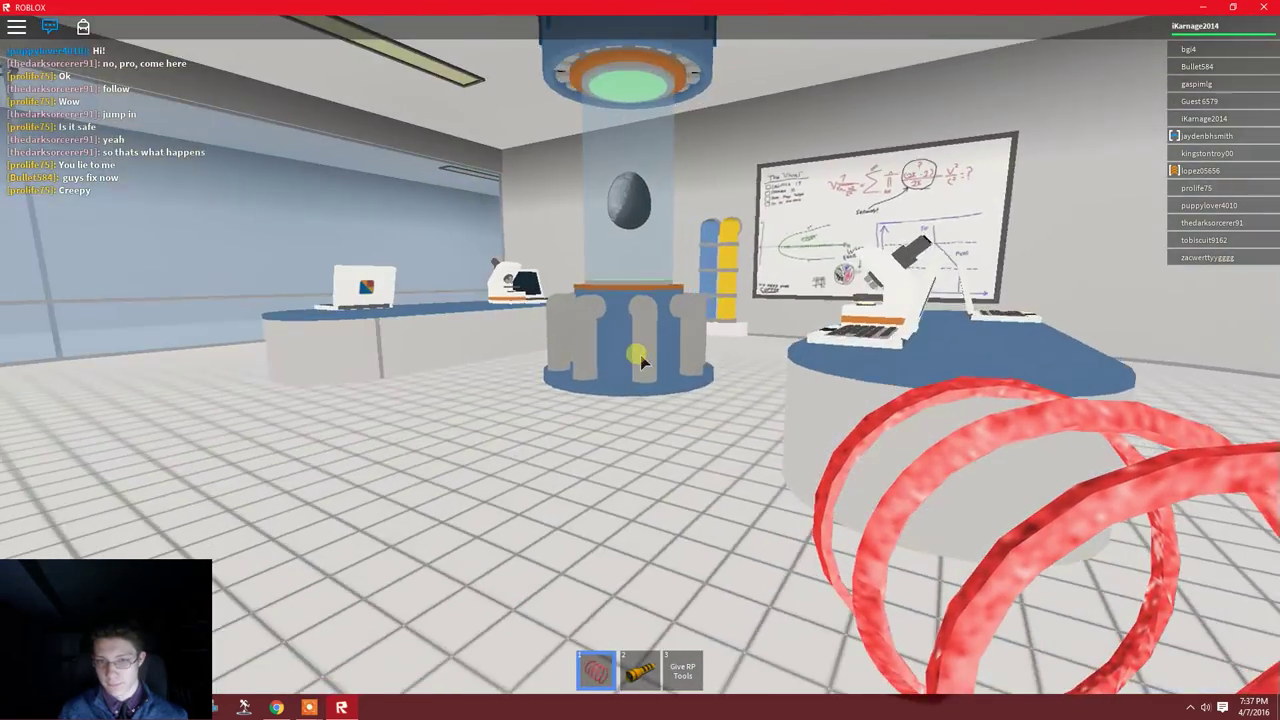
pyautogui.press('w')
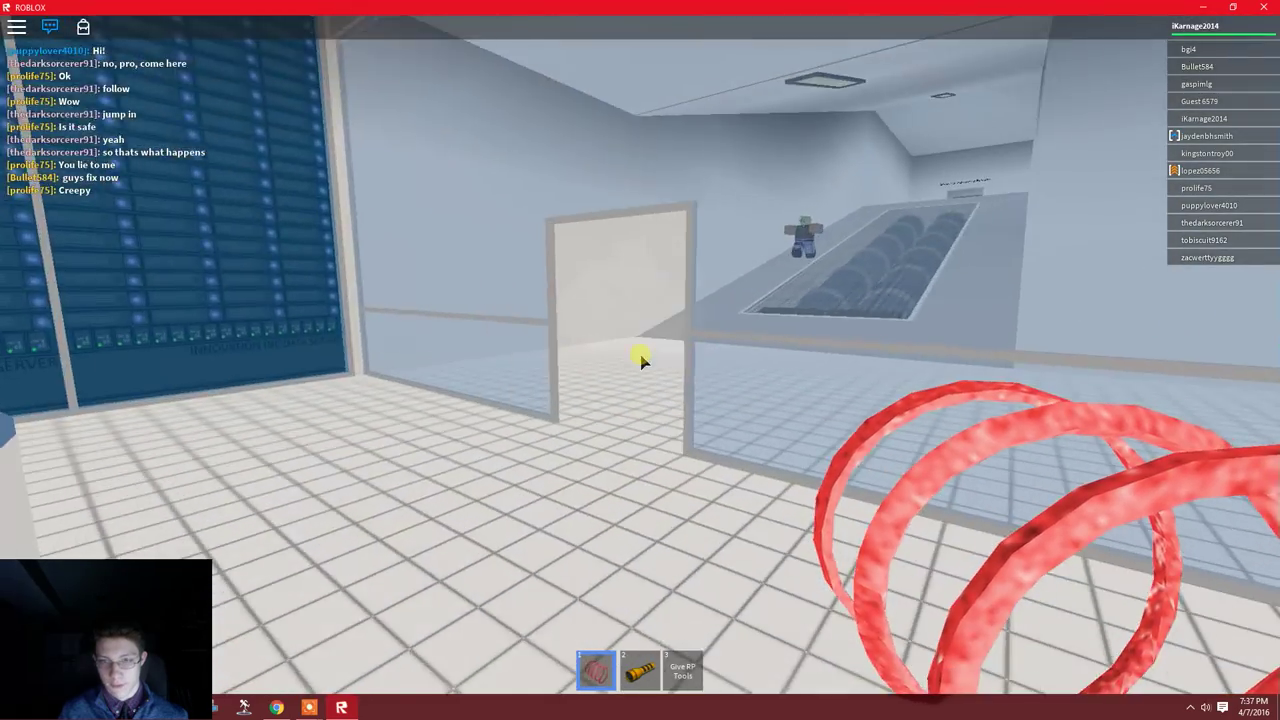
pyautogui.press('w')
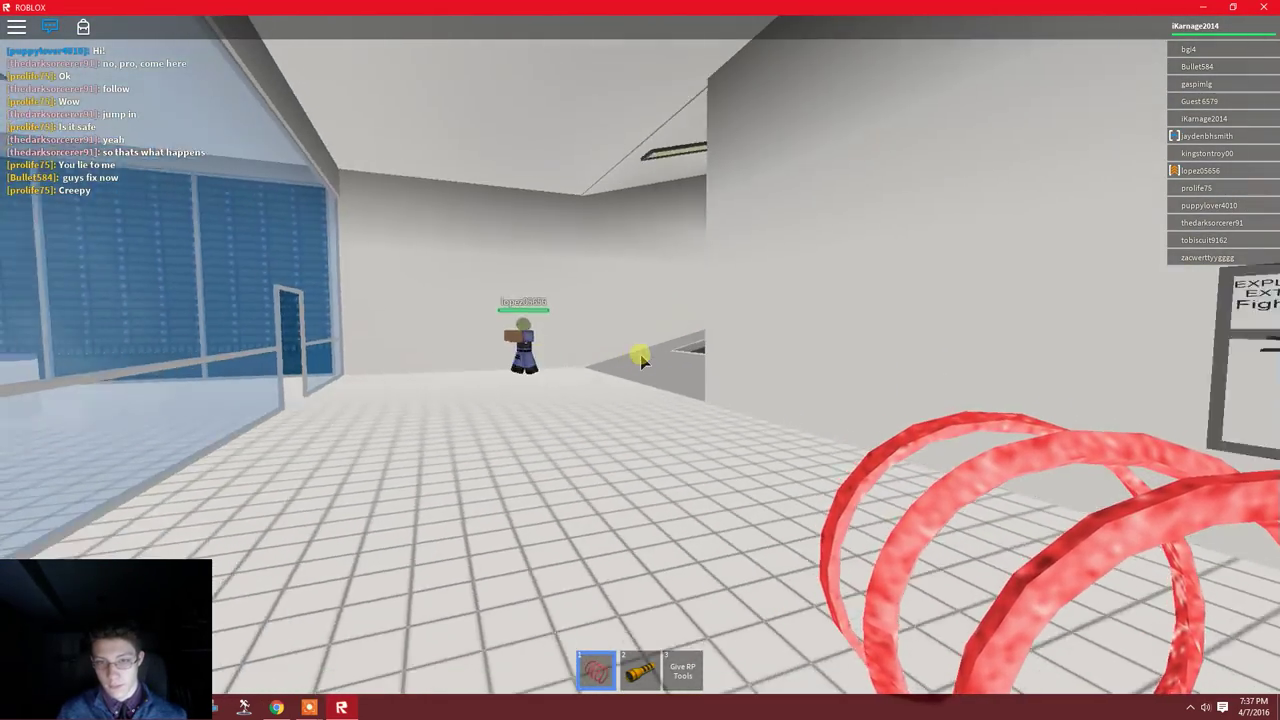
pyautogui.press('w')
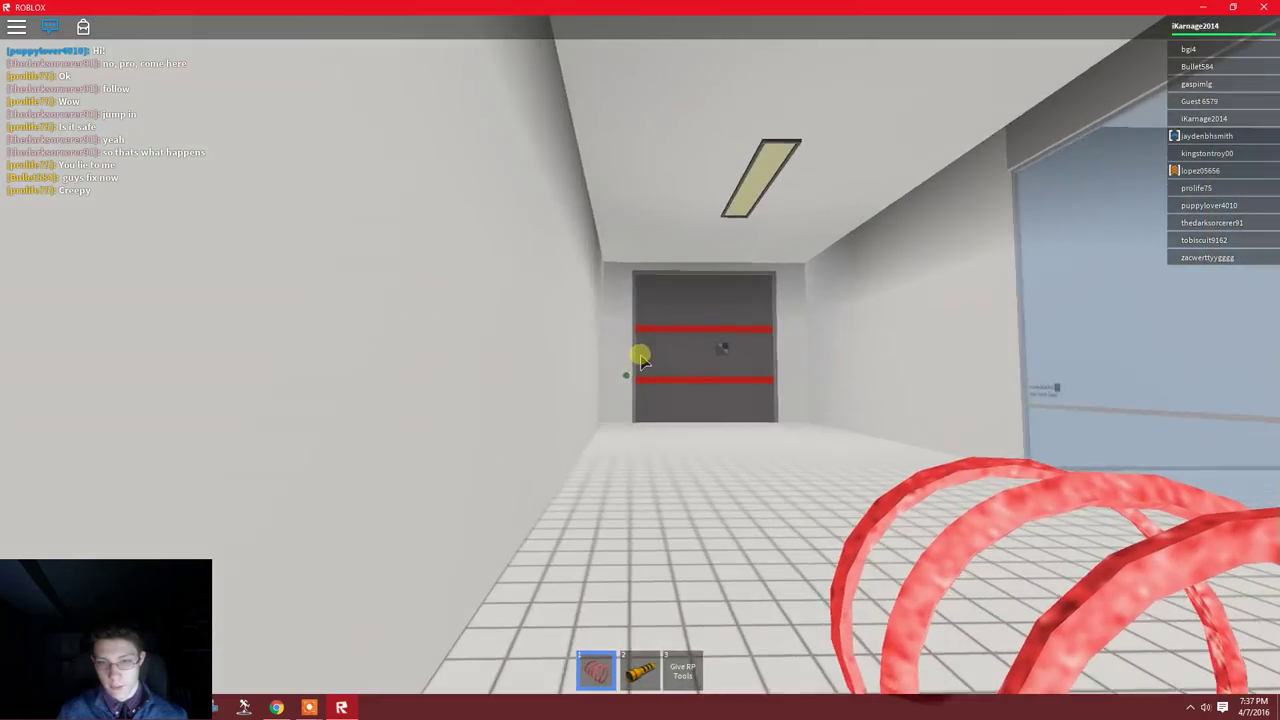
pyautogui.press('w')
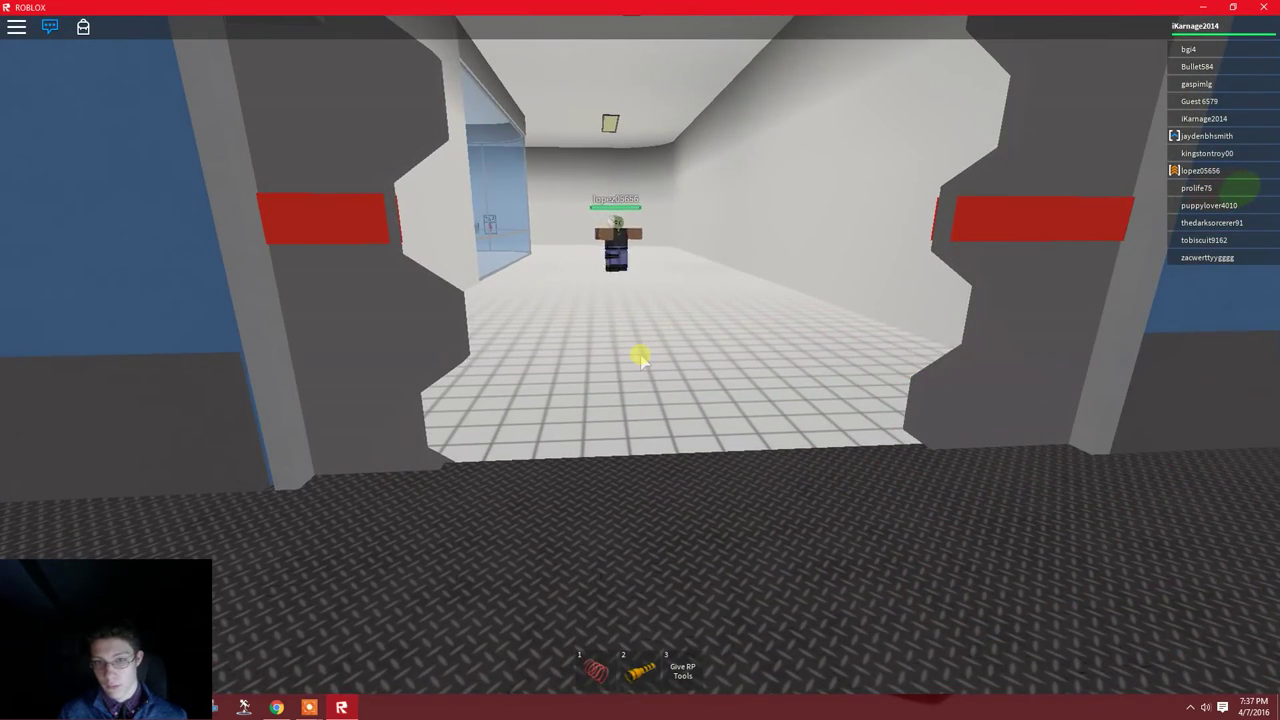
pyautogui.press('a')
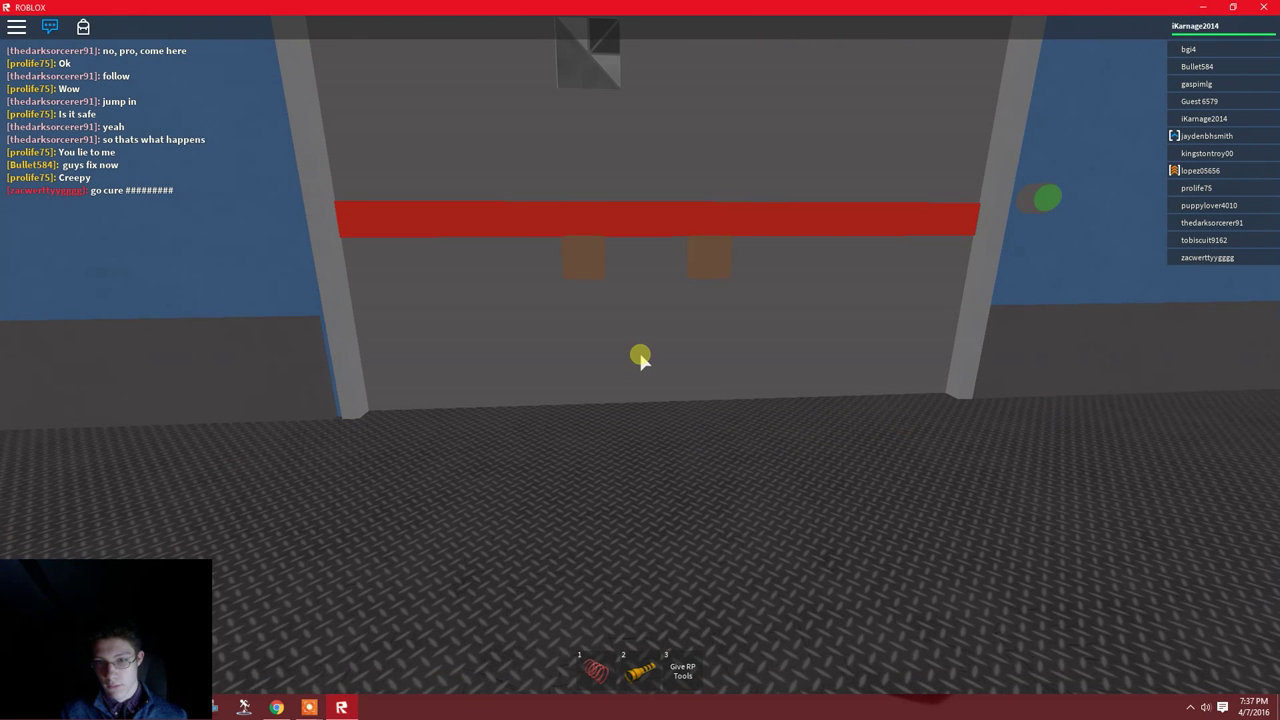
pyautogui.scroll(-5, 638, 356)
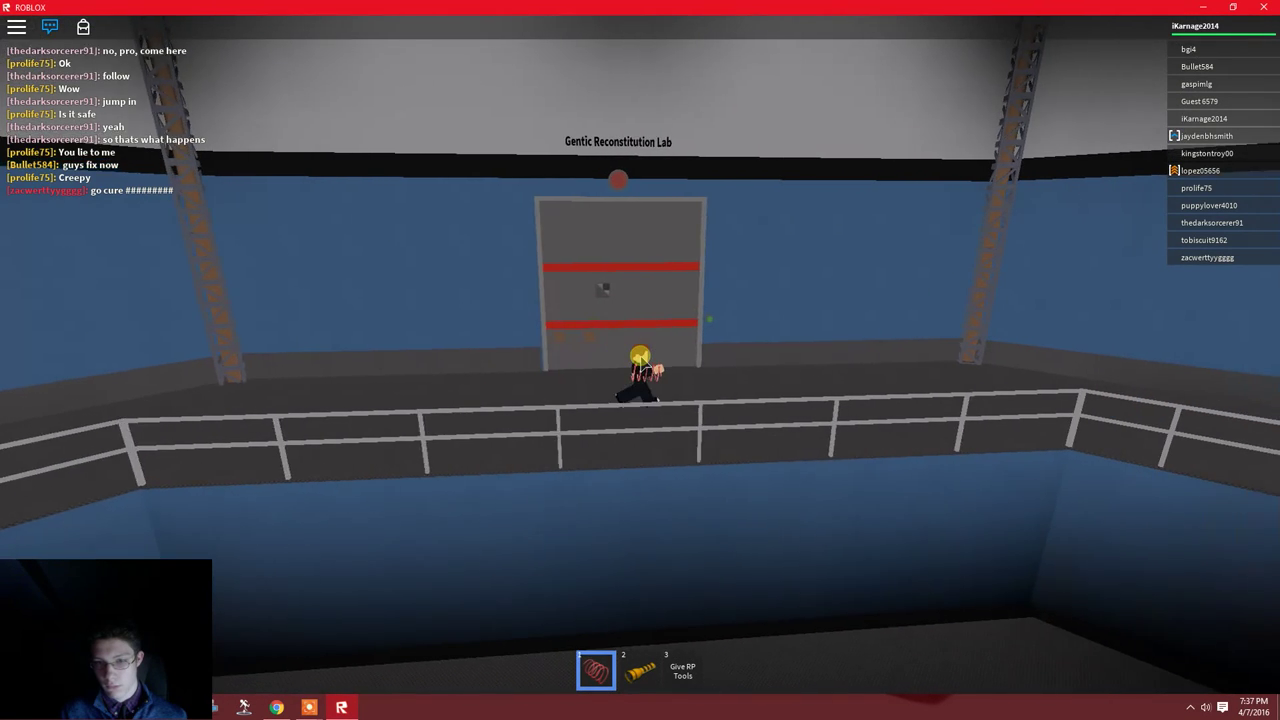
# Walk the avatar along the railed catwalk past the Gentic Reconstitution Lab doorway, then step back.
pyautogui.press('d')
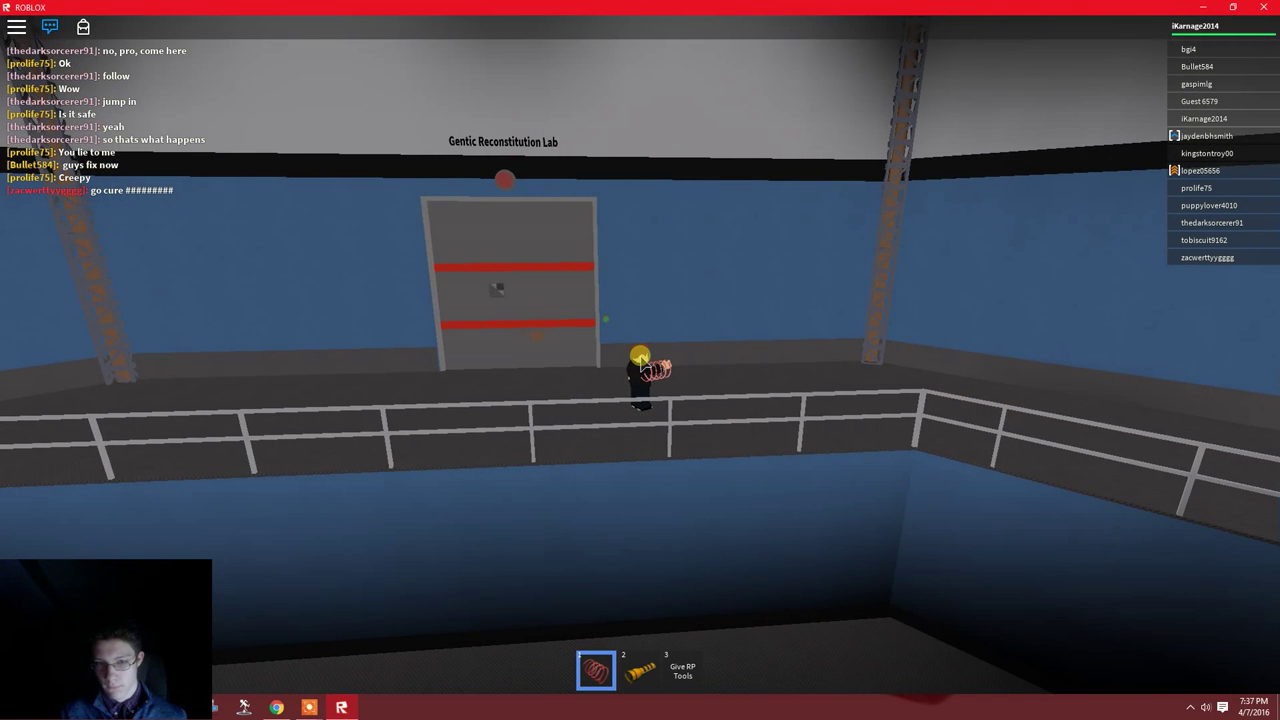
pyautogui.scroll(1, 640, 358)
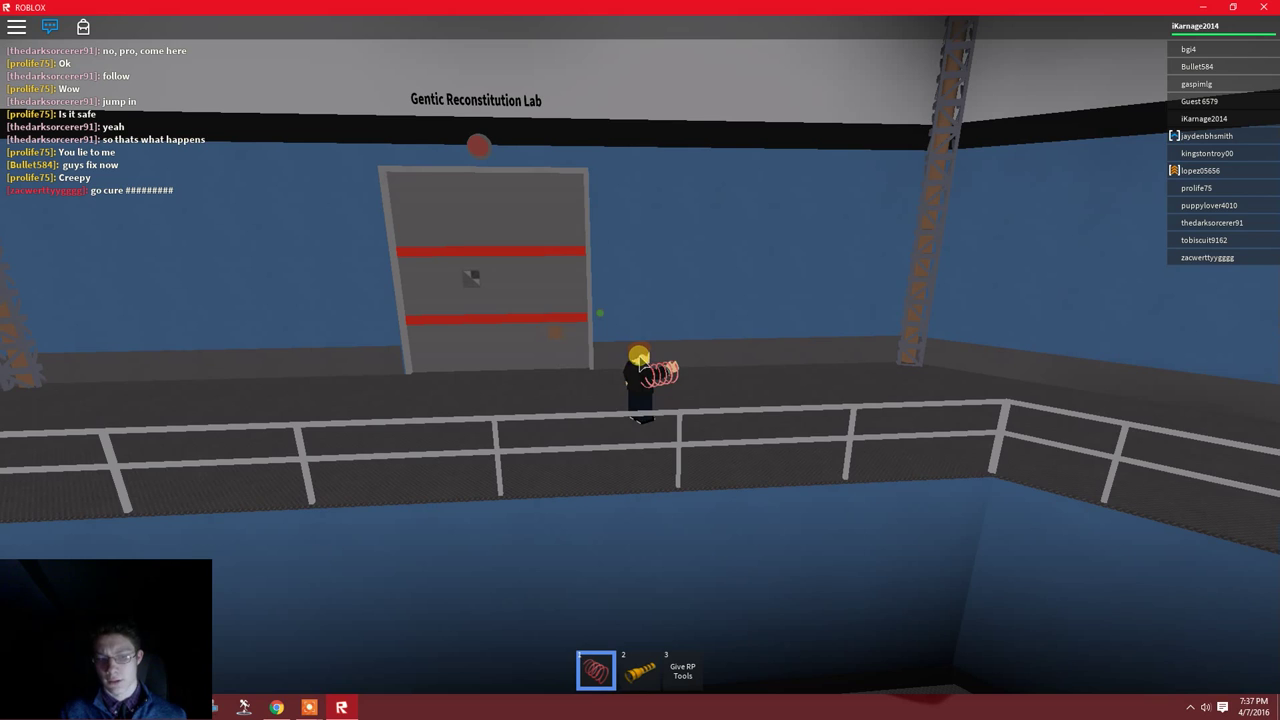
pyautogui.press('s')
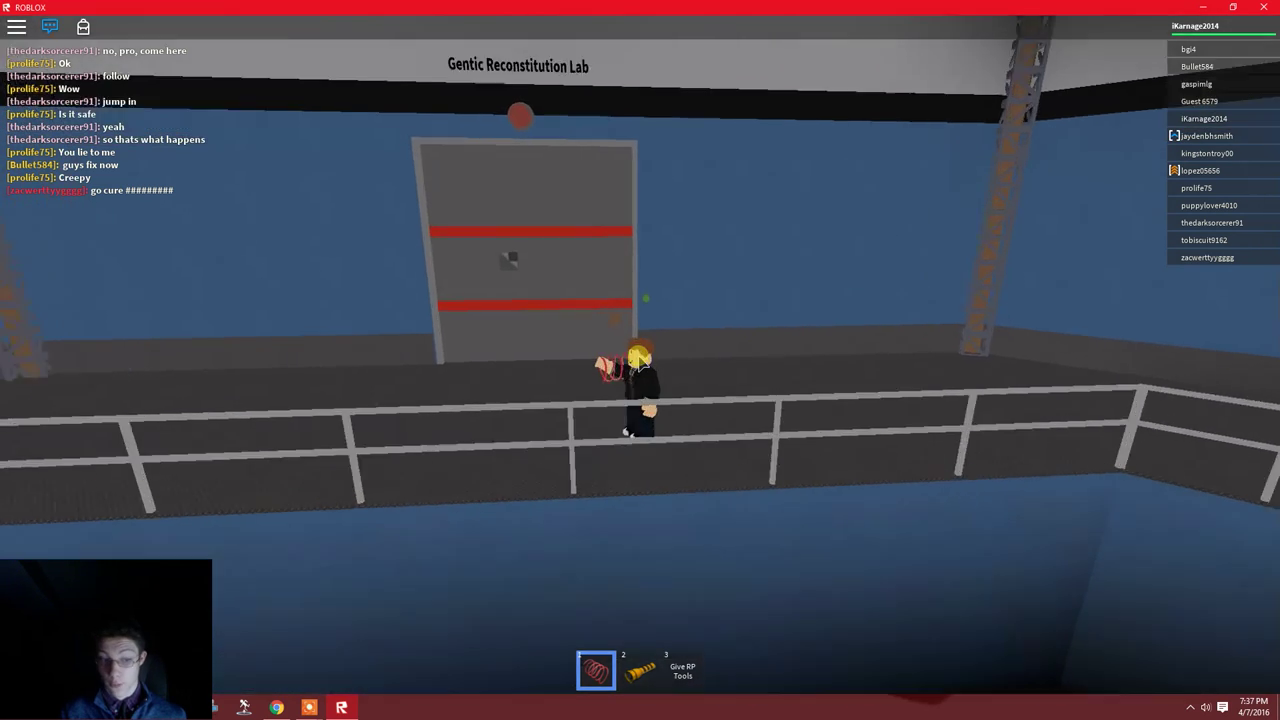
pyautogui.scroll(4, 640, 360)
pyautogui.scroll(-1, 640, 360)
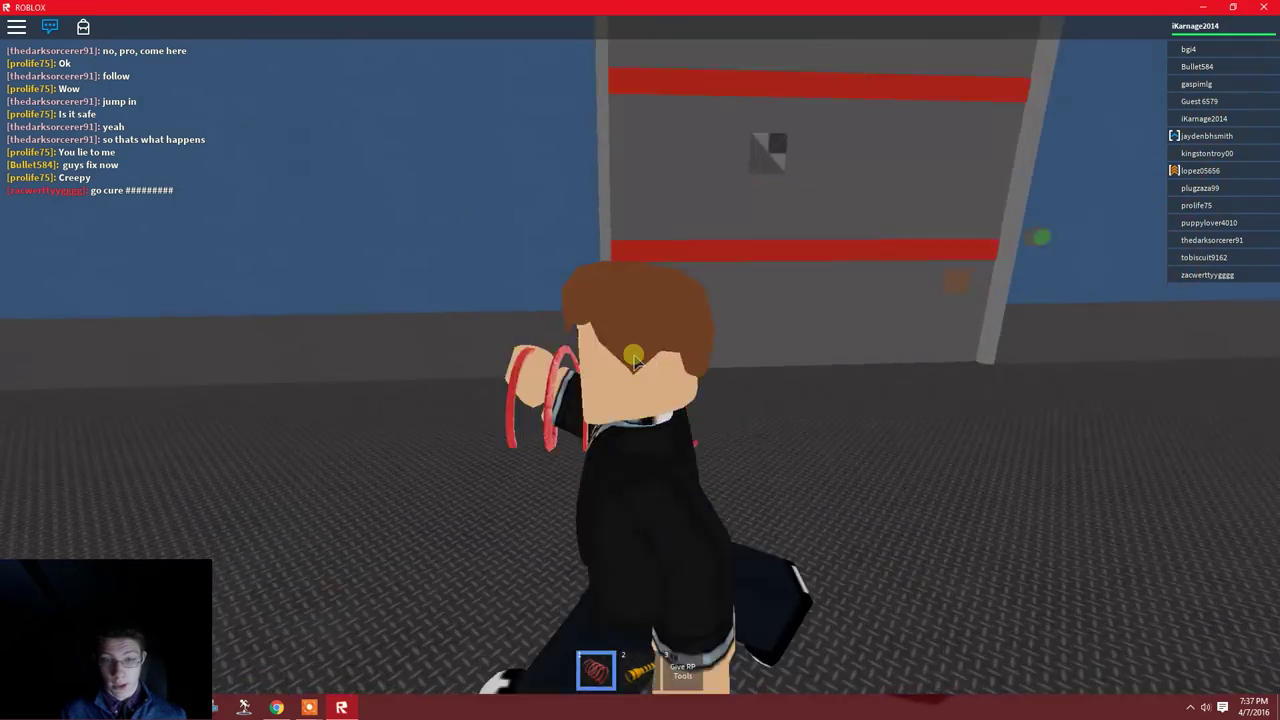
pyautogui.scroll(3, 632, 358)
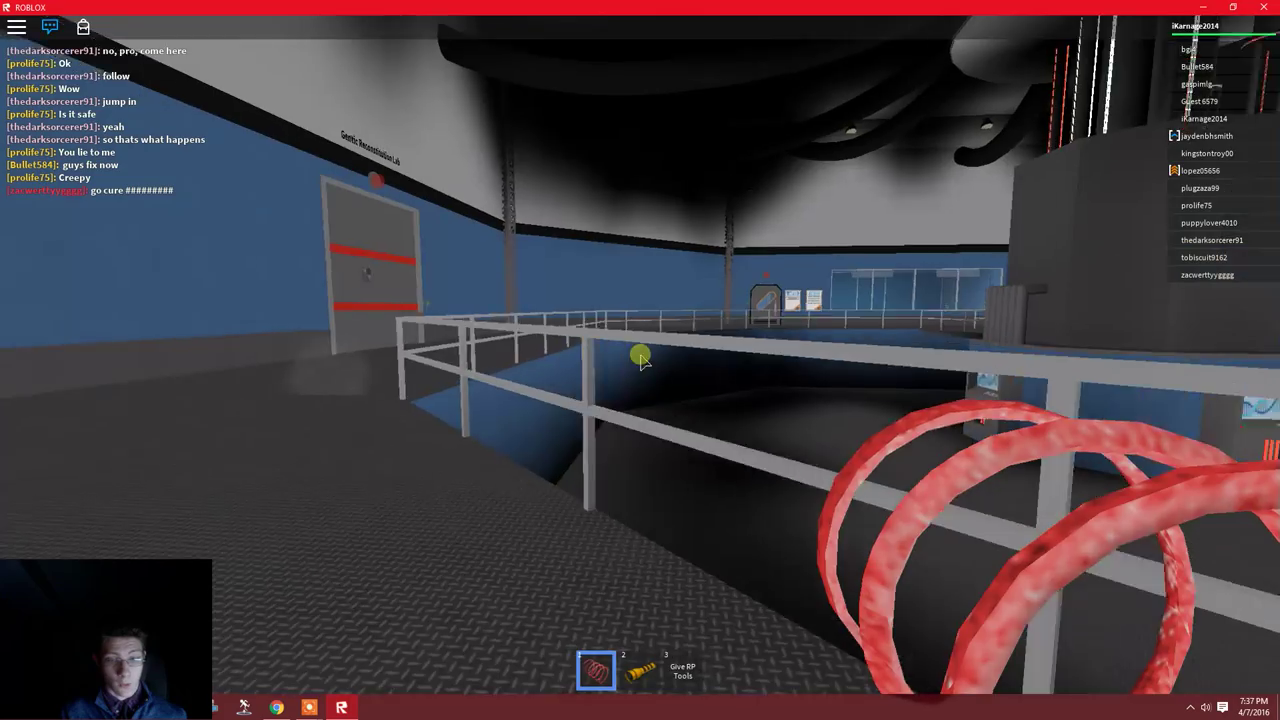